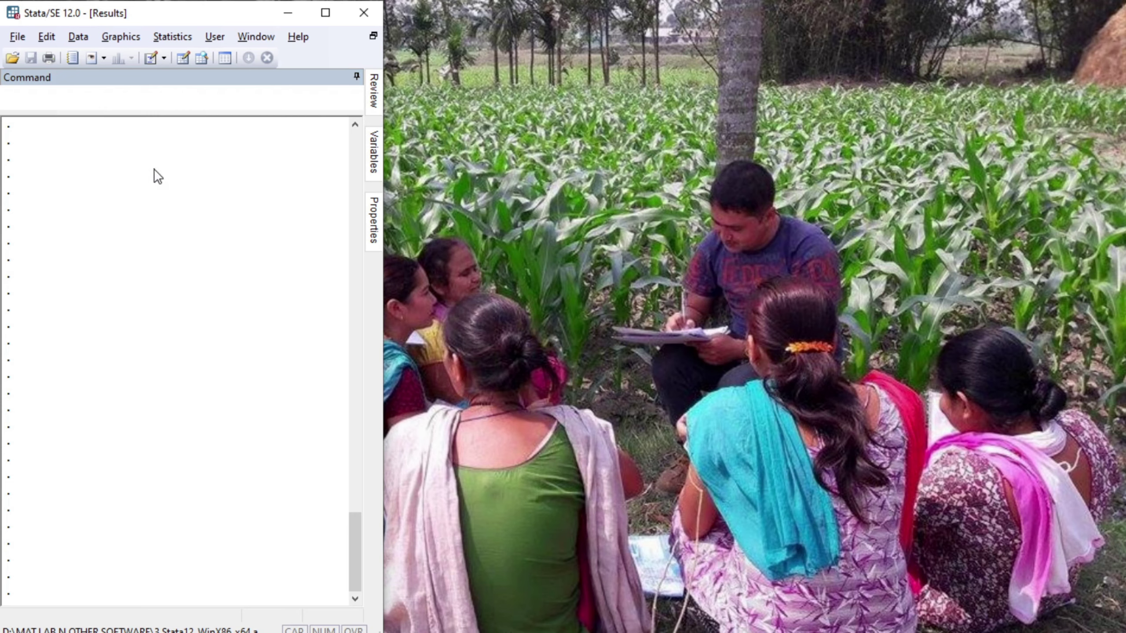
# Step: Open the Data Editor and the Do-file Editor with 22 rangeByStatsby
pyautogui.hotkey('ctrl', '8')
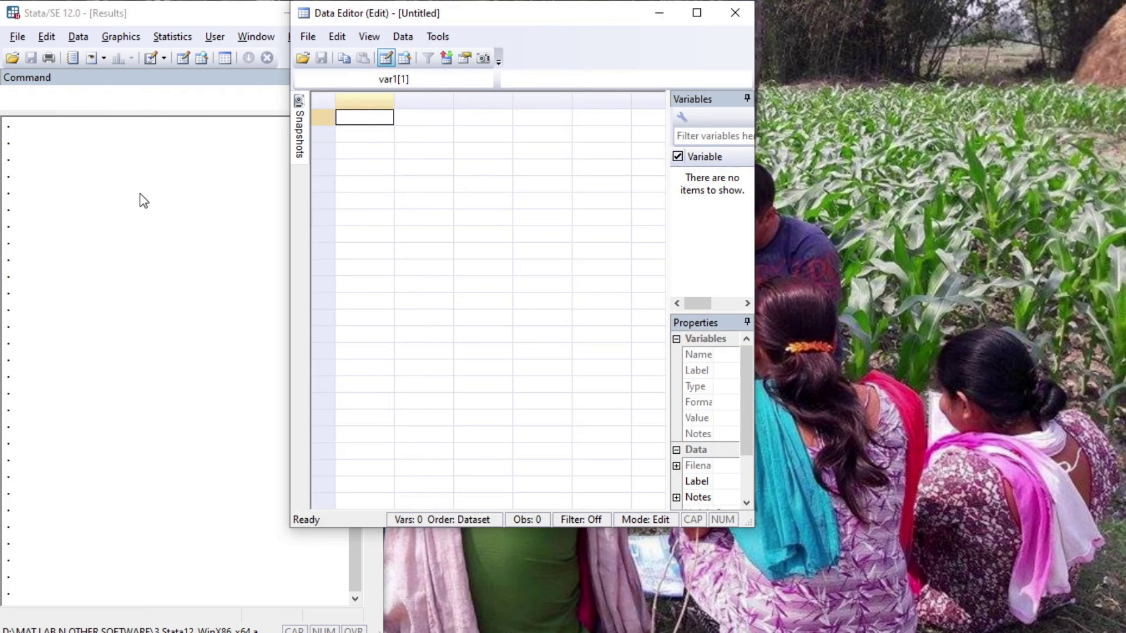
pyautogui.click(144, 201)
pyautogui.hotkey('ctrl', '9')
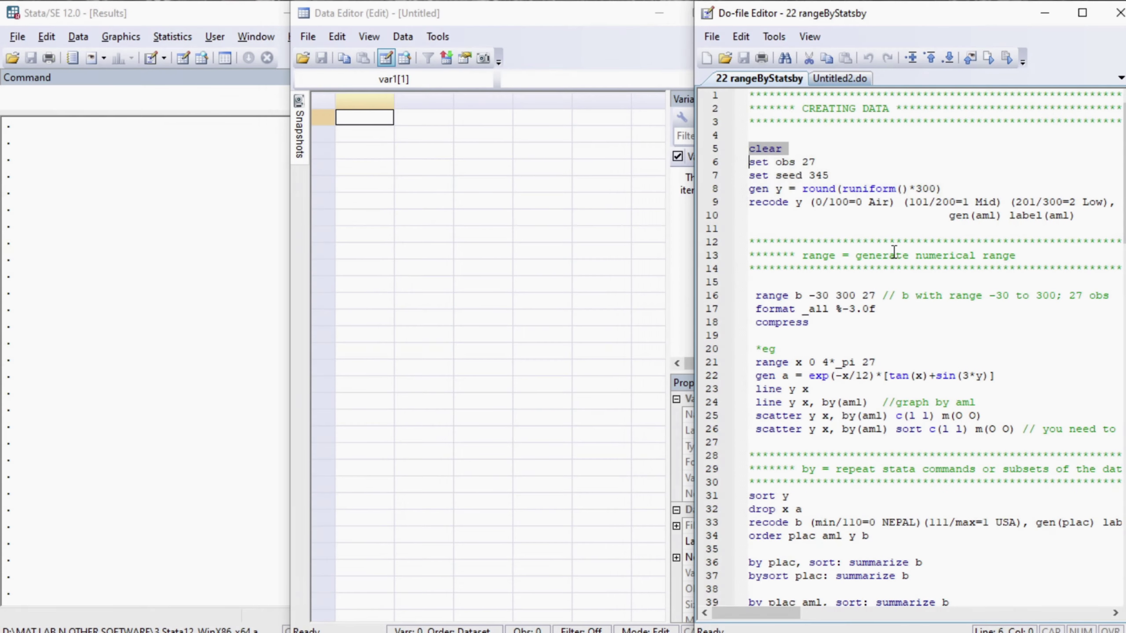
# Step: Run lines 5–10 to create 27 observations of y with its Air/Mid/Low recode aml
pyautogui.hotkey('shift', 'Down')
pyautogui.hotkey('shift', 'Down')
pyautogui.hotkey('shift', 'Down')
pyautogui.hotkey('shift', 'Down')
pyautogui.hotkey('shift', 'Down')
pyautogui.hotkey('shift', 'Down')
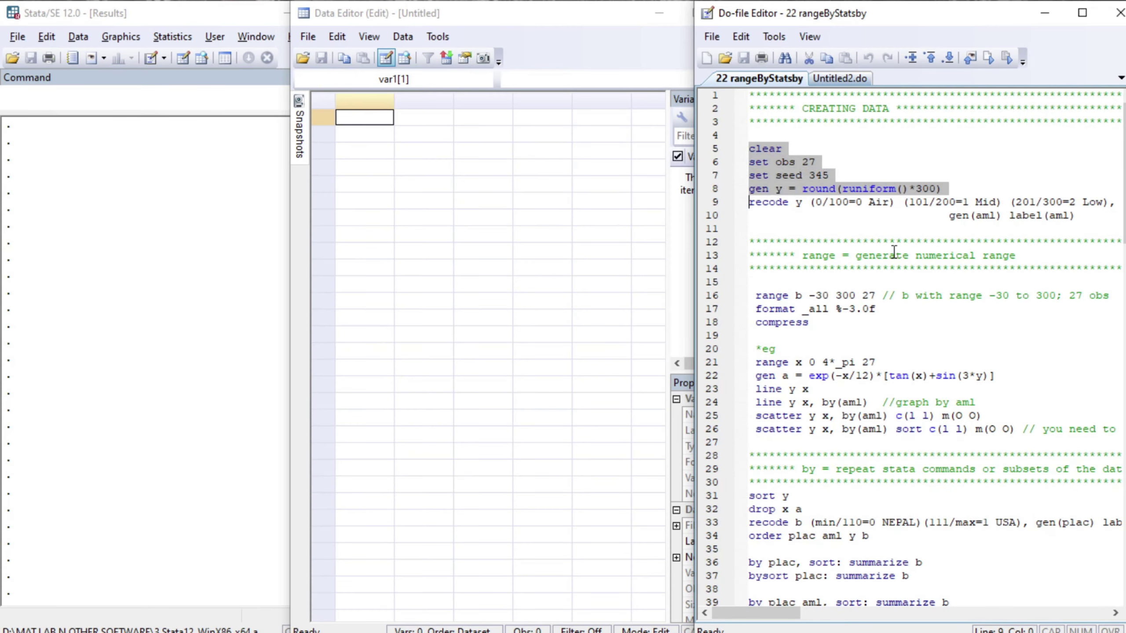
pyautogui.hotkey('shift', 'Left')
pyautogui.hotkey('ctrl', 'd')
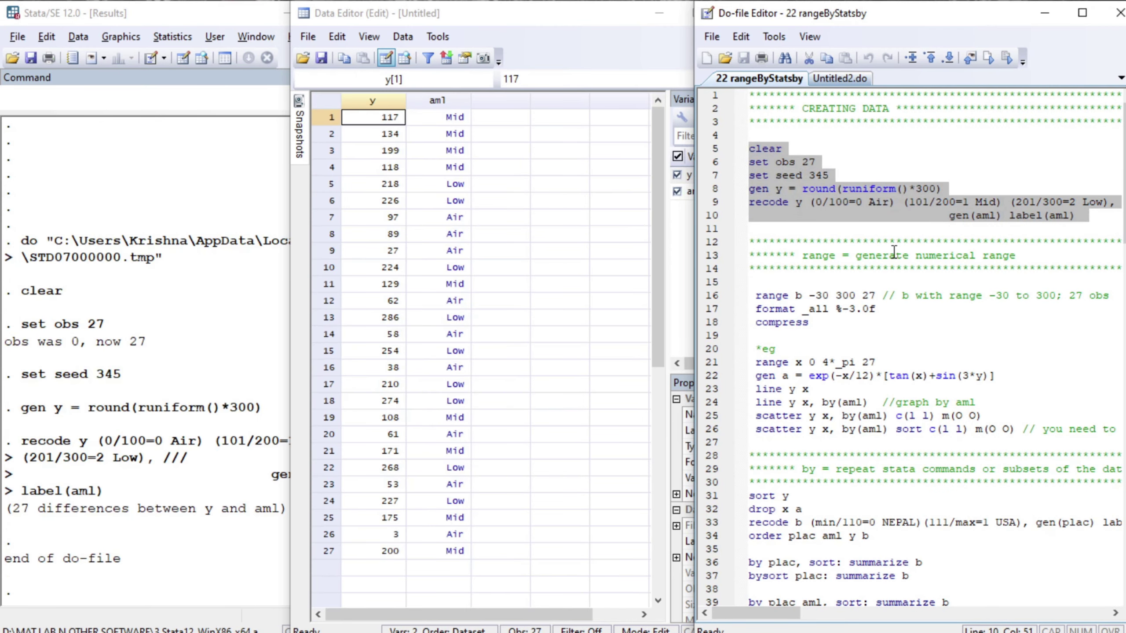
pyautogui.press('Down')
pyautogui.press('Down')
pyautogui.press('Down')
pyautogui.press('Down')
pyautogui.press('Down')
pyautogui.press('Down')
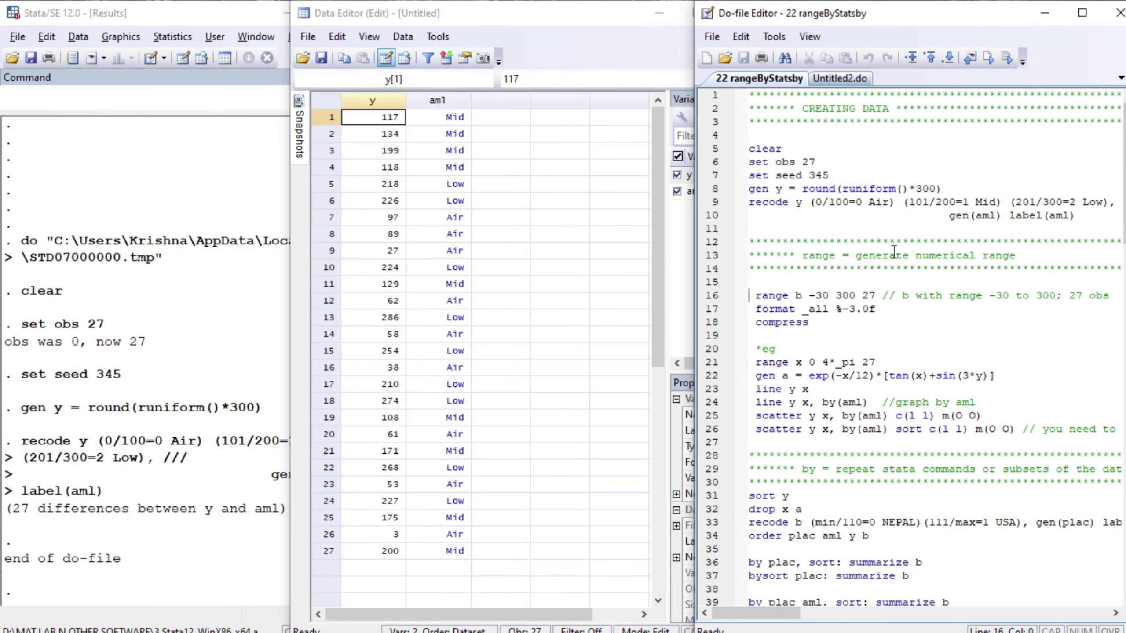
pyautogui.press('Right')
pyautogui.press('Right')
pyautogui.press('Right')
pyautogui.press('Right')
pyautogui.press('Right')
pyautogui.press('Right')
pyautogui.press('Right')
pyautogui.press('Right')
# Step: Run lines 16–18 to create b ranging -30 to 300 over 27 observations, format and compress
pyautogui.hotkey('shift', 'Right')
pyautogui.hotkey('shift', 'Right')
pyautogui.hotkey('shift', 'Right')
pyautogui.hotkey('shift', 'Right')
pyautogui.hotkey('shift', 'Right')
pyautogui.hotkey('shift', 'Right')
pyautogui.hotkey('shift', 'Right')
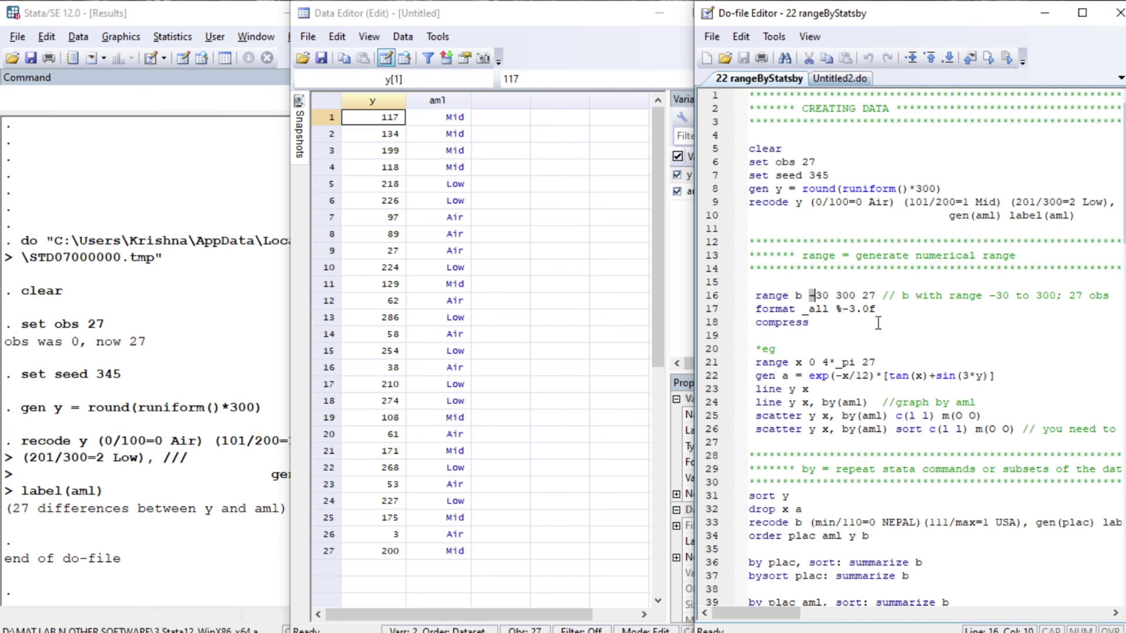
pyautogui.press('Right')
pyautogui.press('Right')
pyautogui.hotkey('shift', 'Right')
pyautogui.hotkey('shift', 'Right')
pyautogui.press('Home')
pyautogui.hotkey('shift', 'Down')
pyautogui.hotkey('shift', 'Down')
pyautogui.hotkey('shift', 'Down')
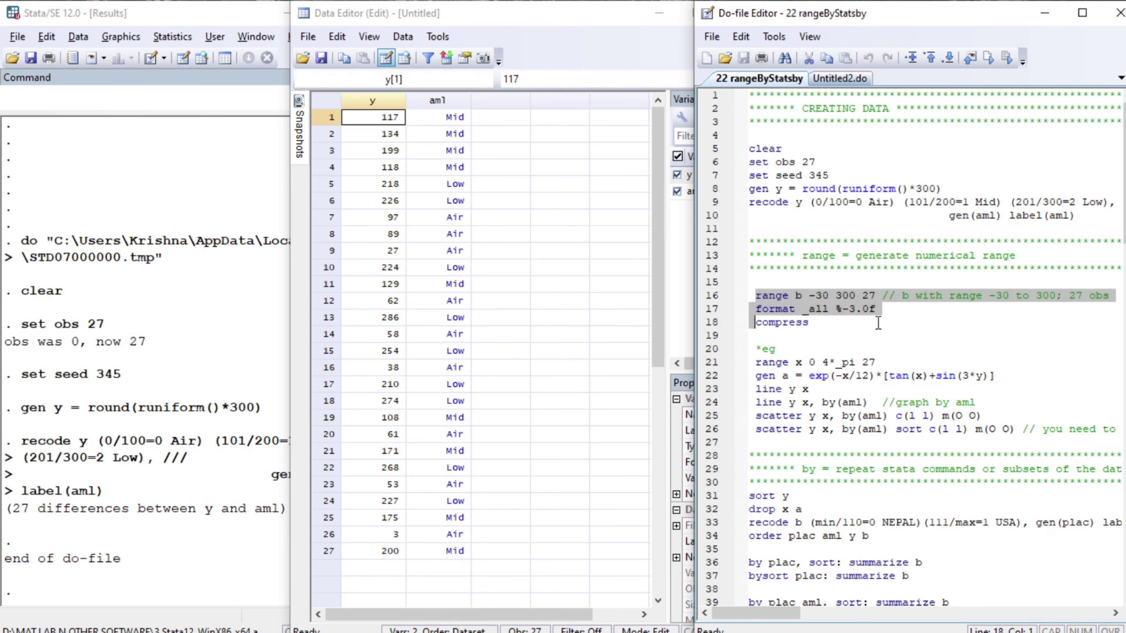
pyautogui.hotkey('ctrl', 'd')
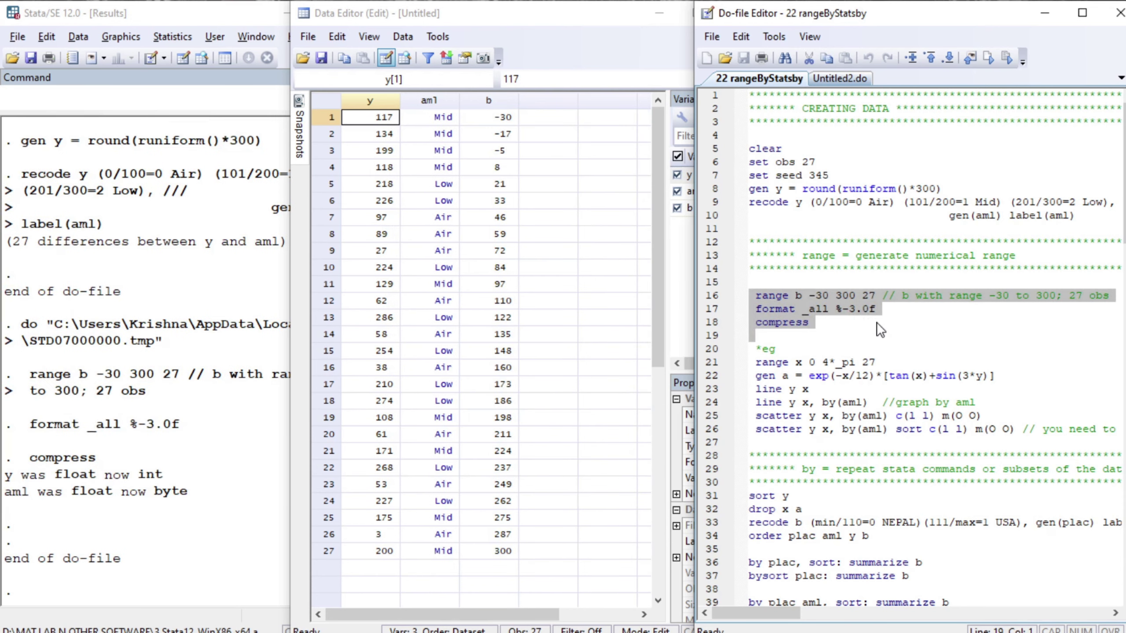
pyautogui.press('Down')
pyautogui.press('Down')
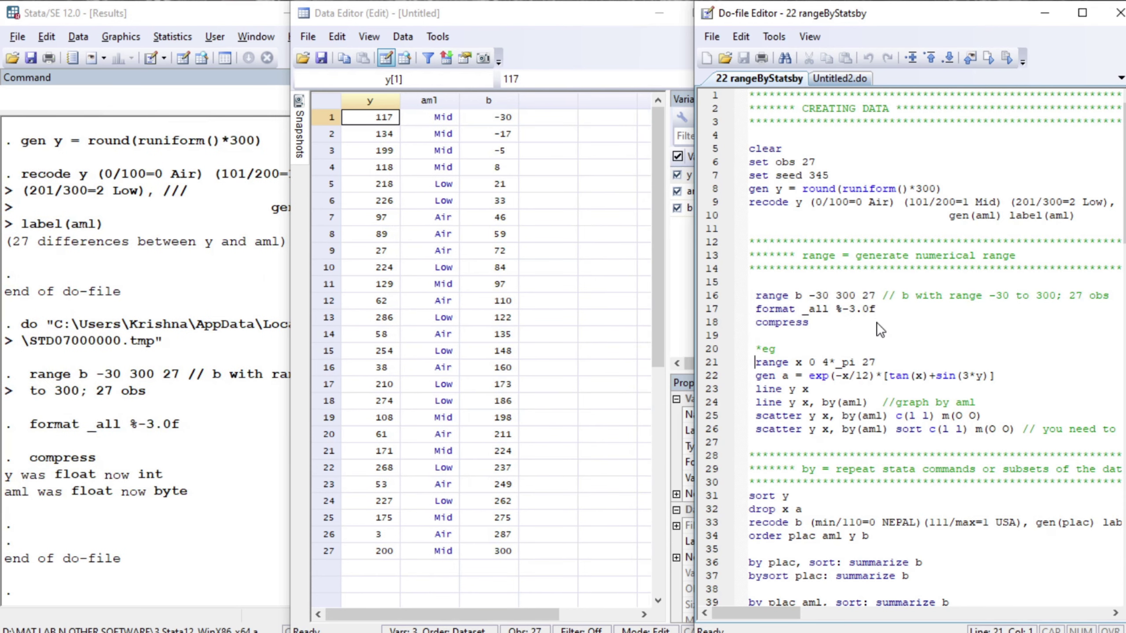
# Step: Run the range x command on line 21 to create x from 0 to 4π
pyautogui.press('Right')
pyautogui.hotkey('ctrl', 'Right')
pyautogui.hotkey('ctrl', 'Right')
pyautogui.press('Left')
pyautogui.press('Left')
pyautogui.press('Left')
pyautogui.press('Left')
pyautogui.press('Left')
pyautogui.press('Left')
pyautogui.press('Left')
pyautogui.press('Left')
pyautogui.hotkey('shift', 'End')
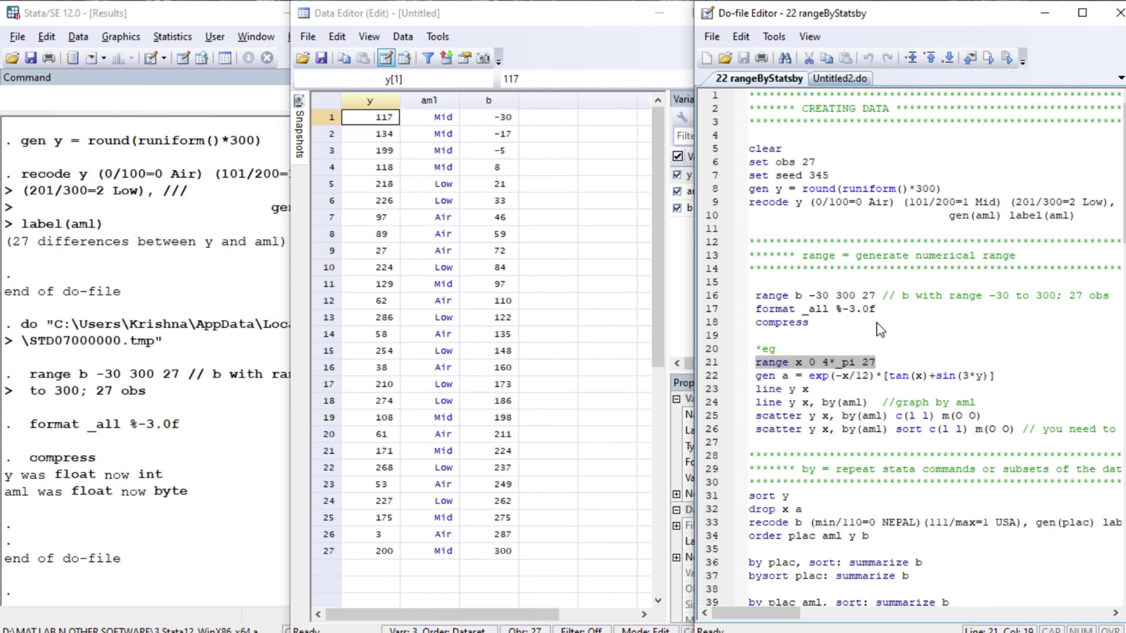
pyautogui.hotkey('ctrl', 'd')
# Step: Run line 22 to generate a = exp(-x/12)*[tan(x)+sin(3*y)]
pyautogui.press('Down')
pyautogui.press('Home')
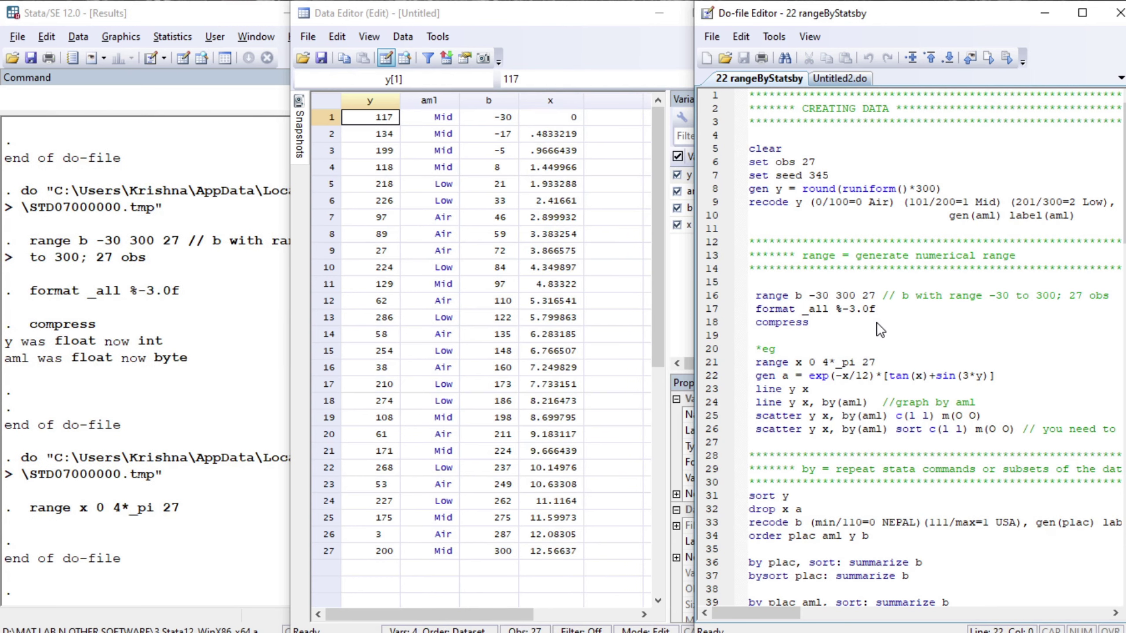
pyautogui.hotkey('shift', 'End')
pyautogui.hotkey('ctrl', 'd')
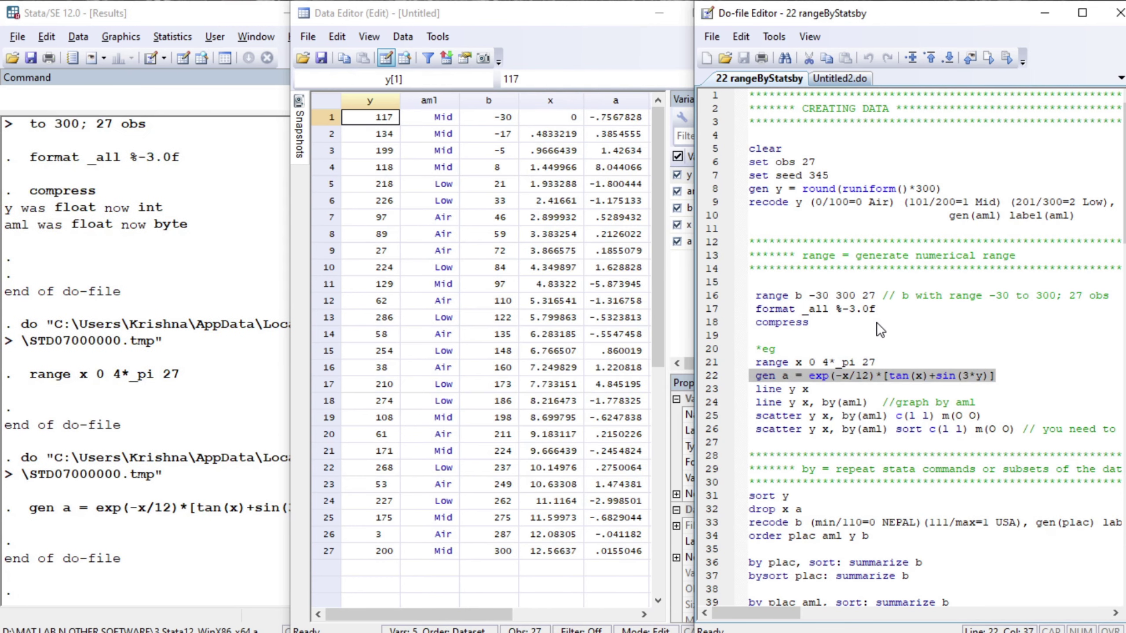
pyautogui.press('Down')
pyautogui.press('Home')
# Step: Draw the line plot of y against x with 'line y x', then close it
pyautogui.hotkey('shift', 'End')
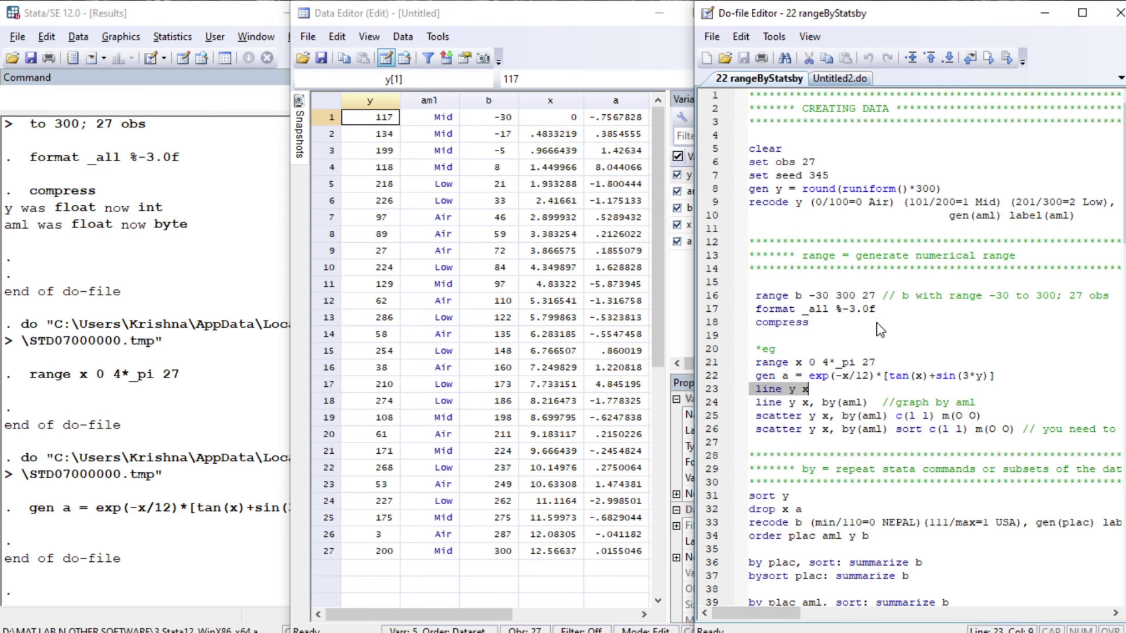
pyautogui.hotkey('ctrl', 'd')
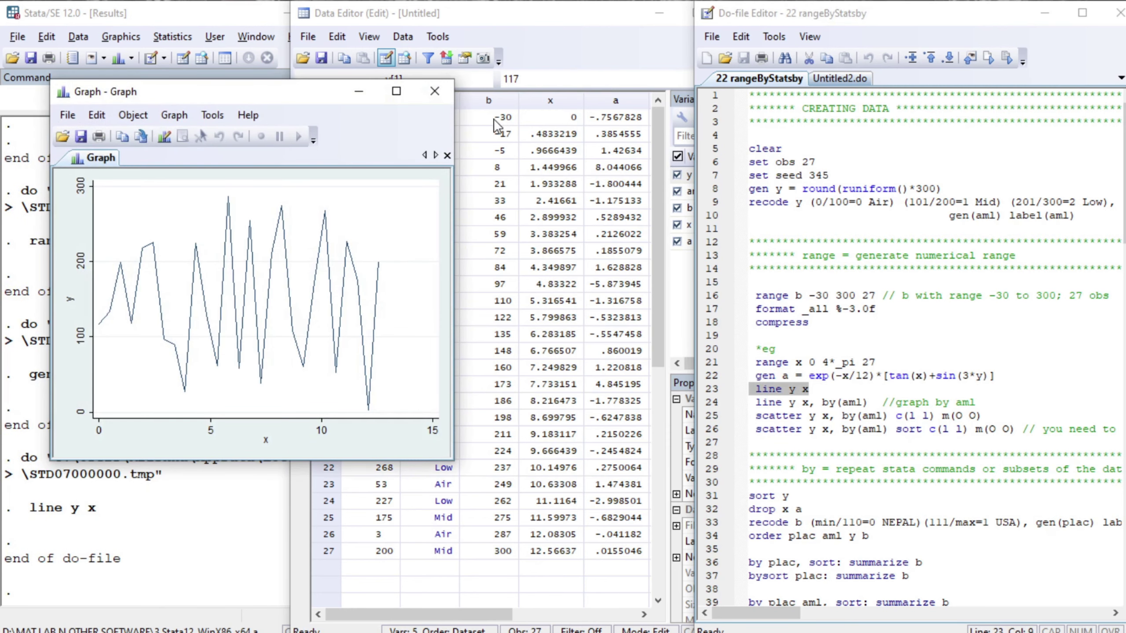
pyautogui.click(441, 93)
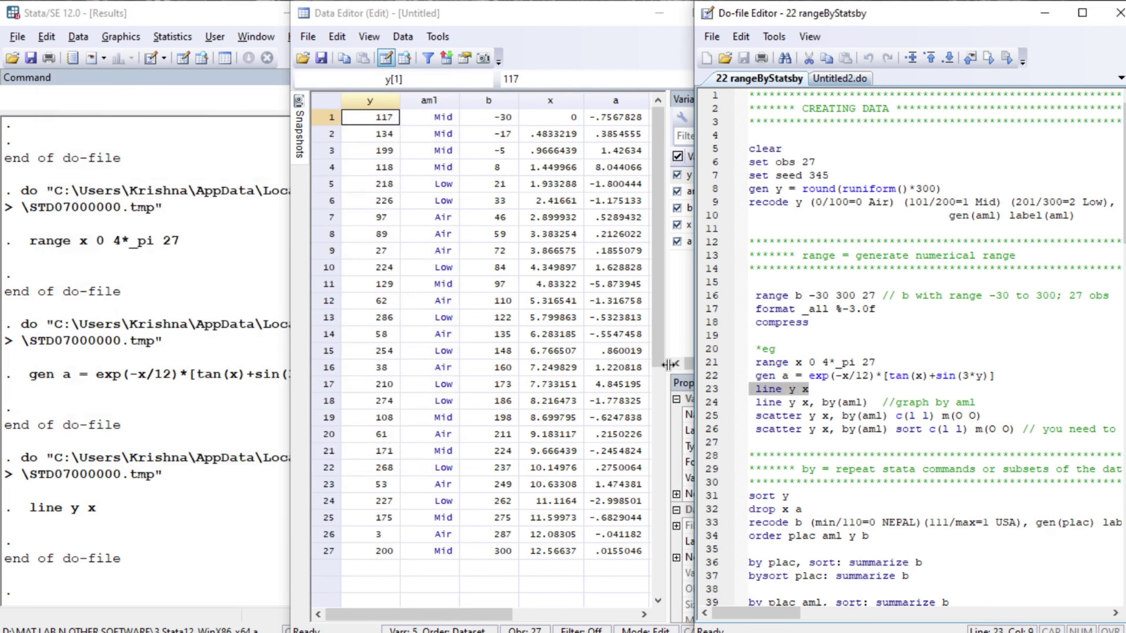
# Step: Draw 'line y x, by(aml)' as Air, Mid and Low panels, then close the graph
pyautogui.click(850, 414)
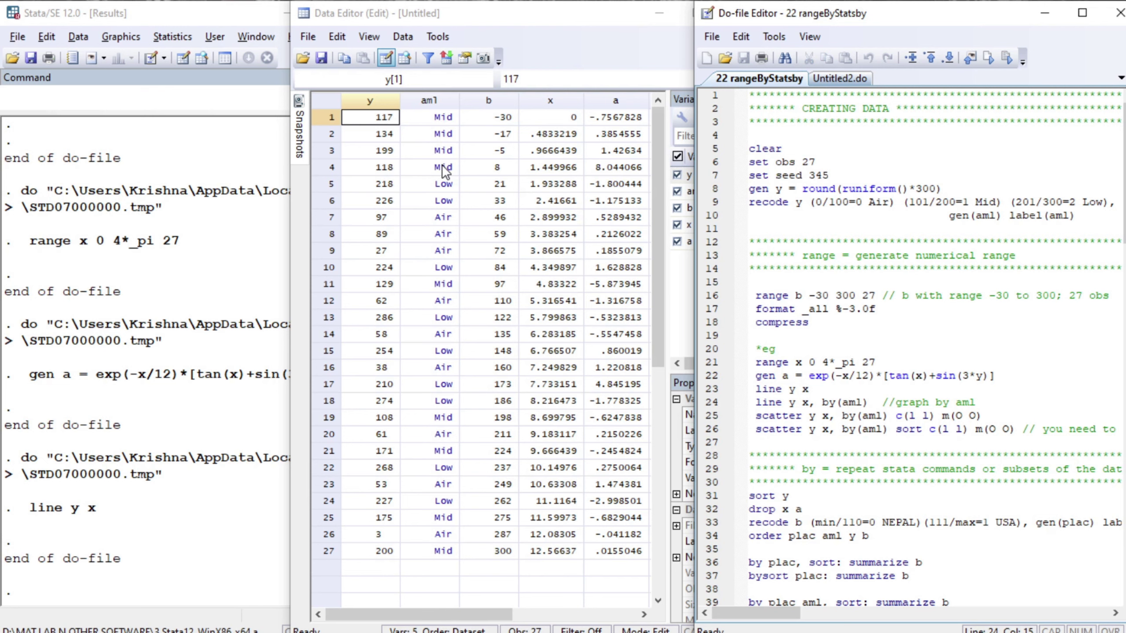
pyautogui.click(803, 402)
pyautogui.hotkey('shift', 'End')
pyautogui.hotkey('ctrl', 'd')
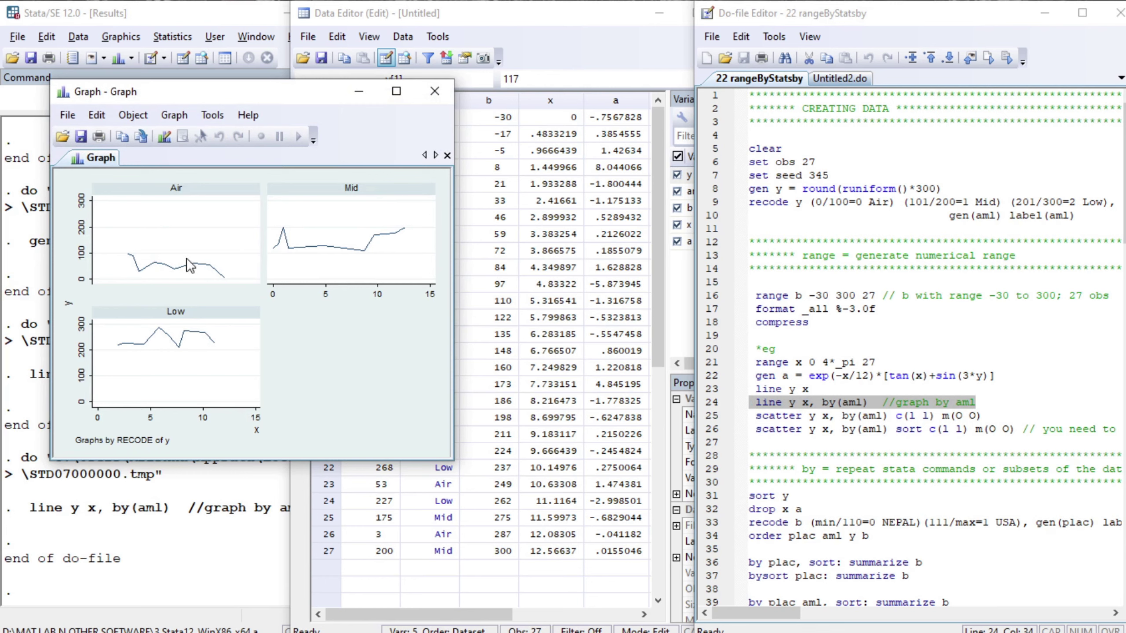
pyautogui.click(433, 95)
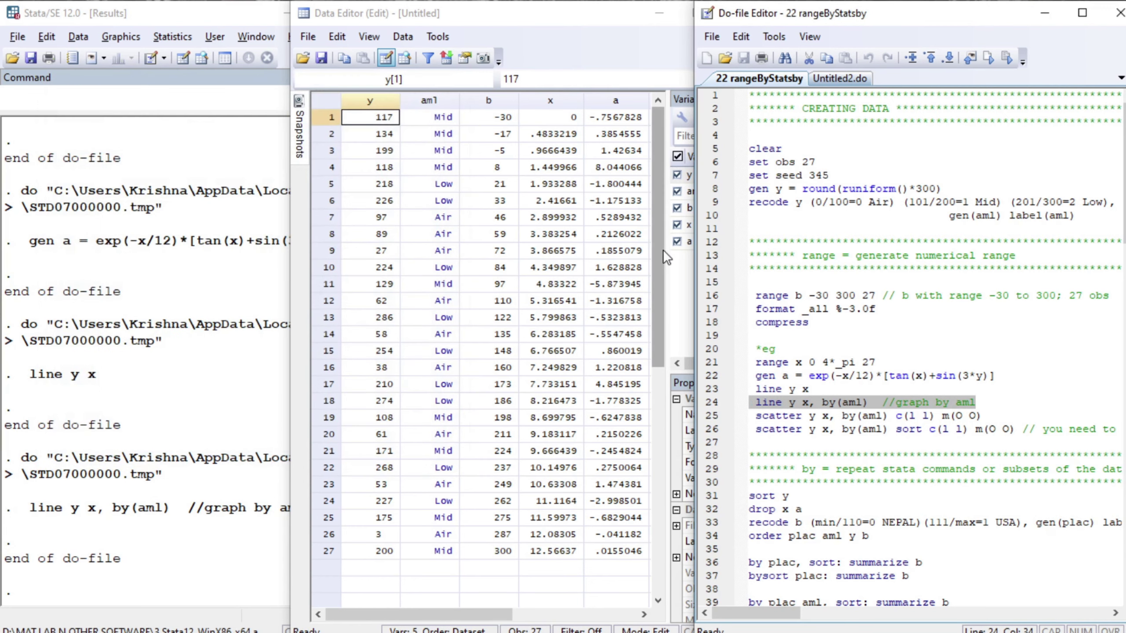
pyautogui.click(756, 416)
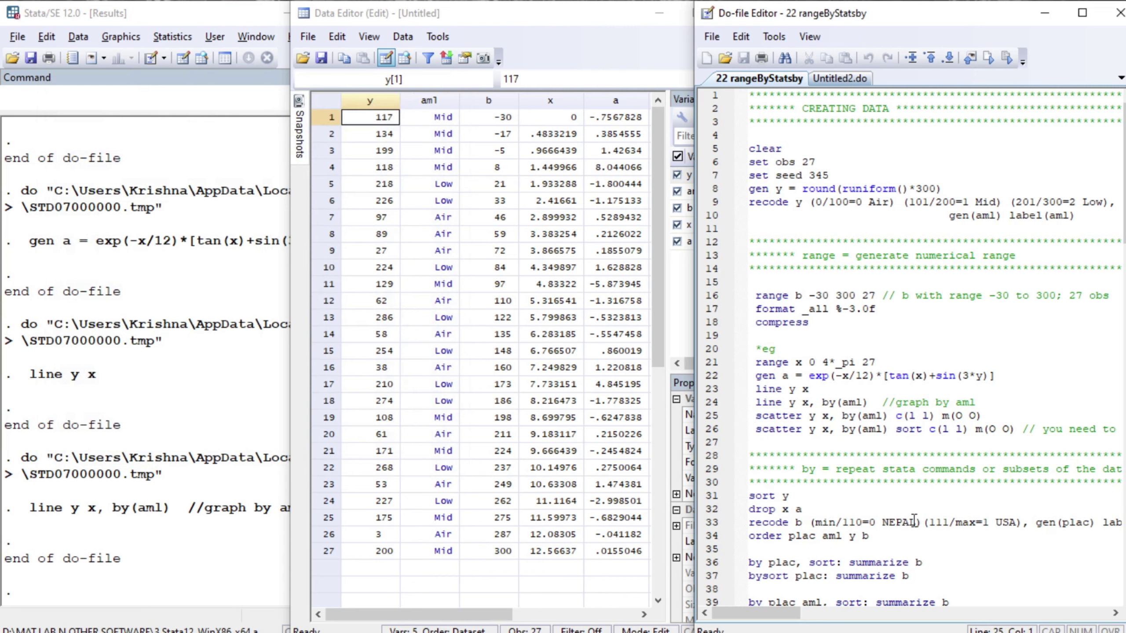
pyautogui.hotkey('shift', 'End')
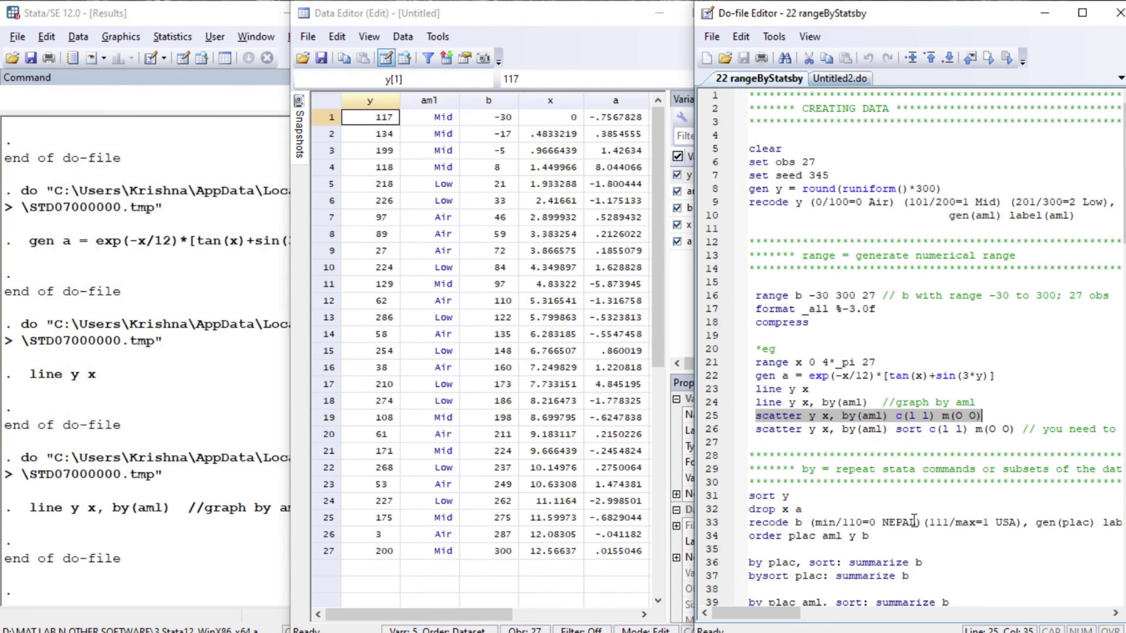
# Step: Draw the connected scatter 'scatter y x, by(aml) c(l l) m(O O)', then close it
pyautogui.hotkey('ctrl', 'd')
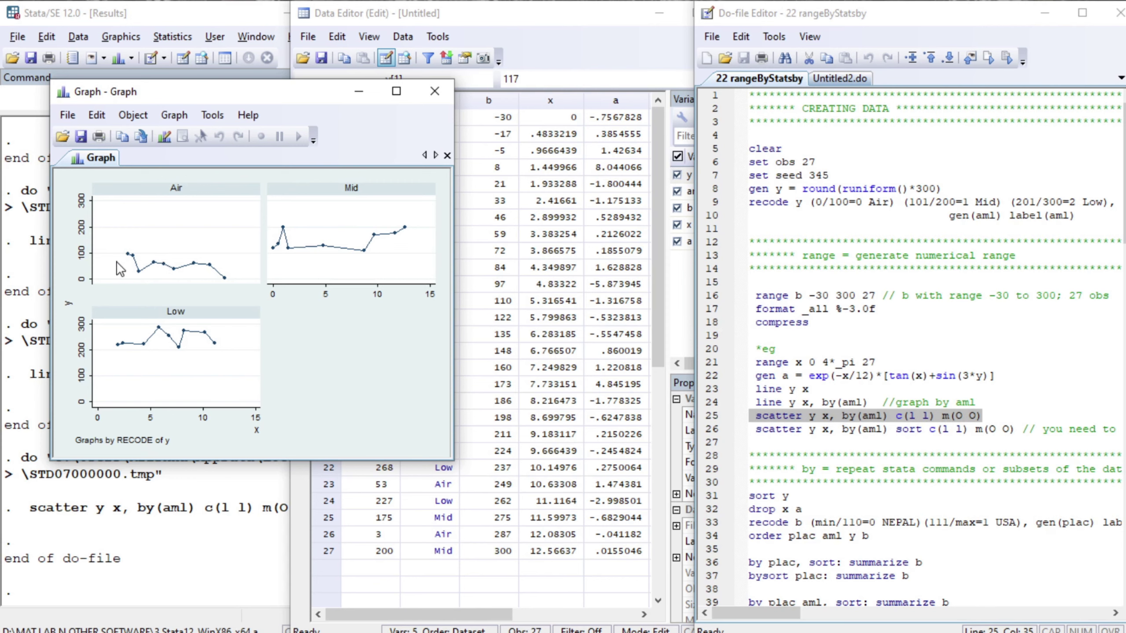
pyautogui.hotkey('ctrl', 'd')
pyautogui.click(443, 91)
# Step: Draw the sorted version of the connected scatter by aml on line 26, then close it
pyautogui.click(755, 429)
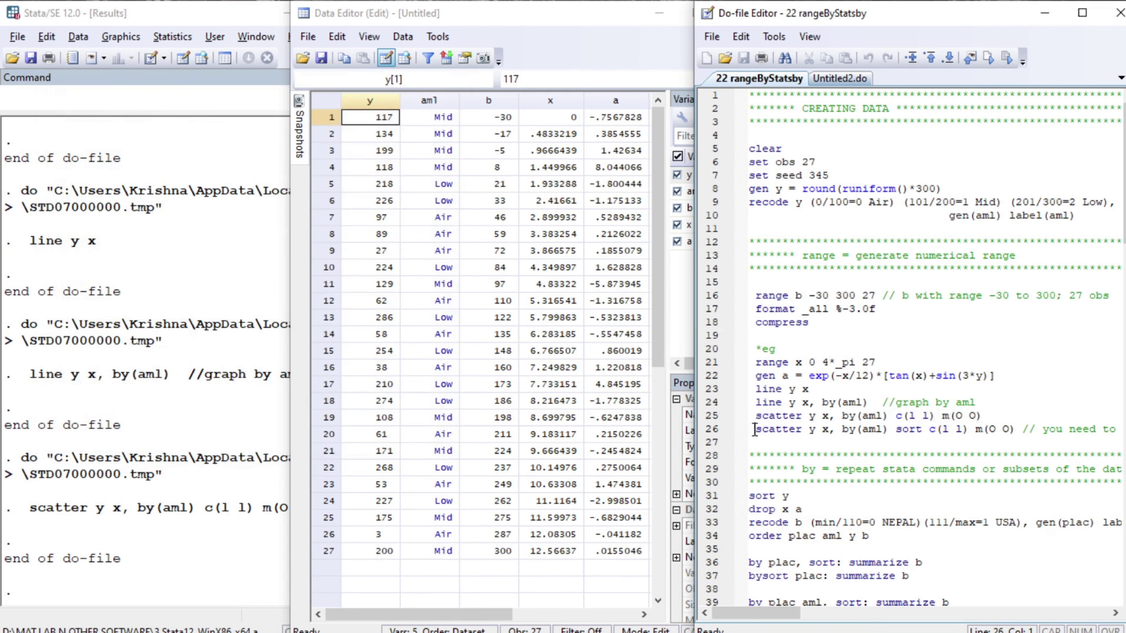
pyautogui.hotkey('shift', 'End')
pyautogui.hotkey('ctrl', 'd')
pyautogui.click(754, 429)
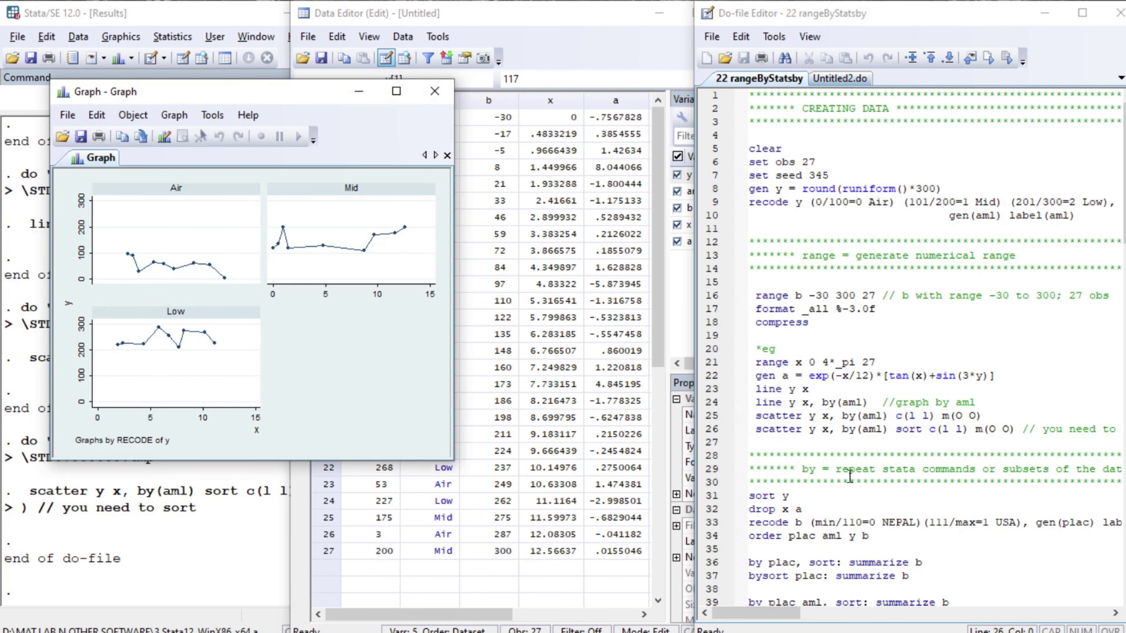
pyautogui.click(434, 94)
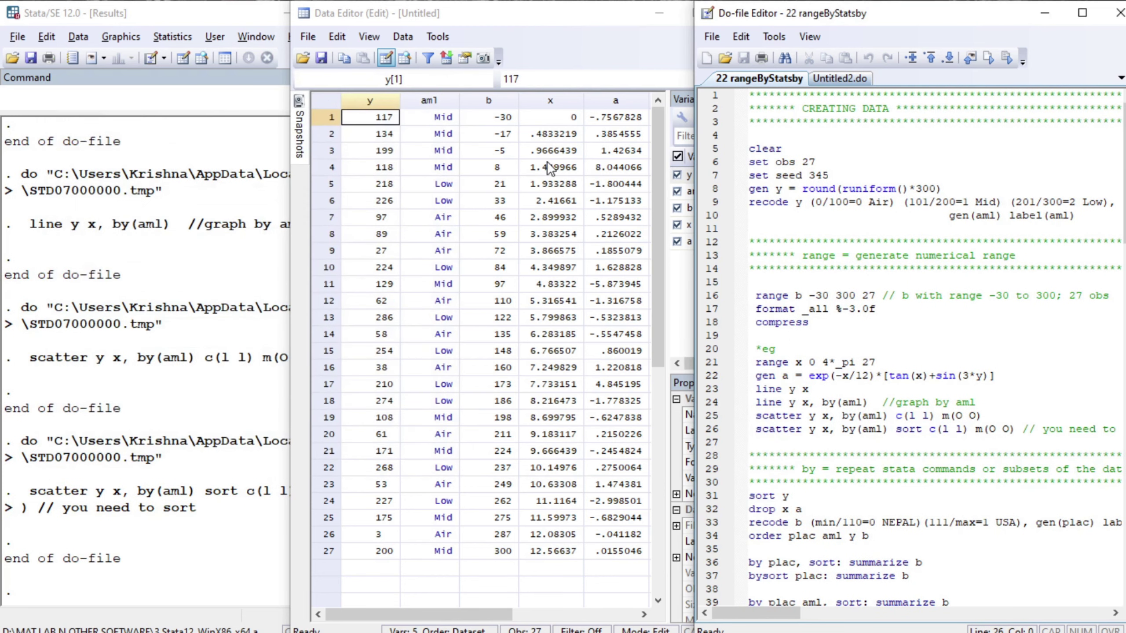
pyautogui.click(761, 442)
# Step: Sort the data by y with the 'sort y' command
pyautogui.press('Down')
pyautogui.press('Down')
pyautogui.press('Down')
pyautogui.press('Down')
pyautogui.press('Down')
pyautogui.press('Down')
pyautogui.press('Down')
pyautogui.press('Down')
pyautogui.press('Down')
pyautogui.press('Down')
pyautogui.press('Down')
pyautogui.press('Down')
pyautogui.press('Down')
pyautogui.press('Down')
pyautogui.press('Down')
pyautogui.press('Down')
pyautogui.press('Down')
pyautogui.press('Down')
pyautogui.press('Down')
pyautogui.press('Down')
pyautogui.press('Down')
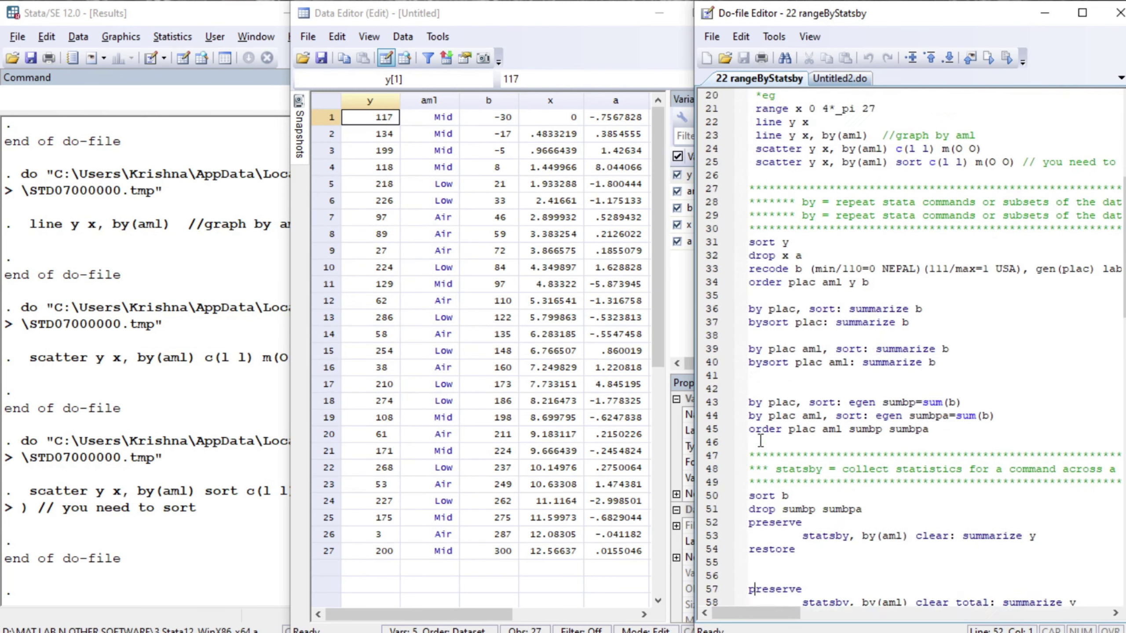
pyautogui.press('Up')
pyautogui.press('Up')
pyautogui.press('Up')
pyautogui.press('Up')
pyautogui.press('Up')
pyautogui.press('Up')
pyautogui.press('Up')
pyautogui.press('Up')
pyautogui.press('Up')
pyautogui.press('Up')
pyautogui.press('Up')
pyautogui.press('Up')
pyautogui.press('Up')
pyautogui.press('Up')
pyautogui.press('Right')
pyautogui.press('Up')
pyautogui.press('Up')
pyautogui.press('Up')
pyautogui.press('Up')
pyautogui.press('Up')
pyautogui.press('Up')
pyautogui.press('Up')
pyautogui.press('Up')
pyautogui.press('Up')
pyautogui.press('Up')
pyautogui.press('Up')
pyautogui.press('Up')
pyautogui.press('Up')
pyautogui.press('Up')
pyautogui.press('Up')
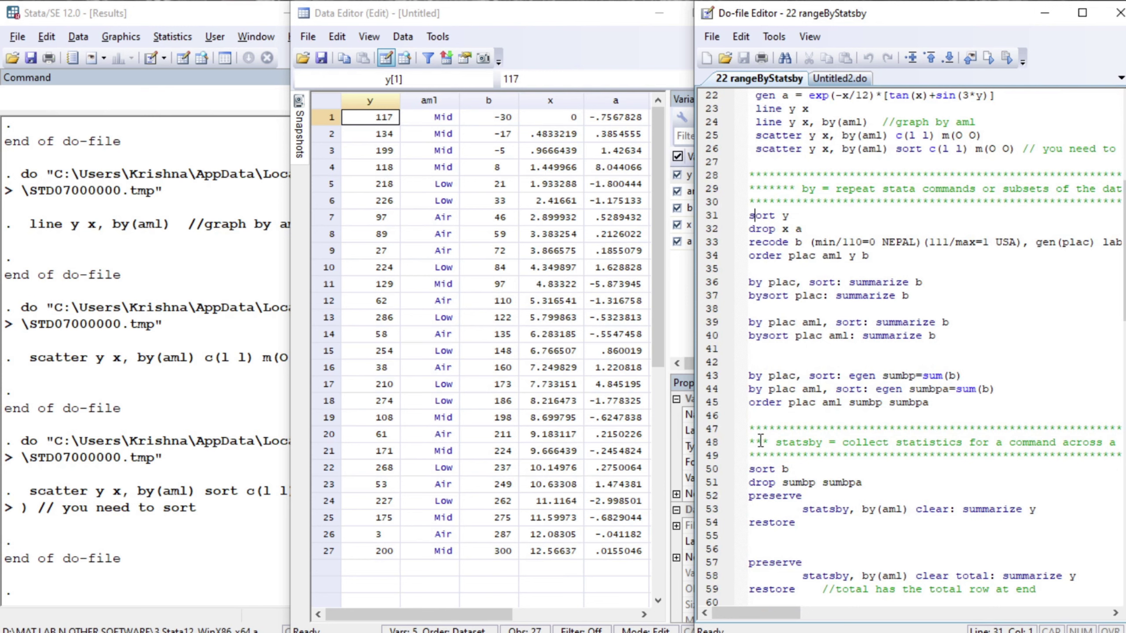
pyautogui.press('Up')
pyautogui.press('Up')
pyautogui.press('Right')
pyautogui.press('Left')
pyautogui.press('Left')
pyautogui.press('Left')
pyautogui.press('Left')
pyautogui.press('Left')
pyautogui.hotkey('shift', 'End')
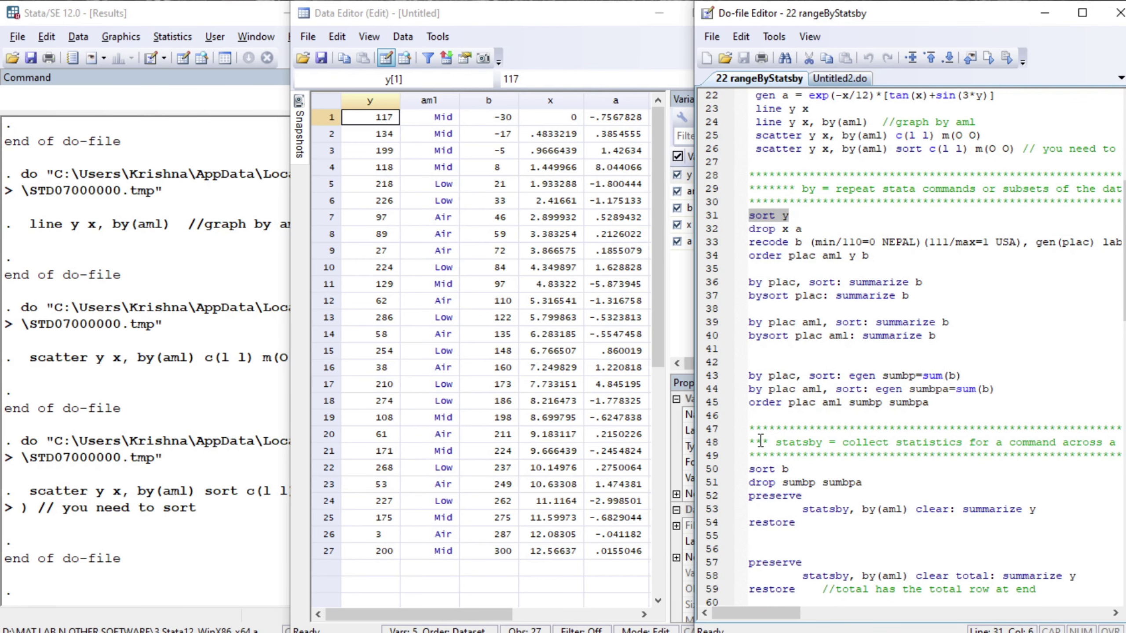
pyautogui.hotkey('ctrl', 'd')
pyautogui.press('Left')
# Step: Drop variables x and a with 'drop x a'
pyautogui.press('Down')
pyautogui.hotkey('shift', 'End')
pyautogui.hotkey('ctrl', 'd')
pyautogui.press('Left')
# Step: Recode b into place variable plac (NEPAL/USA) and order columns plac, aml, y, b
pyautogui.press('Down')
pyautogui.hotkey('shift', 'Down')
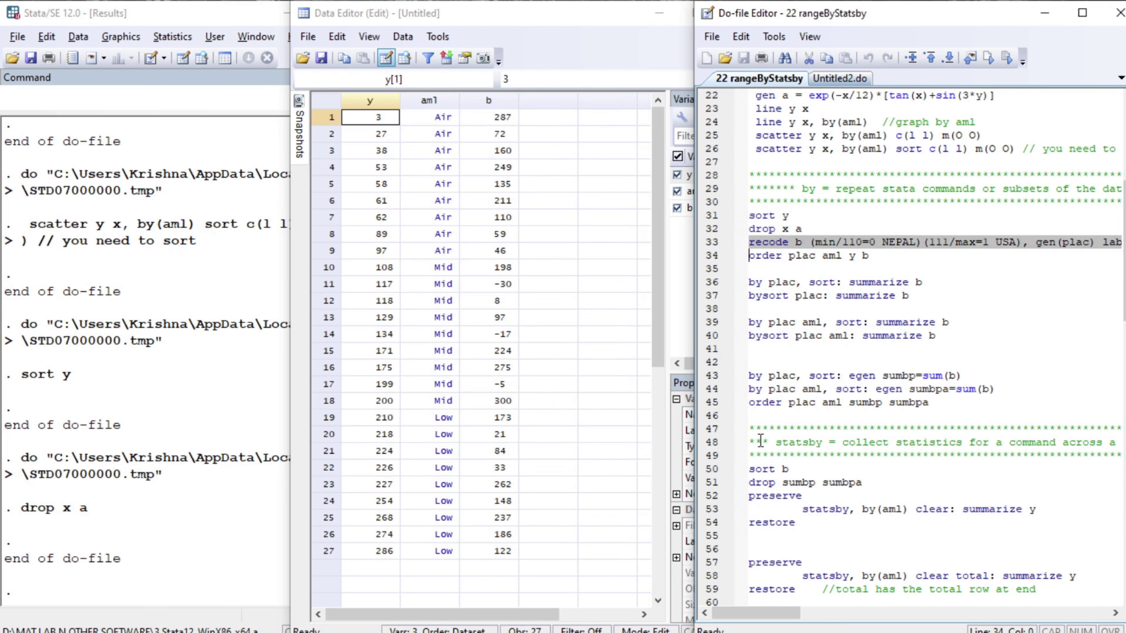
pyautogui.hotkey('shift', 'End')
pyautogui.hotkey('ctrl', 'd')
pyautogui.press('Left')
pyautogui.press('Down')
pyautogui.press('Down')
pyautogui.press('Down')
# Step: Run 'by plac, sort: summarize b' on line 36
pyautogui.press('Right')
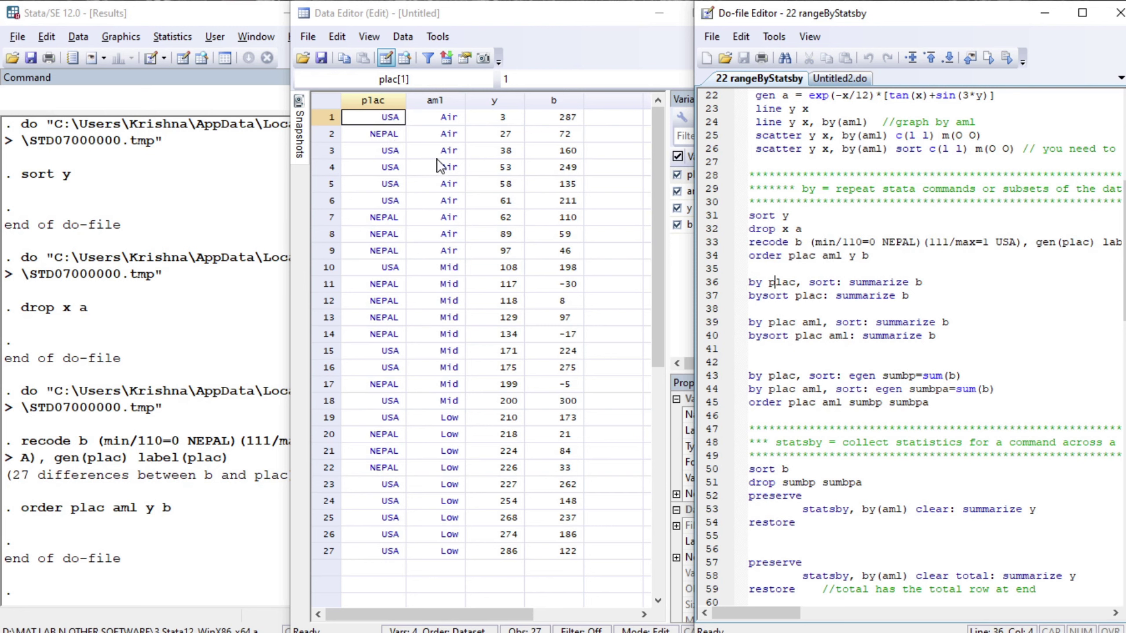
pyautogui.press('Home')
pyautogui.hotkey('shift', 'End')
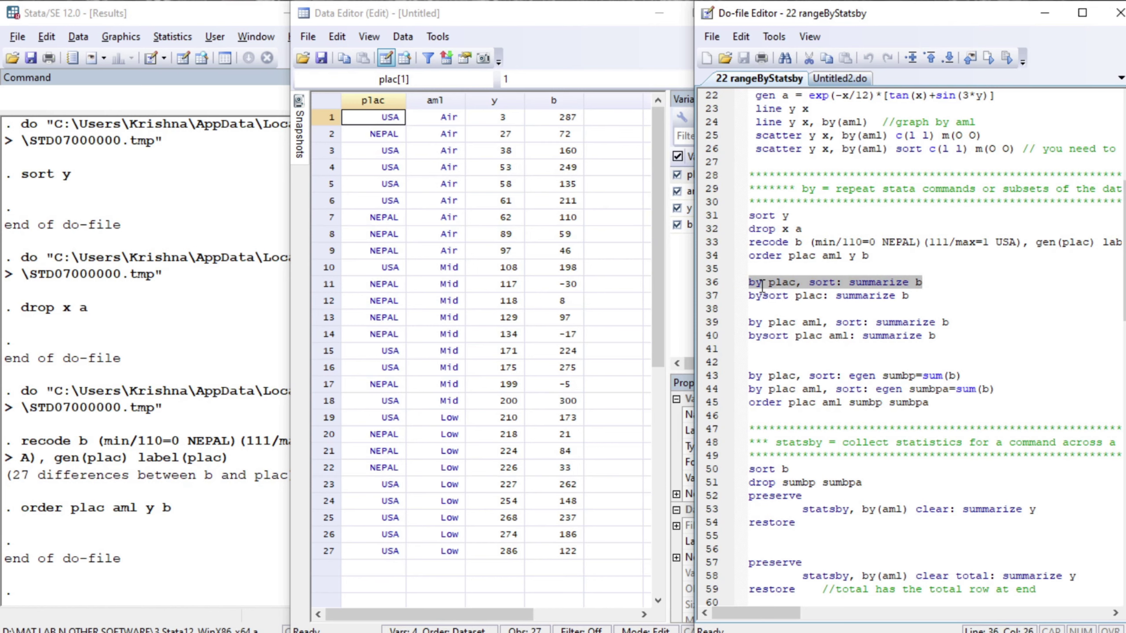
pyautogui.hotkey('ctrl', 'd')
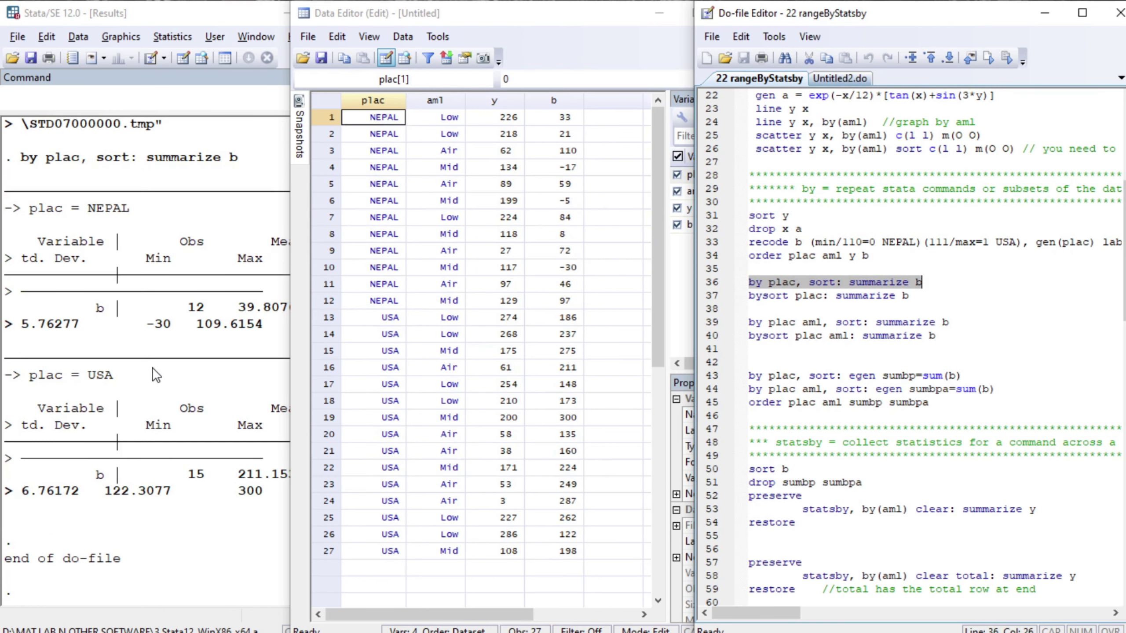
# Step: Review the NEPAL/USA summaries, then run 'bysort plac: summarize b' on line 37
pyautogui.click(150, 348)
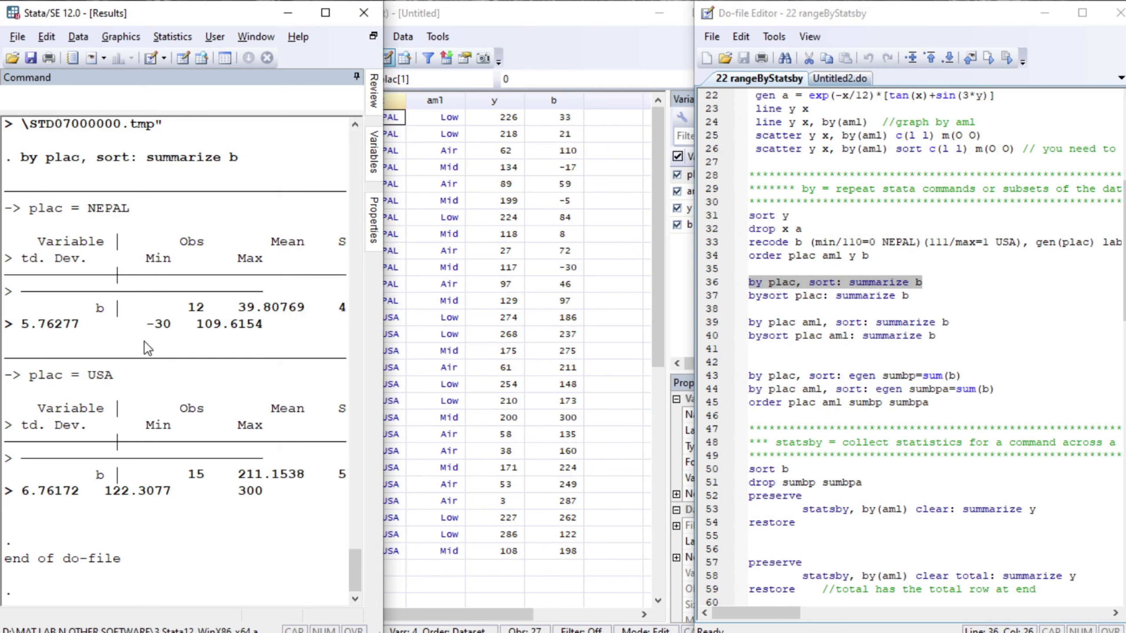
pyautogui.click(763, 306)
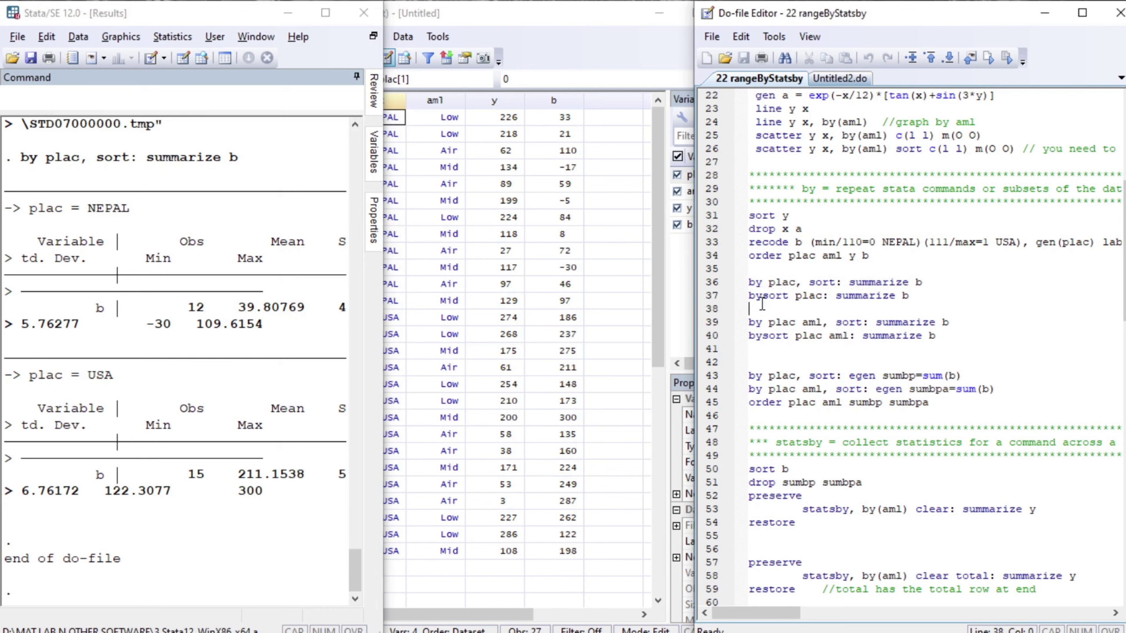
pyautogui.click(620, 60)
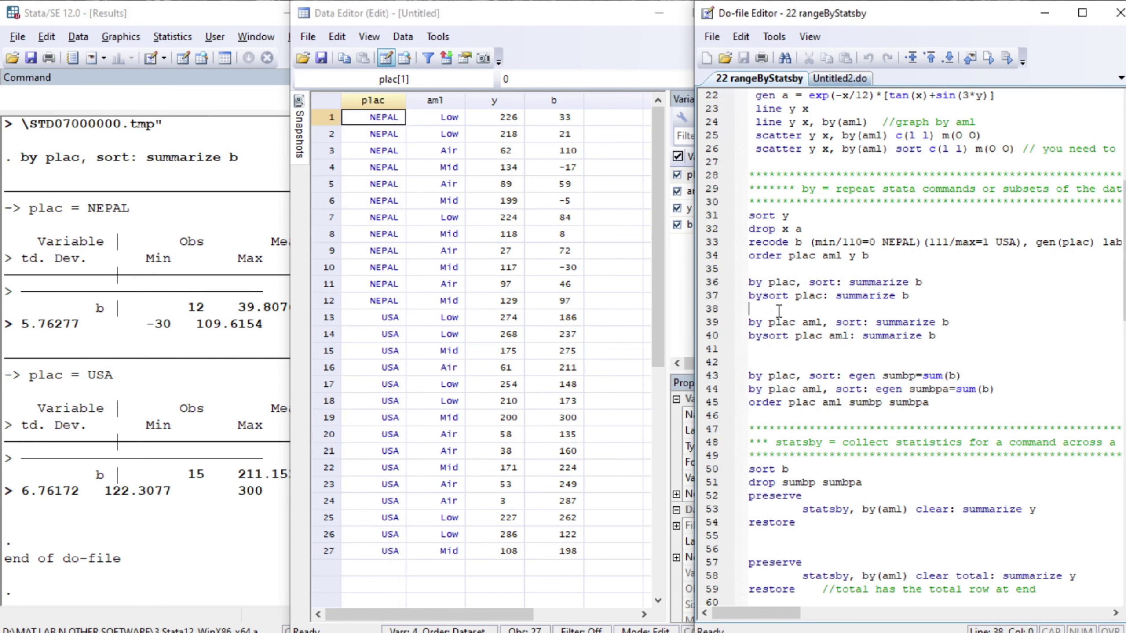
pyautogui.press('Up')
pyautogui.press('Up')
pyautogui.hotkey('shift', 'End')
pyautogui.hotkey('ctrl', 'd')
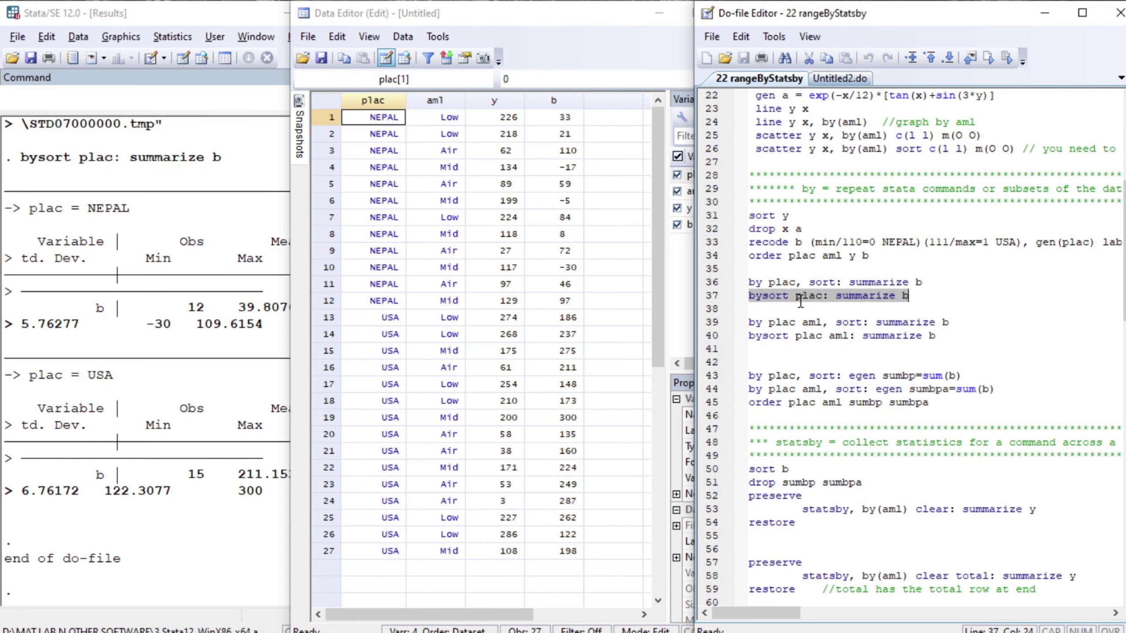
# Step: Walk through line 39 'by plac aml, sort: summarize b' and select it
pyautogui.press('Down')
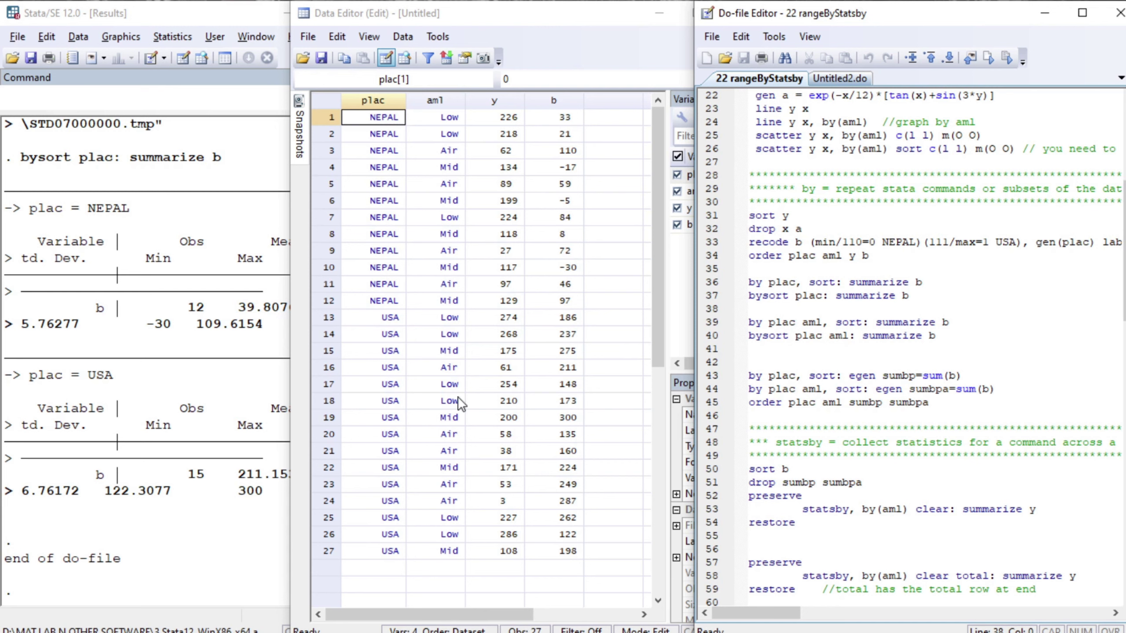
pyautogui.press('Down')
pyautogui.hotkey('shift', 'Right')
pyautogui.press('Right')
pyautogui.hotkey('shift', 'Right')
pyautogui.hotkey('shift', 'Right')
pyautogui.hotkey('shift', 'Right')
pyautogui.hotkey('shift', 'Right')
pyautogui.press('Right')
pyautogui.hotkey('shift', 'End')
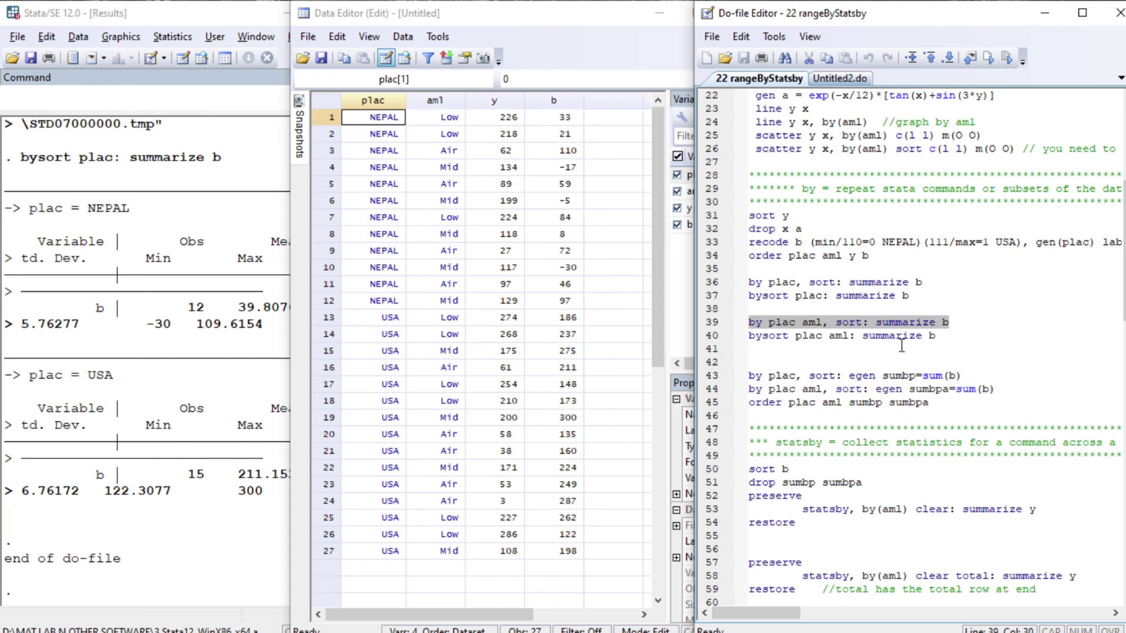
# Step: Run 'by plac aml, sort: summarize b' and scroll the results to review per-pair summaries
pyautogui.click(788, 325)
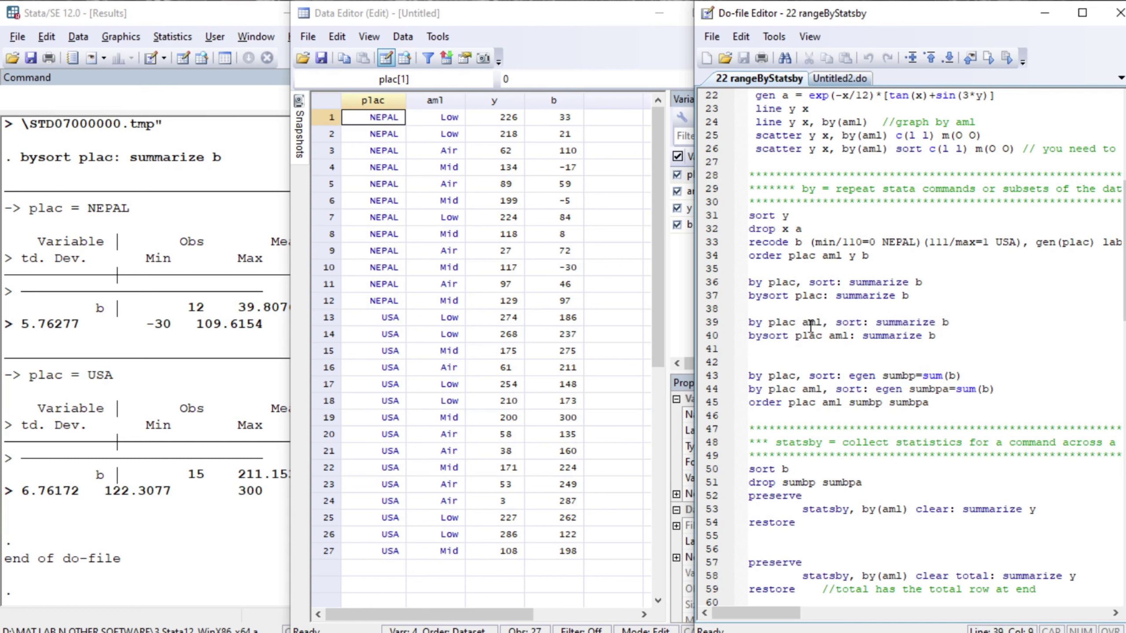
pyautogui.hotkey('shift', 'End')
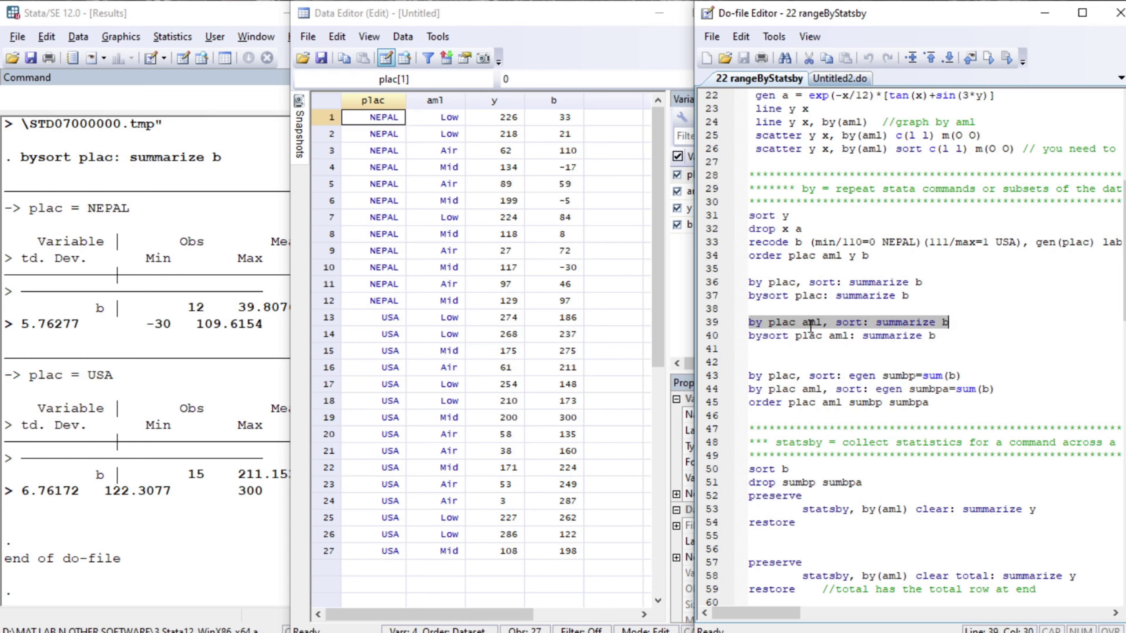
pyautogui.hotkey('ctrl', 'd')
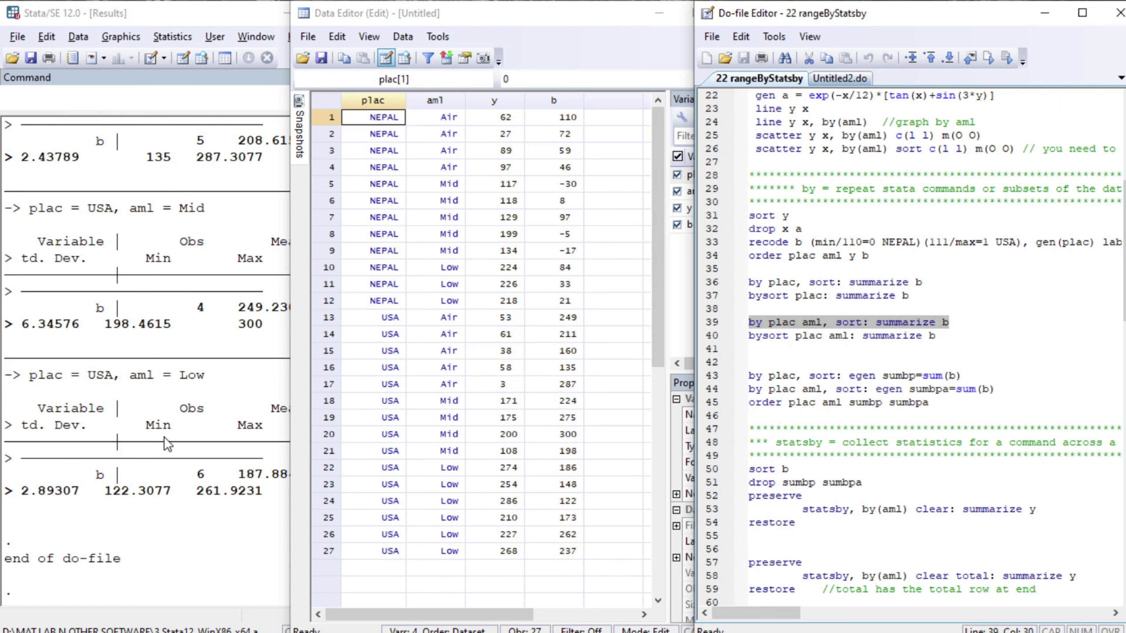
pyautogui.click(145, 211)
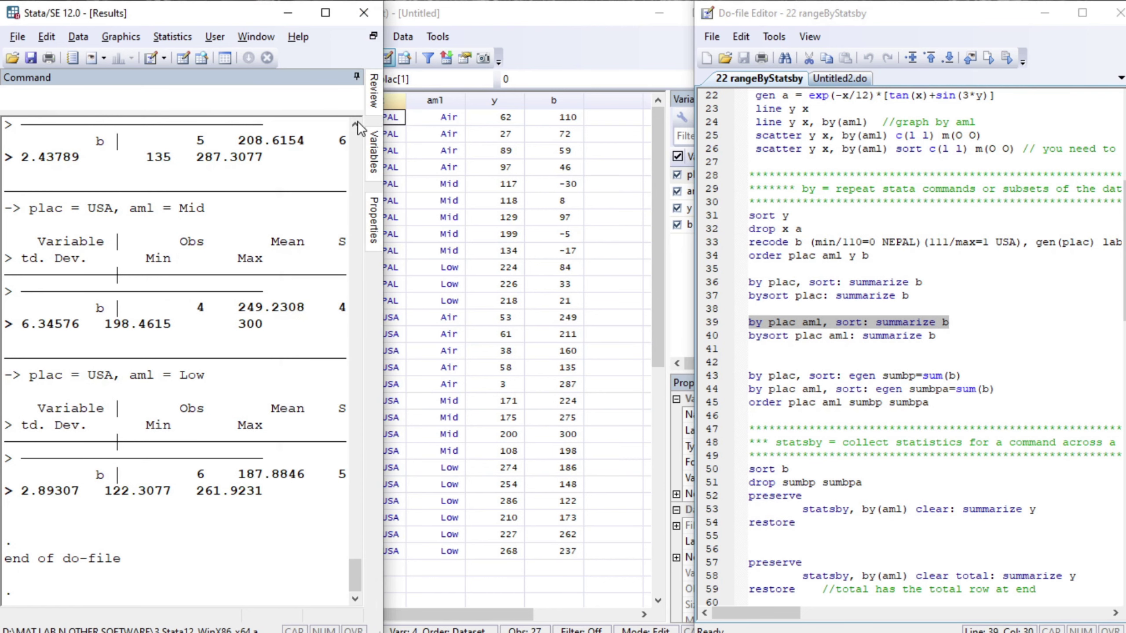
pyautogui.scroll(4, 352, 126)
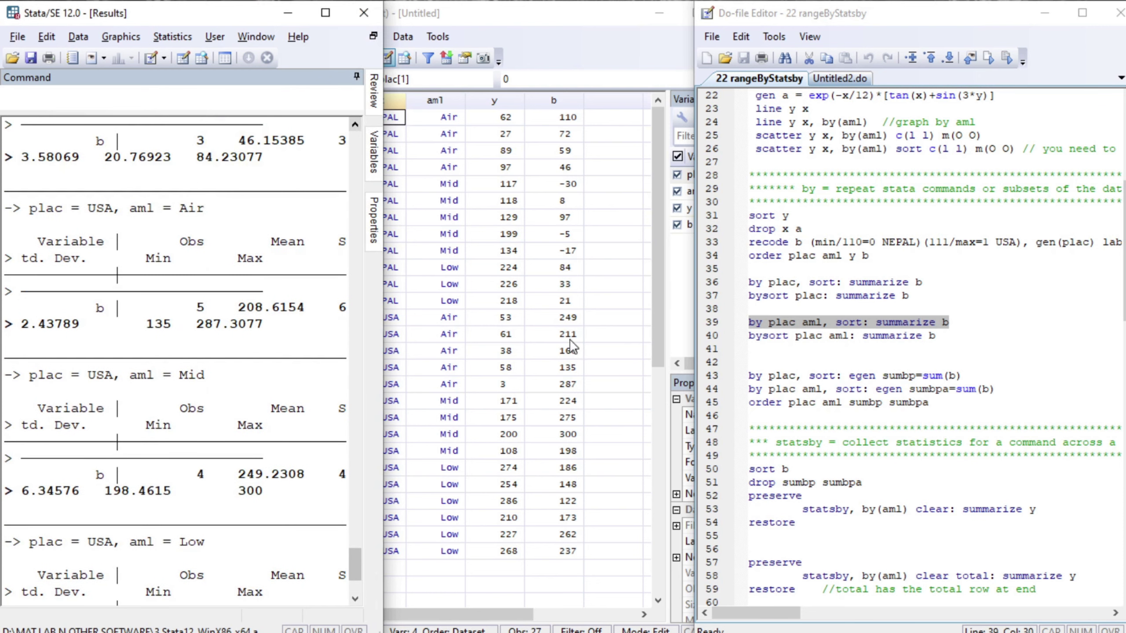
# Step: Run line 40 'bysort plac aml: summarize b' from the Do-file Editor
pyautogui.click(752, 340)
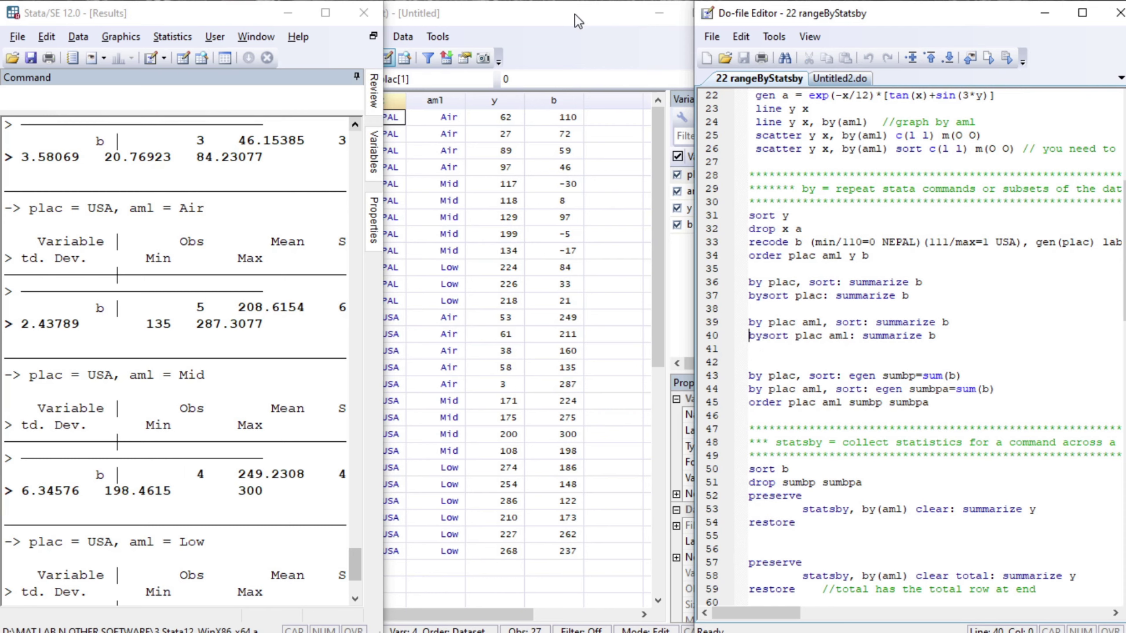
pyautogui.click(578, 41)
pyautogui.click(782, 389)
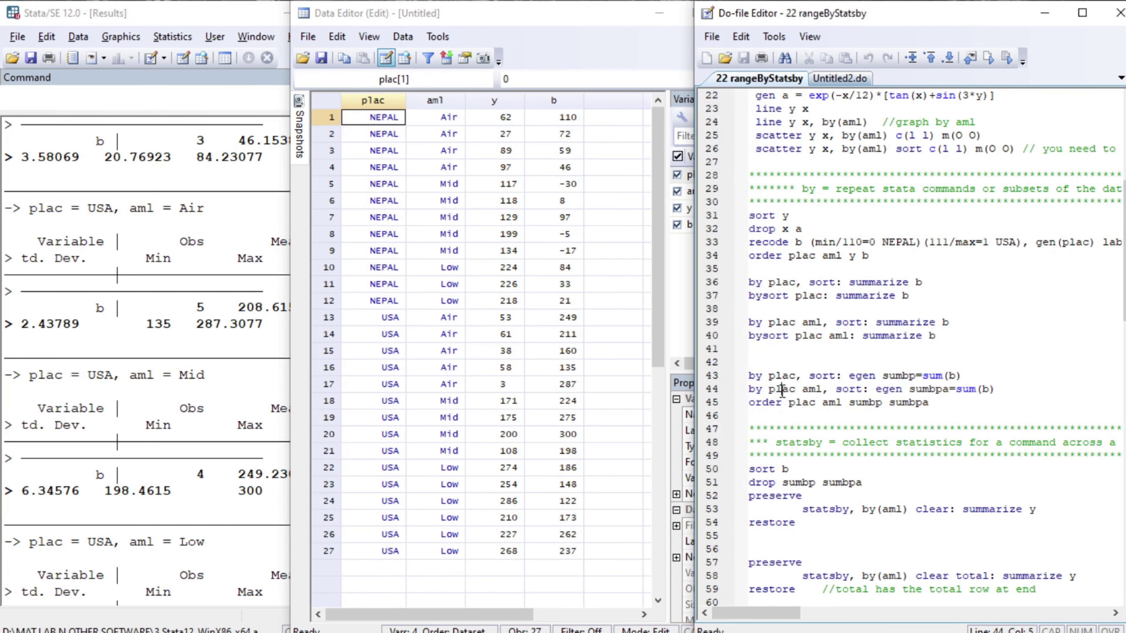
pyautogui.click(757, 345)
pyautogui.press('End')
pyautogui.click(750, 337)
pyautogui.hotkey('shift', 'End')
pyautogui.hotkey('ctrl', 'd')
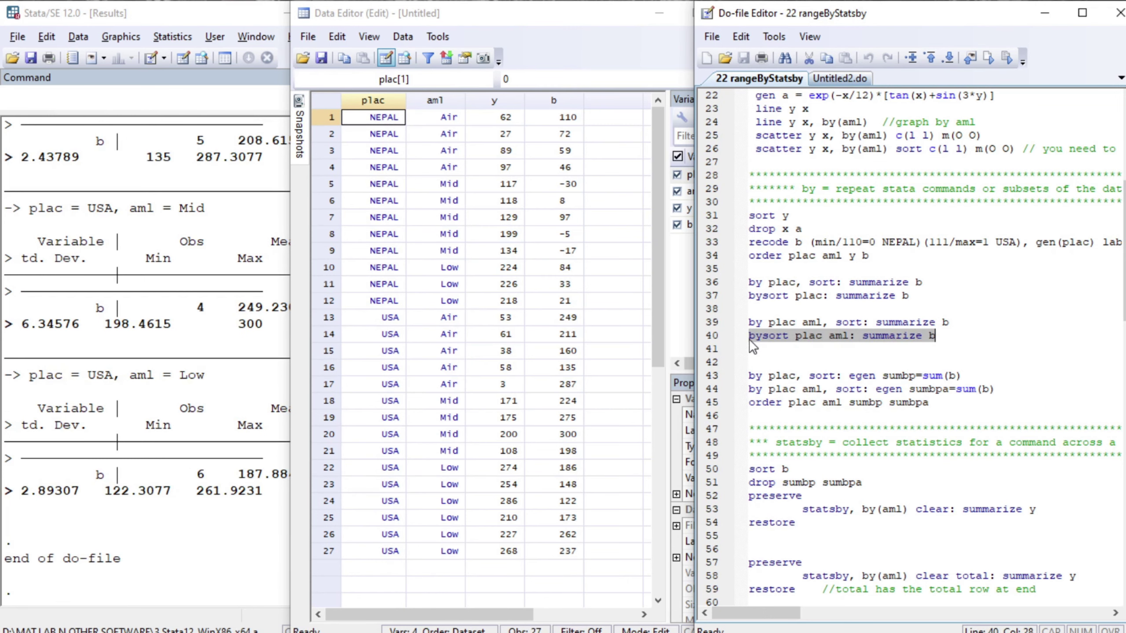
pyautogui.click(750, 340)
pyautogui.press('Down')
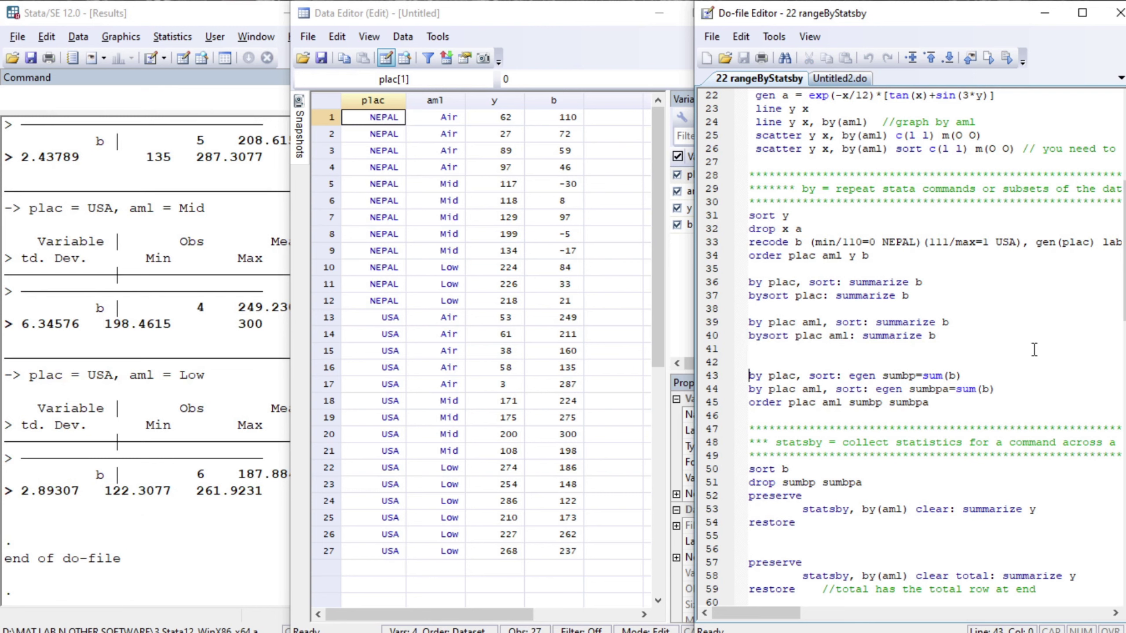
# Step: Highlight the parts of line 43: the by plac, sort: prefix, sumbp and sum(b)
pyautogui.press('Right')
pyautogui.press('Right')
pyautogui.press('Left')
pyautogui.press('Left')
pyautogui.hotkey('shift', 'Right')
pyautogui.hotkey('shift', 'Right')
pyautogui.hotkey('shift', 'Right')
pyautogui.hotkey('shift', 'Right')
pyautogui.hotkey('shift', 'Right')
pyautogui.hotkey('shift', 'Right')
pyautogui.hotkey('shift', 'Right')
pyautogui.hotkey('shift', 'Right')
pyautogui.hotkey('shift', 'Right')
pyautogui.hotkey('shift', 'Right')
pyautogui.hotkey('shift', 'Right')
pyautogui.hotkey('shift', 'Right')
pyautogui.hotkey('shift', 'Right')
pyautogui.hotkey('shift', 'Right')
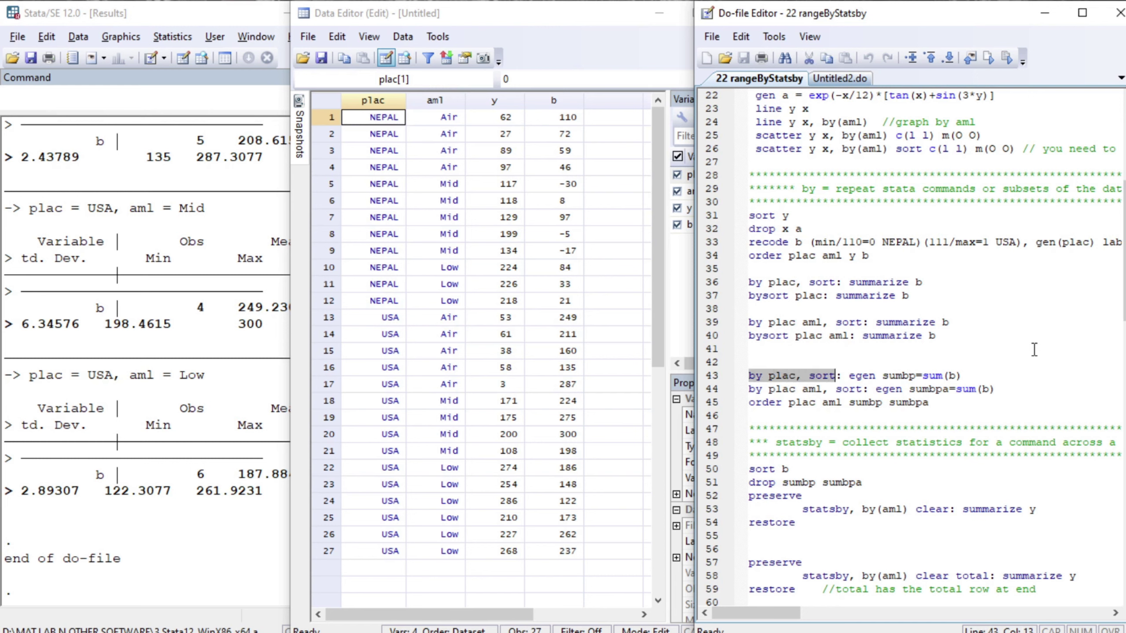
pyautogui.press('Right')
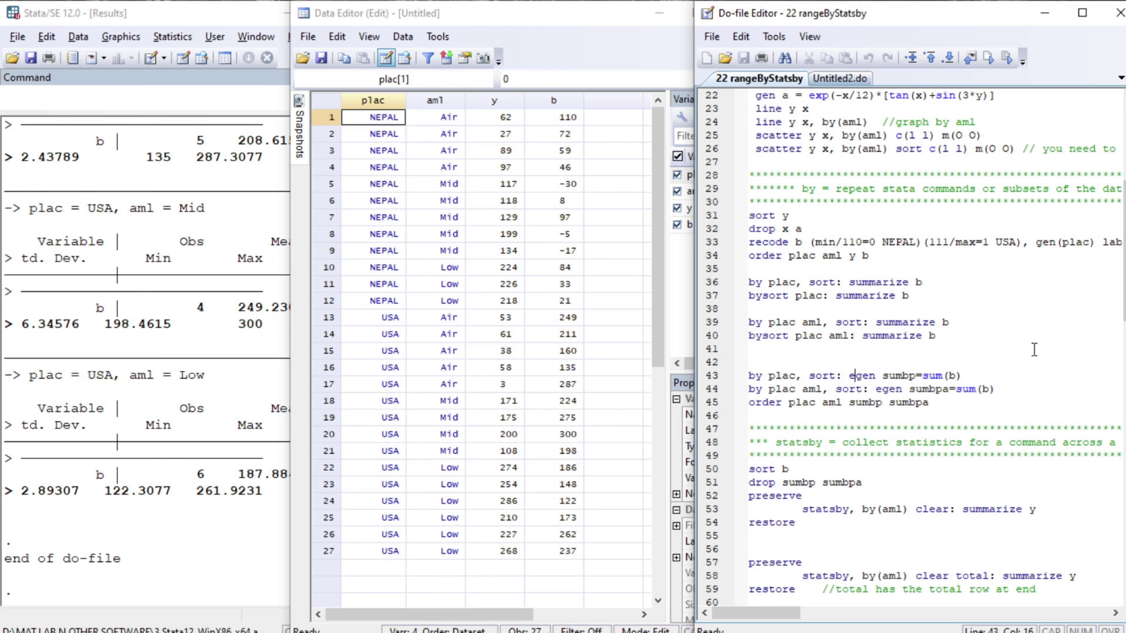
pyautogui.press('Right')
pyautogui.press('Right')
pyautogui.press('Right')
pyautogui.press('Right')
pyautogui.hotkey('shift', 'Right')
pyautogui.hotkey('shift', 'Right')
pyautogui.hotkey('shift', 'Right')
pyautogui.hotkey('shift', 'Right')
pyautogui.hotkey('shift', 'Right')
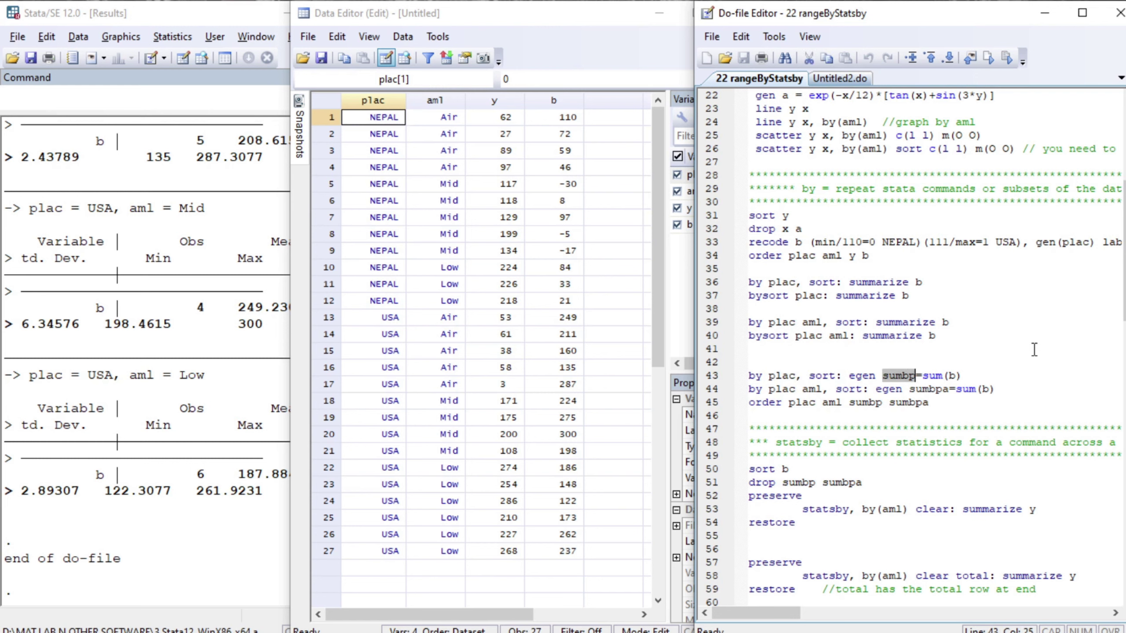
pyautogui.press('Right')
pyautogui.press('Right')
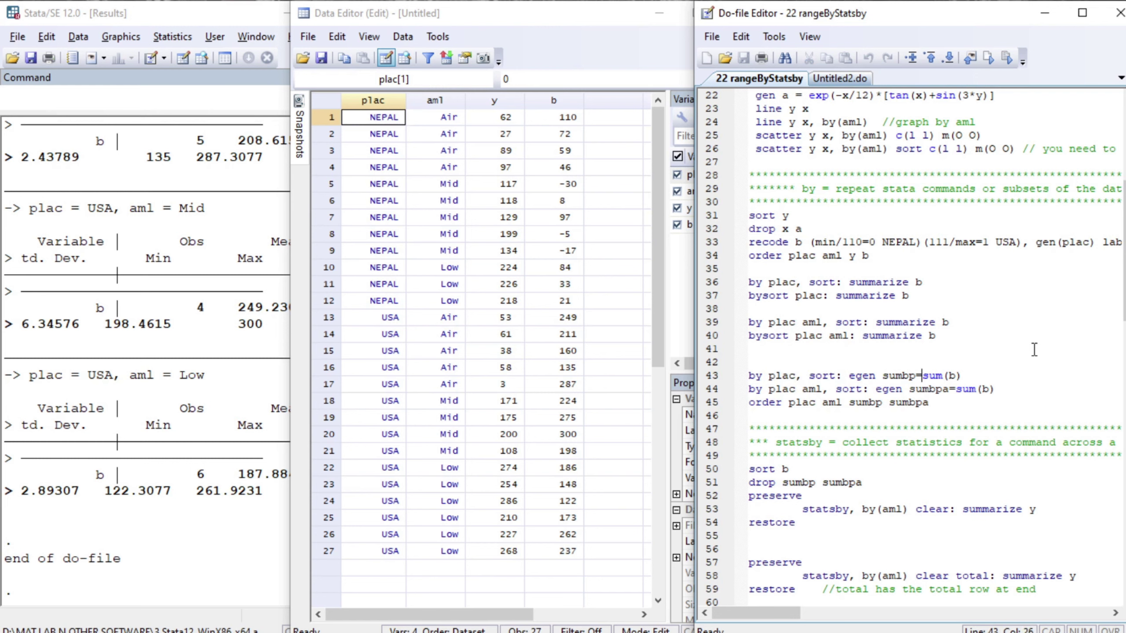
pyautogui.hotkey('shift', 'Right')
pyautogui.hotkey('shift', 'Right')
pyautogui.hotkey('shift', 'Right')
pyautogui.press('Left')
pyautogui.hotkey('shift', 'Right')
pyautogui.hotkey('shift', 'Right')
pyautogui.hotkey('shift', 'Right')
pyautogui.hotkey('shift', 'Right')
pyautogui.hotkey('shift', 'Right')
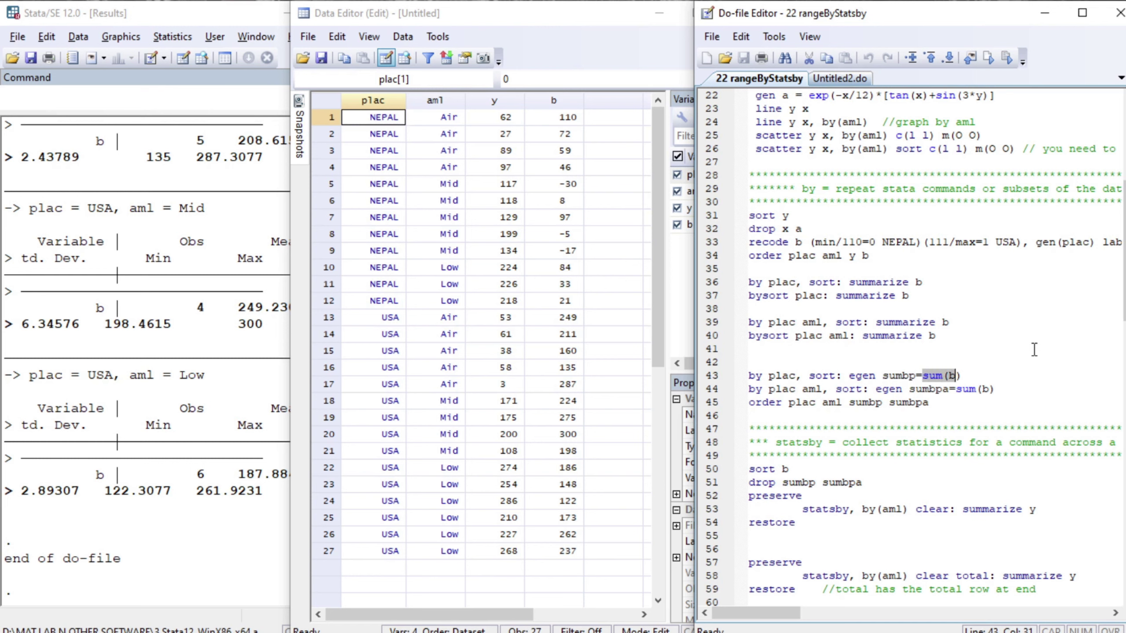
# Step: Run 'by plac, sort: egen sumbp=sum(b)' and check 477.6923 for NEPAL, 3167.308 for USA
pyautogui.click(788, 377)
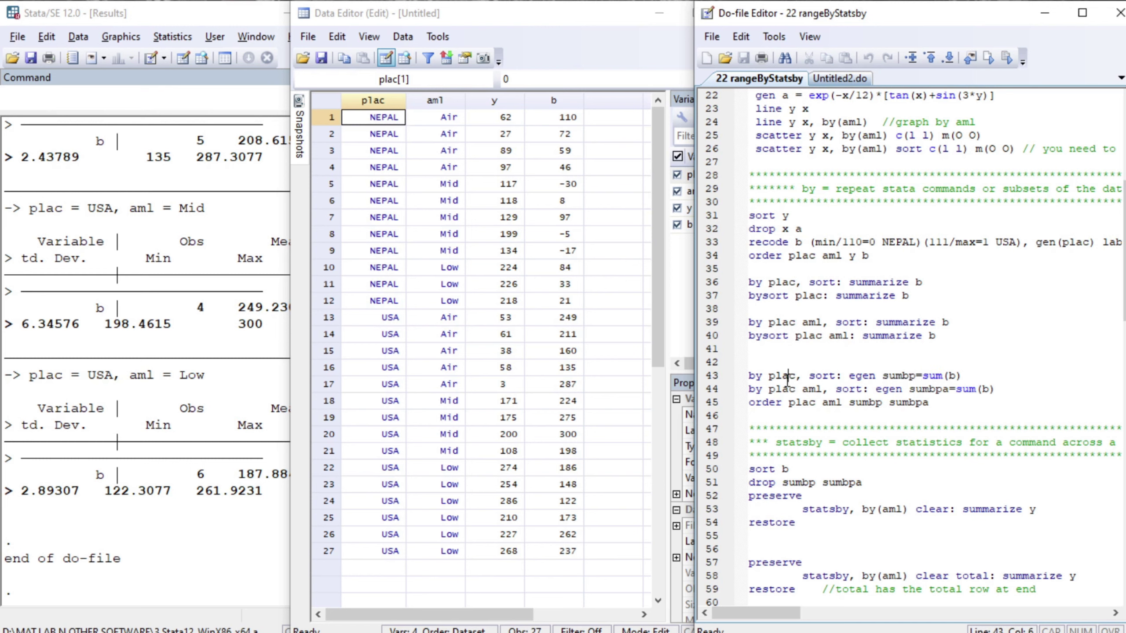
pyautogui.hotkey('shift', 'End')
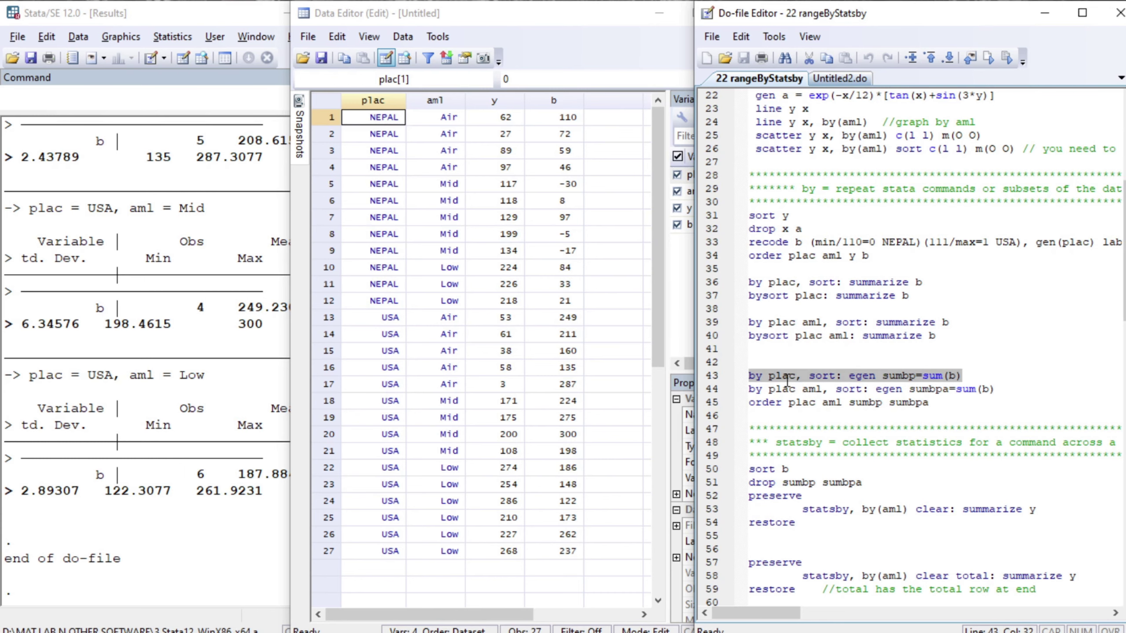
pyautogui.hotkey('ctrl', 'd')
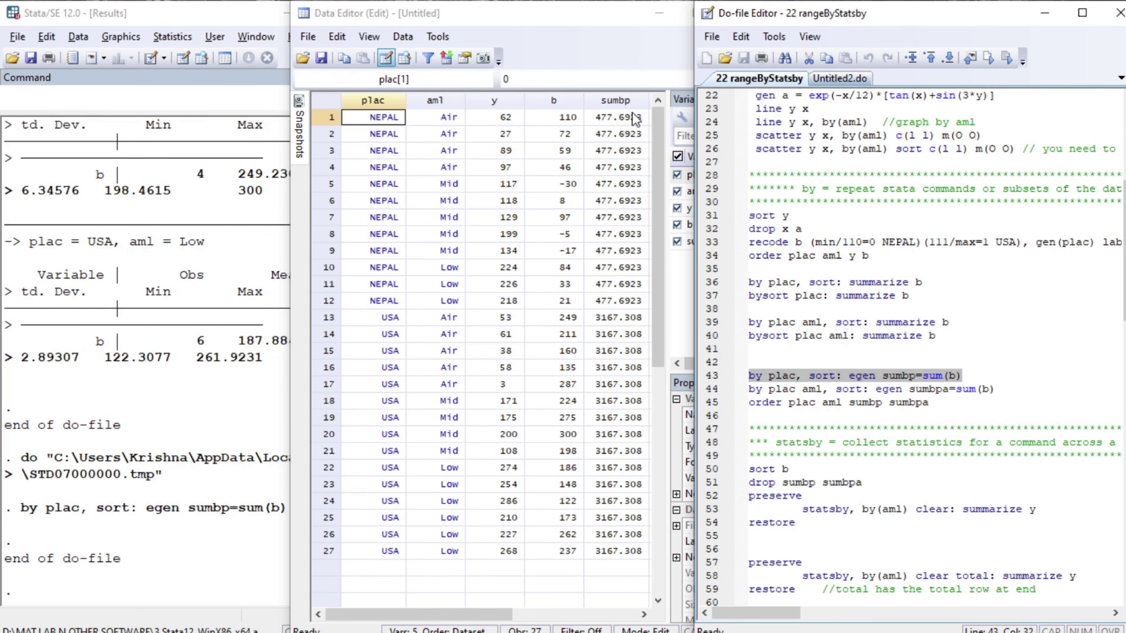
pyautogui.click(597, 118)
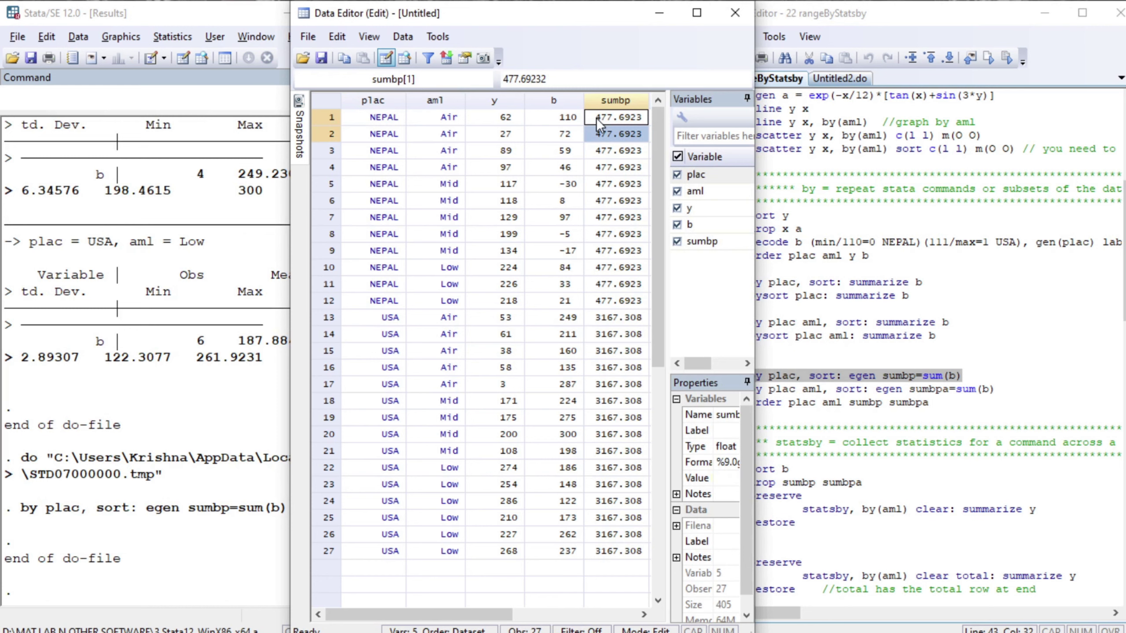
pyautogui.hotkey('shift', 'Down')
pyautogui.hotkey('shift', 'Down')
pyautogui.hotkey('shift', 'Down')
pyautogui.hotkey('shift', 'Down')
pyautogui.hotkey('shift', 'Down')
pyautogui.hotkey('shift', 'Down')
pyautogui.hotkey('shift', 'Down')
pyautogui.hotkey('shift', 'Down')
pyautogui.hotkey('shift', 'Down')
pyautogui.hotkey('shift', 'Down')
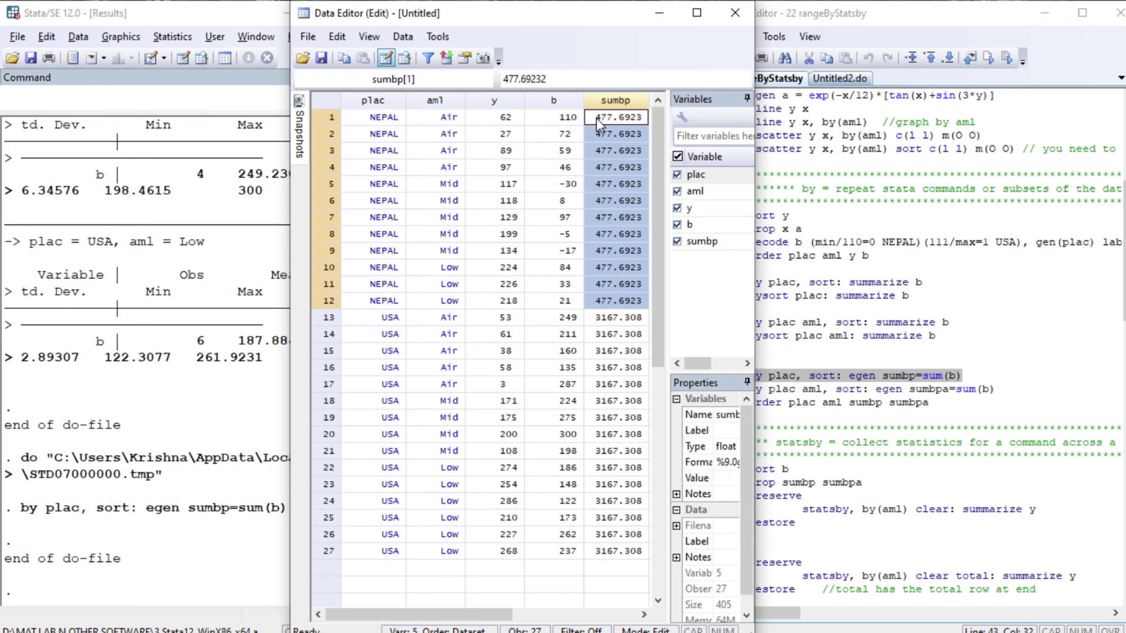
pyautogui.press('Down')
pyautogui.press('Down')
pyautogui.press('Down')
pyautogui.press('Down')
pyautogui.press('Down')
pyautogui.press('Down')
pyautogui.press('Down')
pyautogui.press('Down')
pyautogui.press('Down')
pyautogui.press('Down')
pyautogui.press('Down')
pyautogui.press('Down')
pyautogui.press('Down')
pyautogui.press('Down')
pyautogui.press('Up')
pyautogui.press('Up')
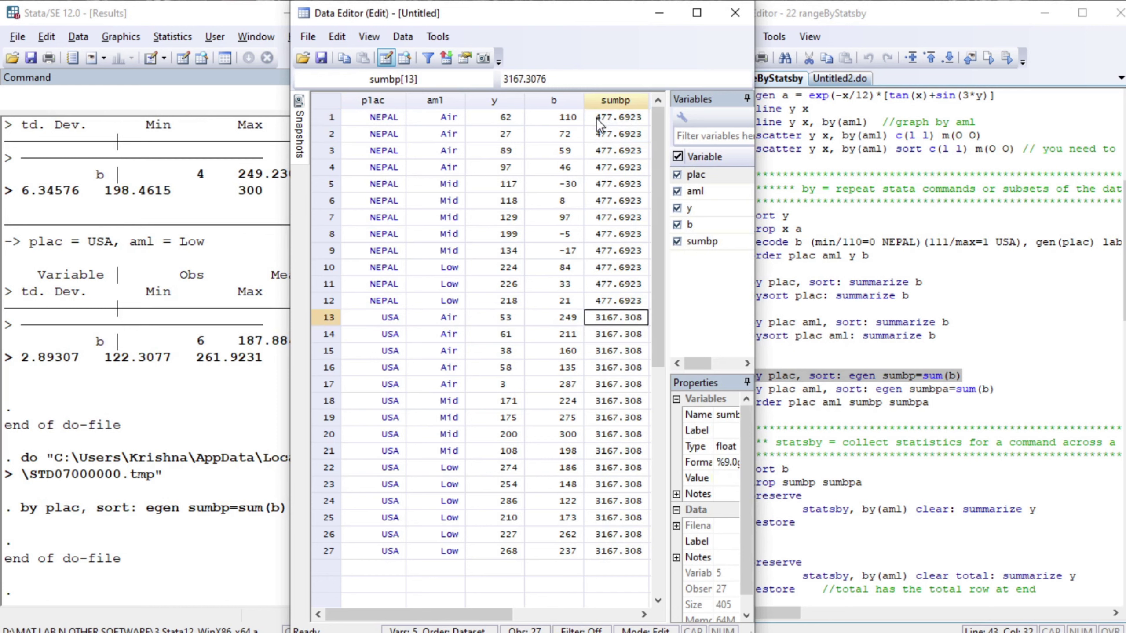
pyautogui.hotkey('shift', 'Down')
pyautogui.hotkey('shift', 'Down')
pyautogui.hotkey('shift', 'Down')
pyautogui.hotkey('shift', 'Down')
pyautogui.hotkey('shift', 'Down')
pyautogui.hotkey('shift', 'Down')
pyautogui.hotkey('shift', 'Down')
pyautogui.hotkey('shift', 'Down')
pyautogui.hotkey('shift', 'Down')
pyautogui.hotkey('shift', 'Down')
pyautogui.hotkey('shift', 'Down')
pyautogui.hotkey('shift', 'Down')
pyautogui.hotkey('shift', 'Down')
pyautogui.hotkey('shift', 'Down')
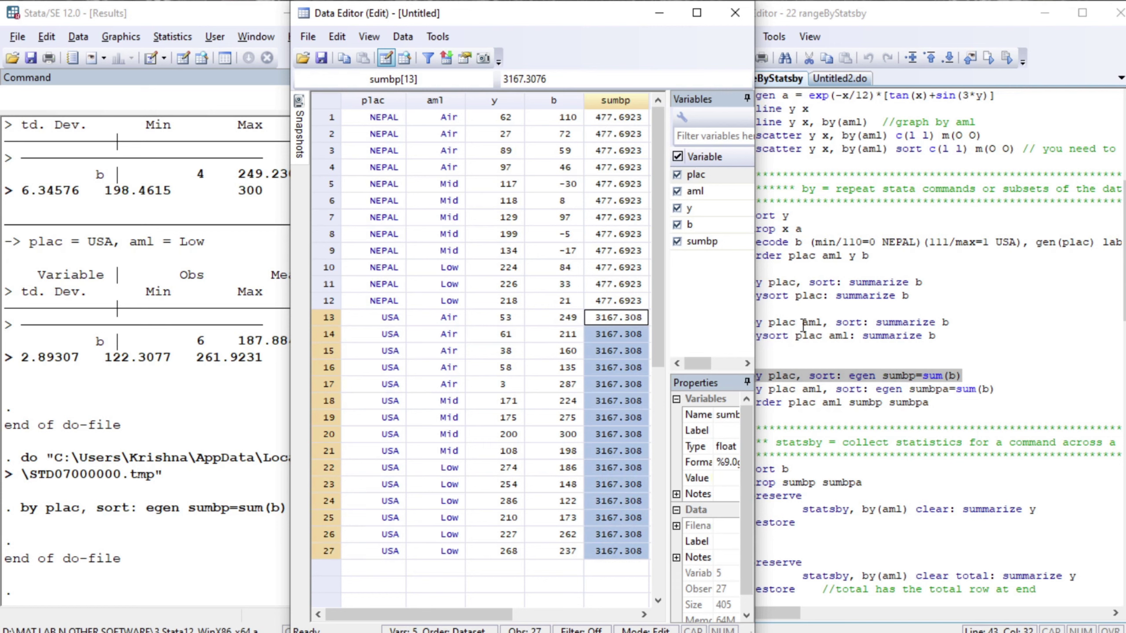
# Step: Select line 44, the 'by plac aml' egen sumbpa command
pyautogui.click(828, 390)
pyautogui.press('Home')
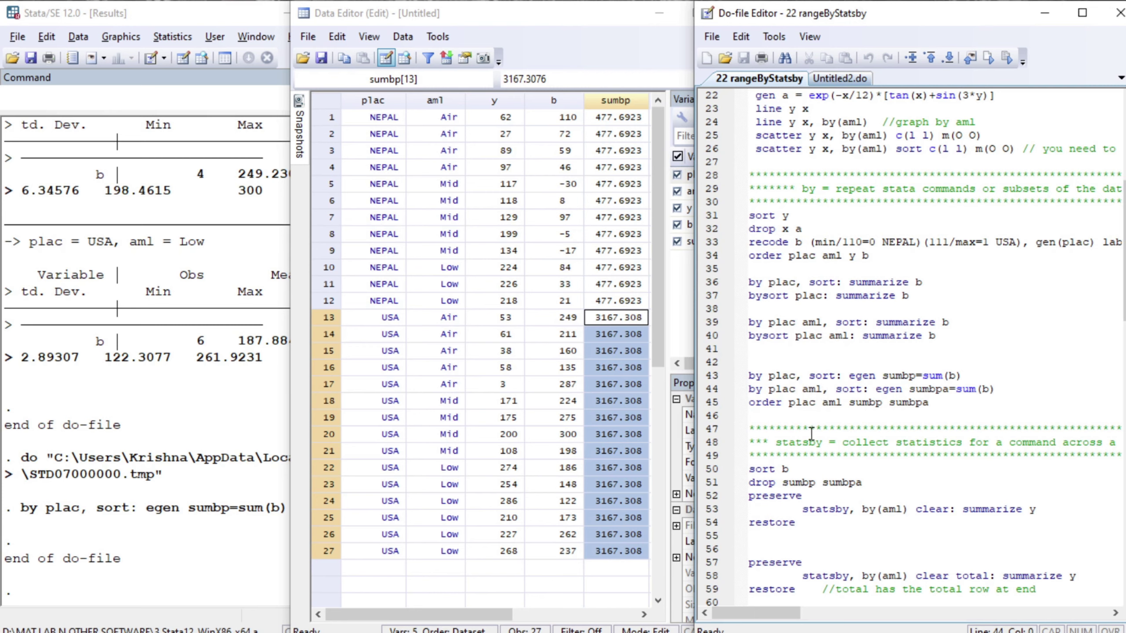
pyautogui.hotkey('shift', 'End')
# Step: Create sumbpa, b's total per plac-aml pair, and order columns plac aml sumbp sumbpa
pyautogui.hotkey('ctrl', 'd')
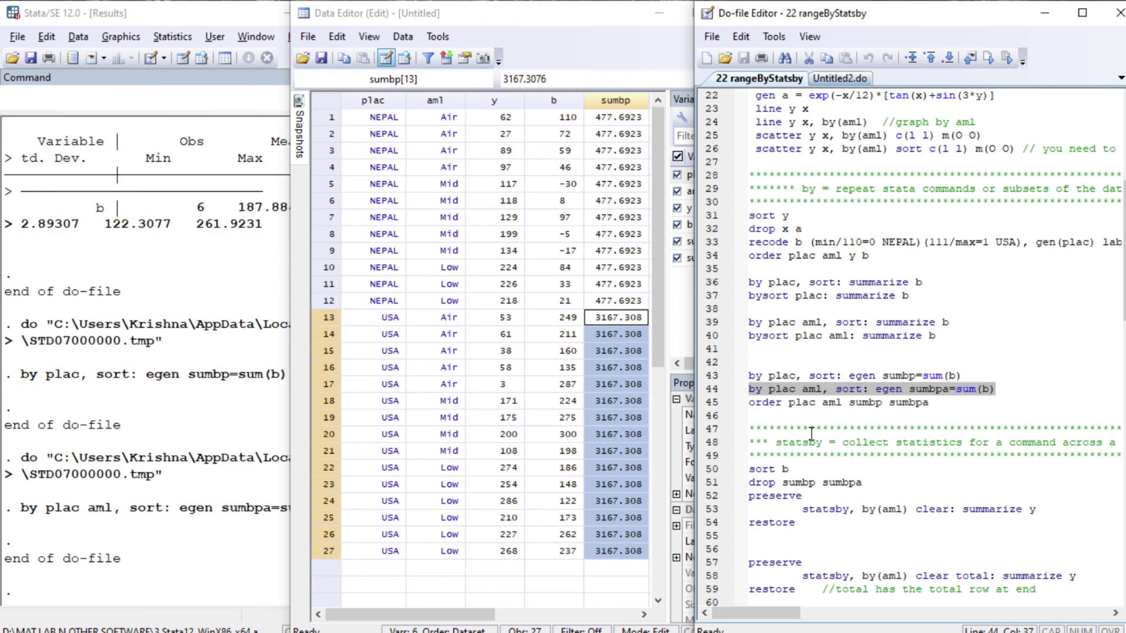
pyautogui.press('Home')
pyautogui.press('Down')
pyautogui.hotkey('shift', 'End')
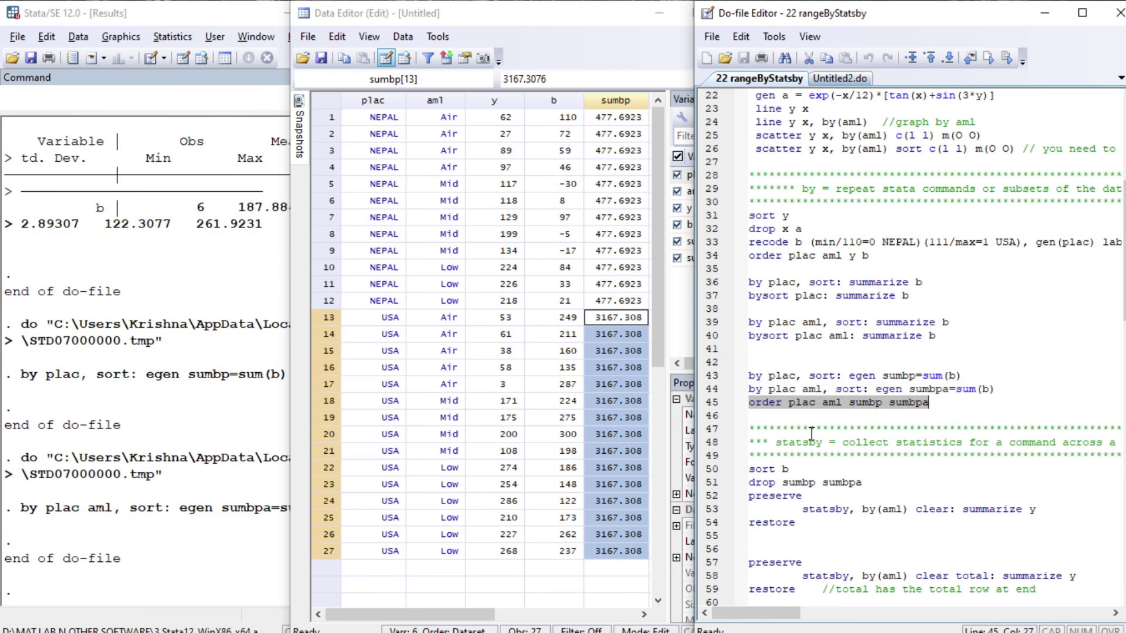
pyautogui.hotkey('ctrl', 'd')
pyautogui.press('Home')
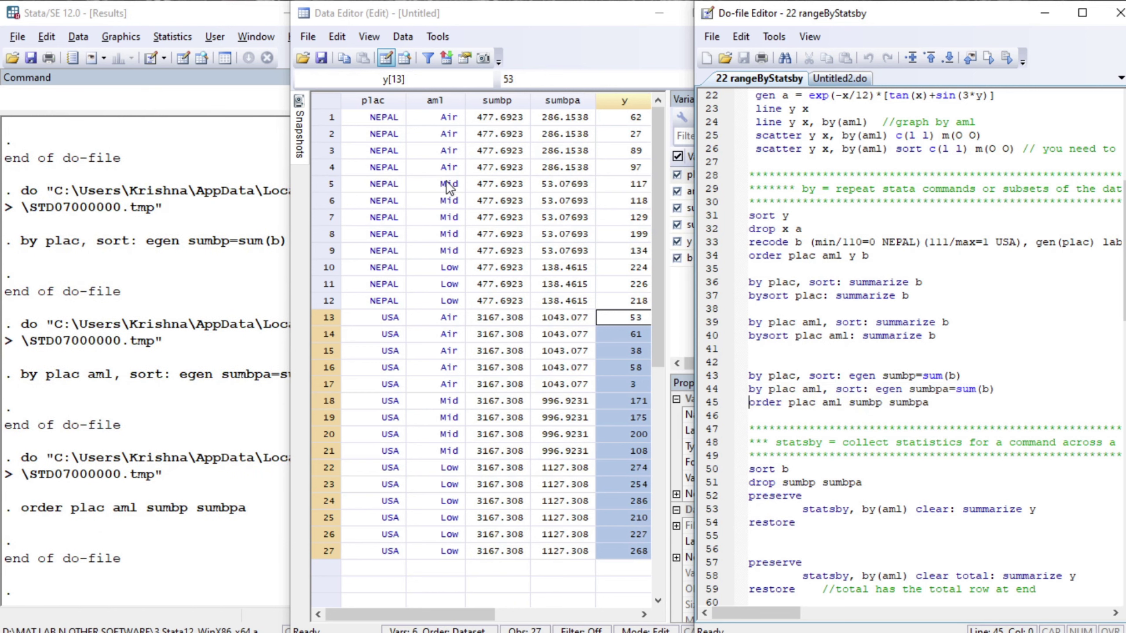
# Step: Inspect sumbp and sumbpa in the Data Editor, e.g. NEPAL Air sumbpa 286.1538
pyautogui.click(487, 120)
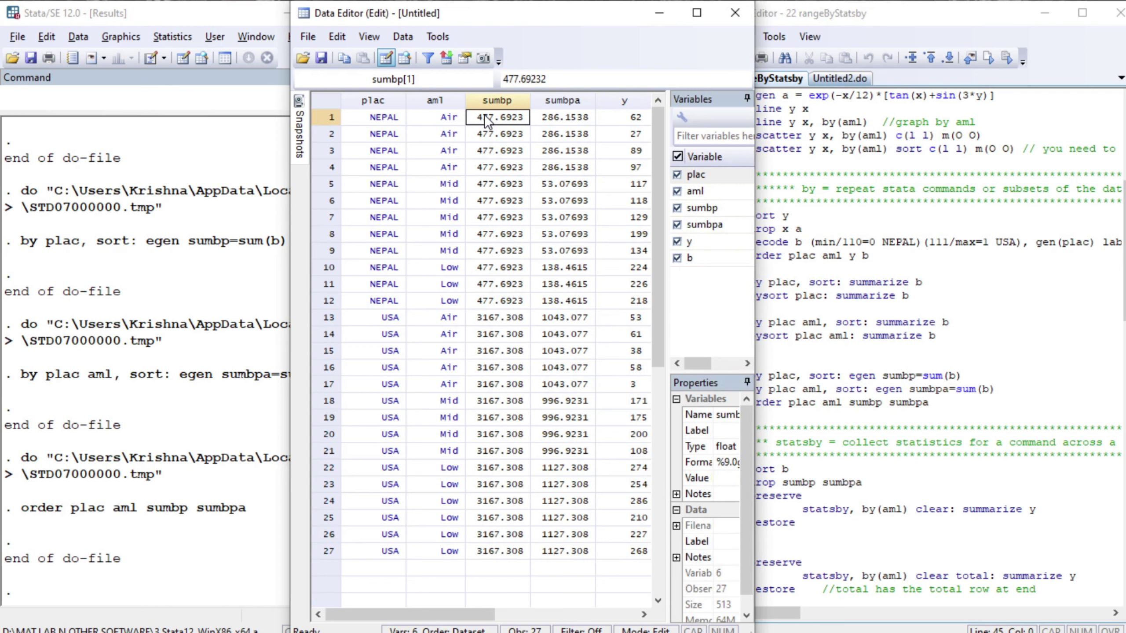
pyautogui.press('Right')
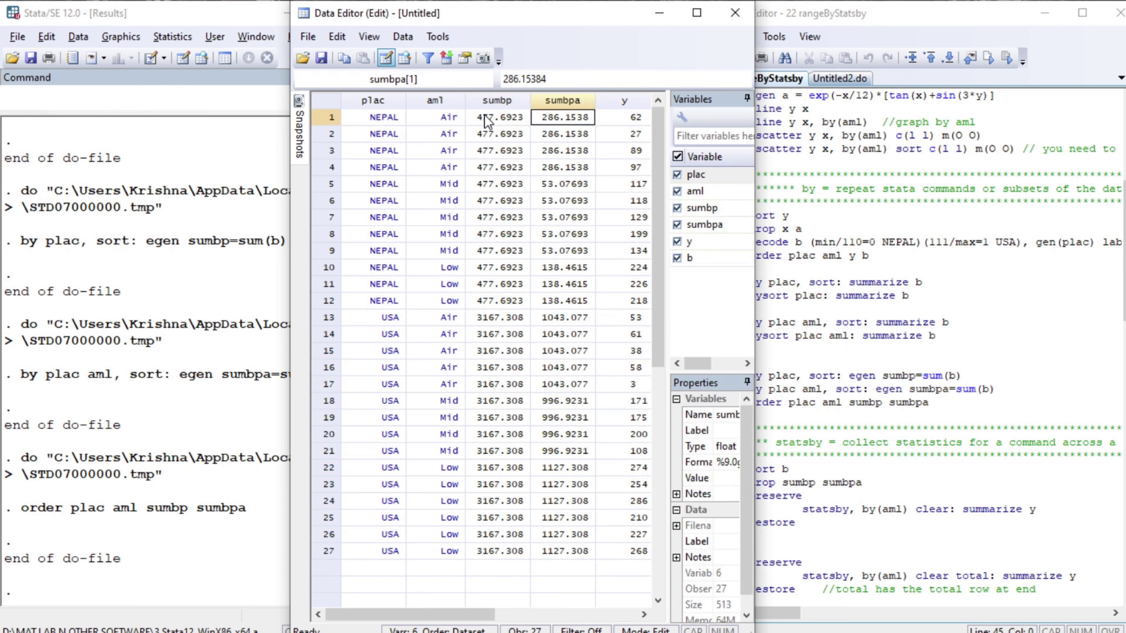
pyautogui.press('Left')
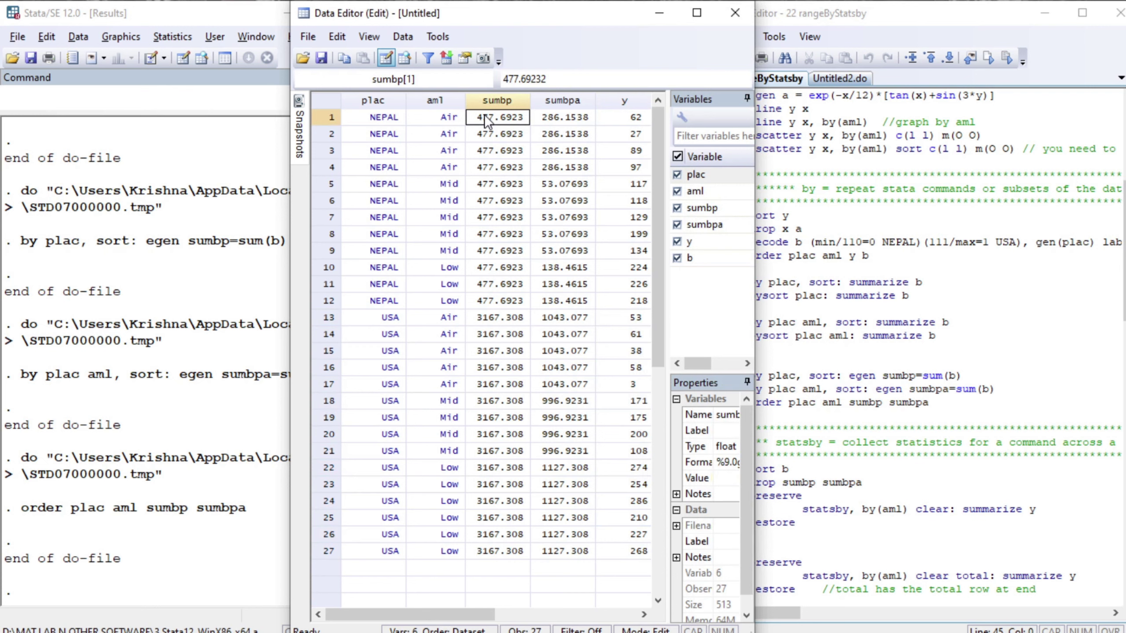
pyautogui.hotkey('shift', 'Down')
pyautogui.hotkey('shift', 'Down')
pyautogui.hotkey('shift', 'Down')
pyautogui.hotkey('shift', 'Down')
pyautogui.hotkey('shift', 'Down')
pyautogui.hotkey('shift', 'Down')
pyautogui.hotkey('shift', 'Down')
pyautogui.hotkey('shift', 'Down')
pyautogui.hotkey('shift', 'Down')
pyautogui.hotkey('shift', 'Down')
pyautogui.hotkey('shift', 'Down')
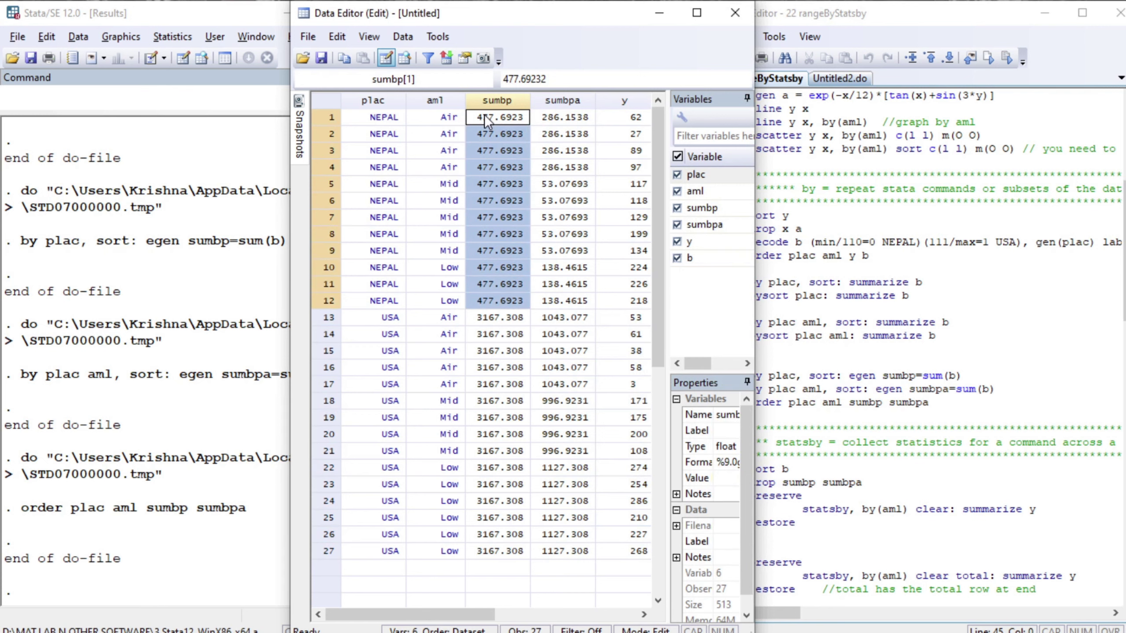
pyautogui.click(549, 120)
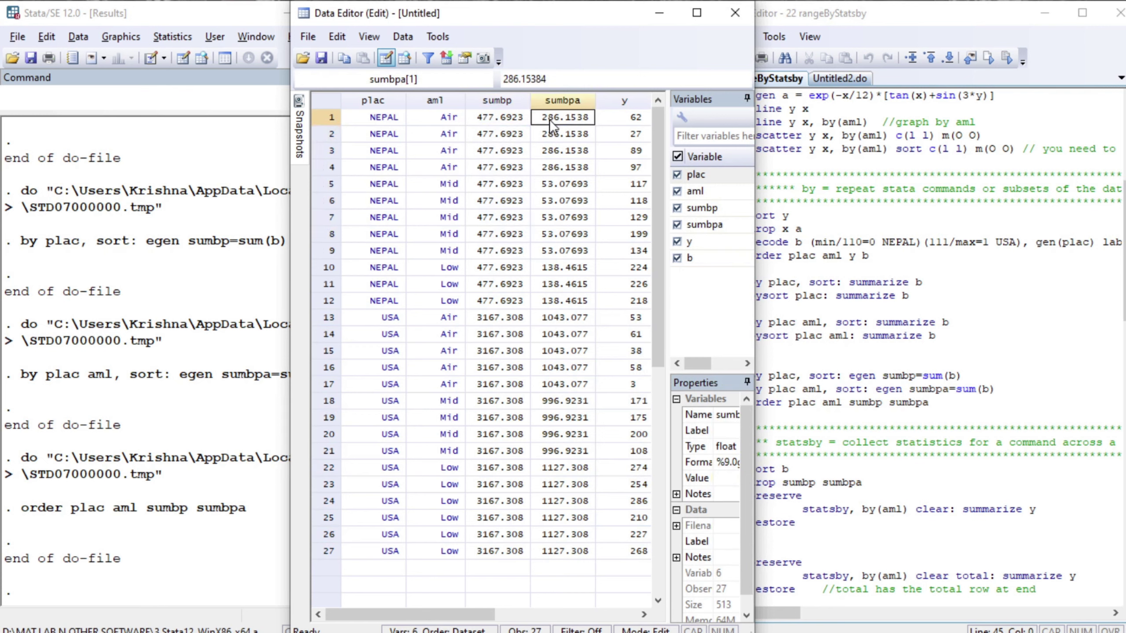
pyautogui.hotkey('shift', 'Down')
pyautogui.hotkey('shift', 'Down')
pyautogui.hotkey('shift', 'Down')
pyautogui.hotkey('shift', 'Up')
pyautogui.hotkey('shift', 'Down')
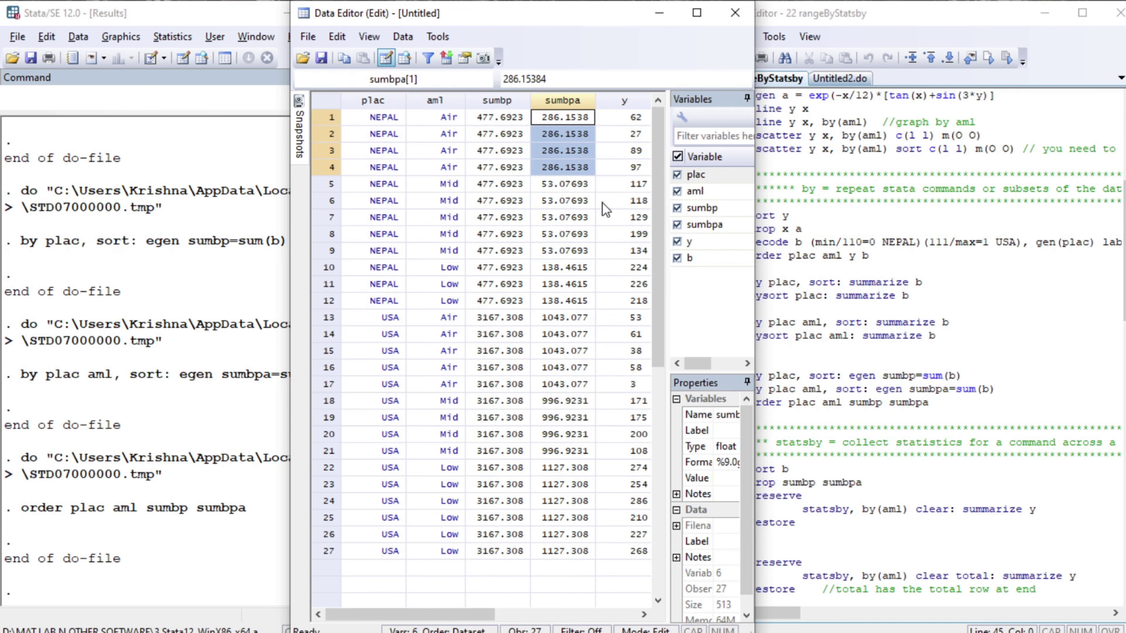
pyautogui.click(902, 403)
pyautogui.press('Down')
pyautogui.press('Down')
pyautogui.press('Down')
pyautogui.press('Down')
pyautogui.press('Down')
pyautogui.press('Down')
pyautogui.press('Down')
pyautogui.press('Down')
pyautogui.press('Down')
pyautogui.press('Down')
pyautogui.press('Down')
pyautogui.press('Down')
pyautogui.press('Down')
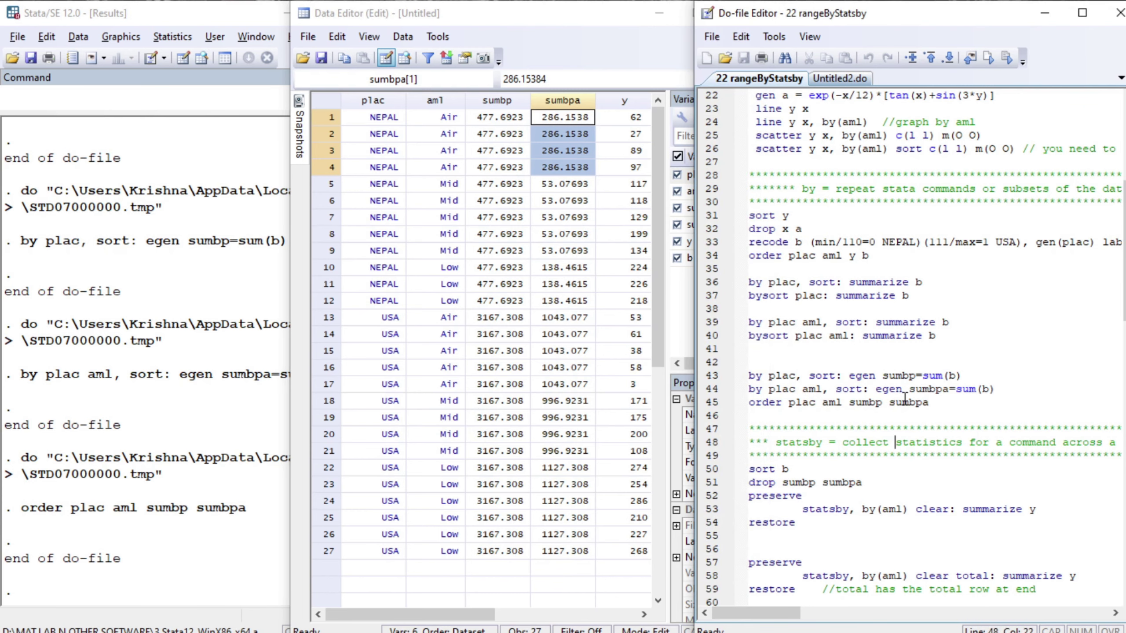
pyautogui.scroll(-3, 904, 399)
# Step: Run 'sort b' and 'drop sumbp sumbpa' from the do-file
pyautogui.press('Up')
pyautogui.press('Up')
pyautogui.press('Up')
pyautogui.press('Up')
pyautogui.press('Up')
pyautogui.press('Up')
pyautogui.press('Up')
pyautogui.press('Up')
pyautogui.press('Up')
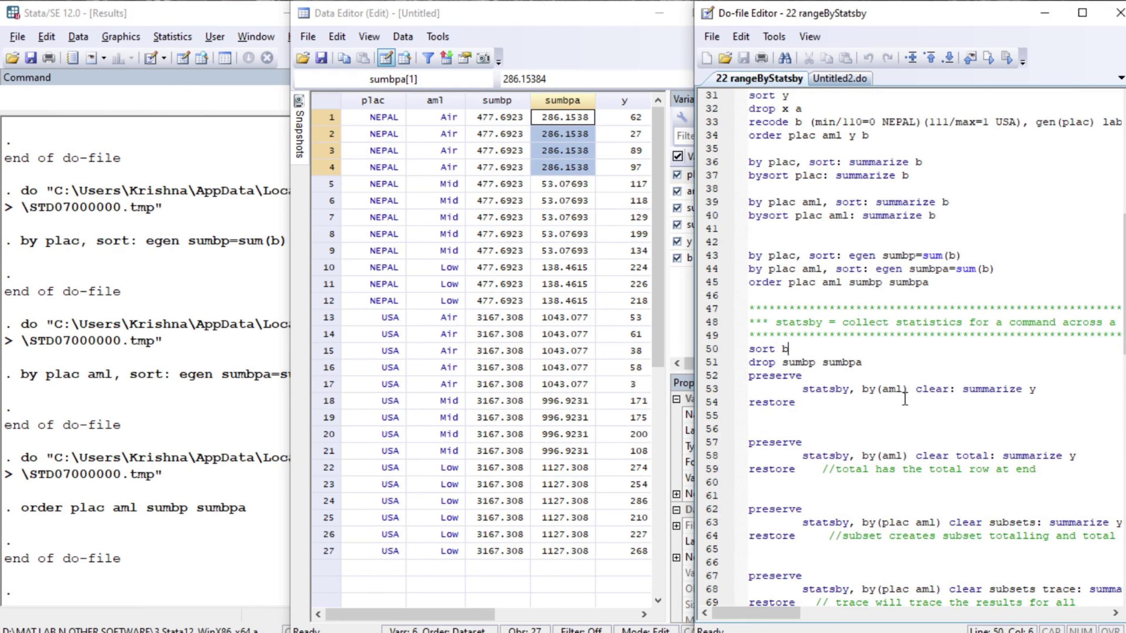
pyautogui.press('Down')
pyautogui.press('Left')
pyautogui.press('Left')
pyautogui.press('Left')
pyautogui.hotkey('shift', 'End')
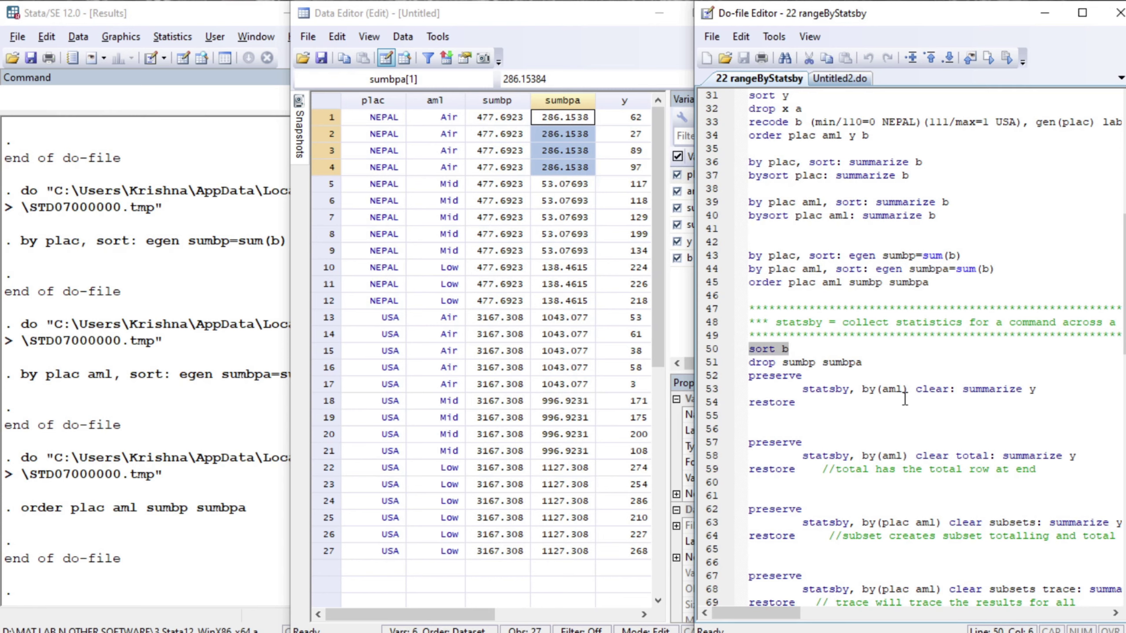
pyautogui.hotkey('ctrl', 'd')
pyautogui.press('Left')
pyautogui.press('Down')
pyautogui.hotkey('shift', 'End')
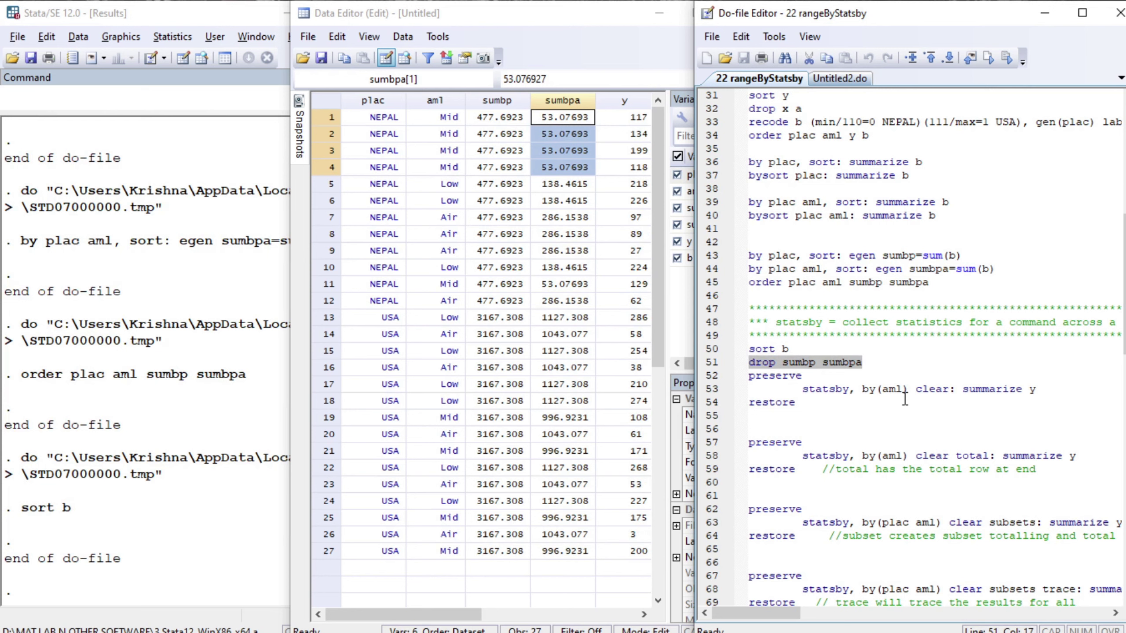
pyautogui.hotkey('ctrl', 'd')
pyautogui.press('Left')
# Step: Run 'preserve' from the Command window to save the current data
pyautogui.press('Down')
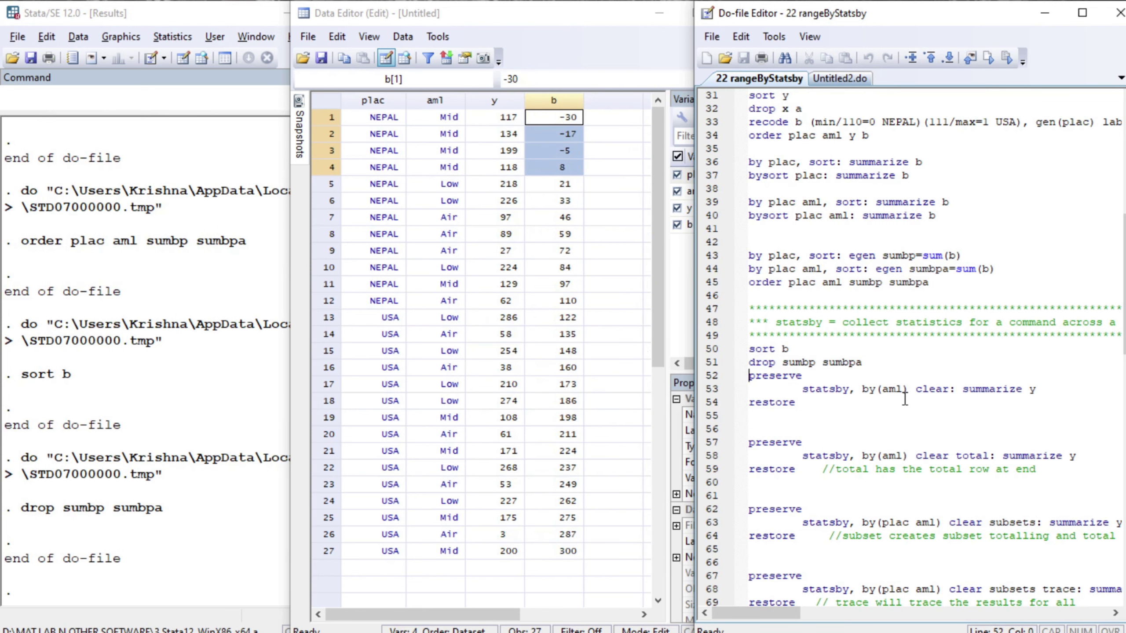
pyautogui.hotkey('shift', 'End')
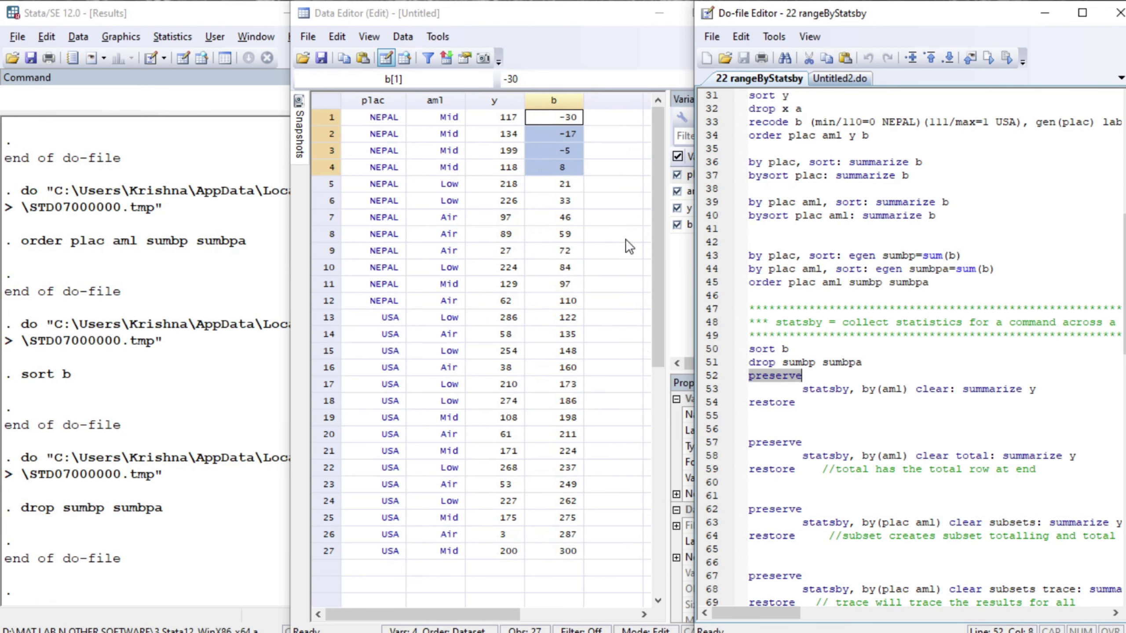
pyautogui.click(220, 106)
pyautogui.hotkey('ctrl', 'v')
pyautogui.press('Return')
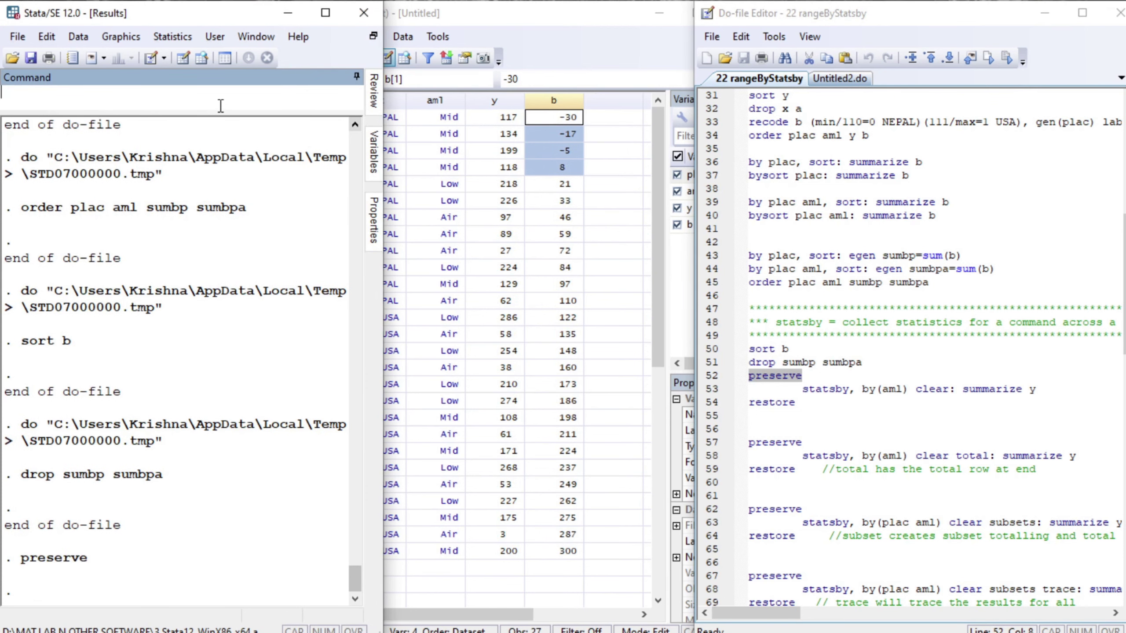
# Step: Run 'statsby, by(aml) clear: summarize y' and browse the per-aml summary table
pyautogui.click(803, 389)
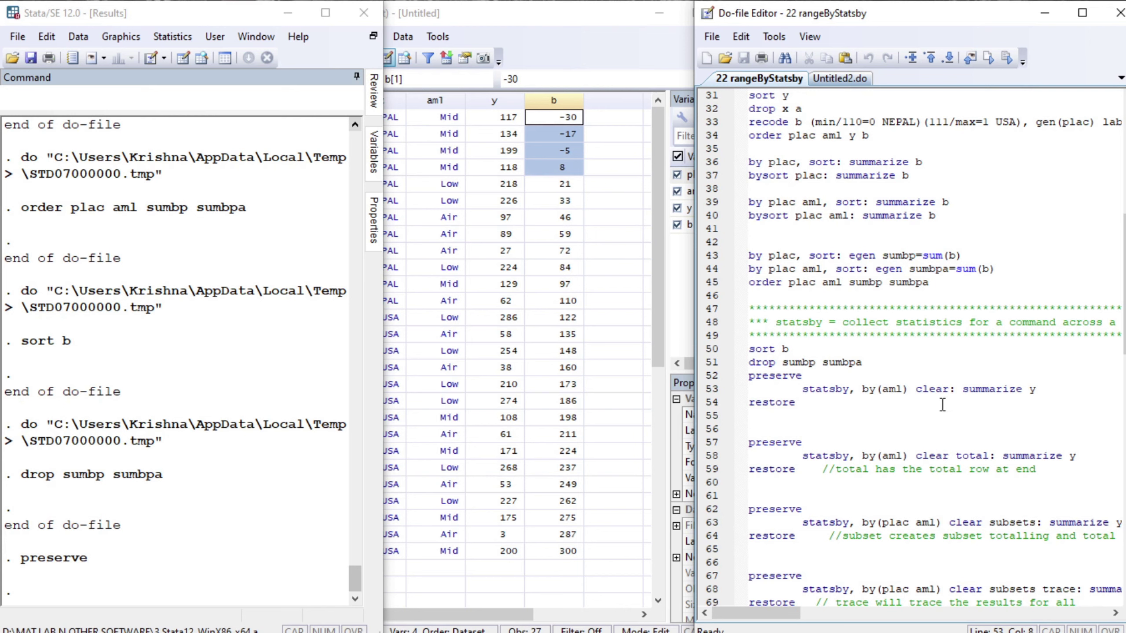
pyautogui.hotkey('shift', 'End')
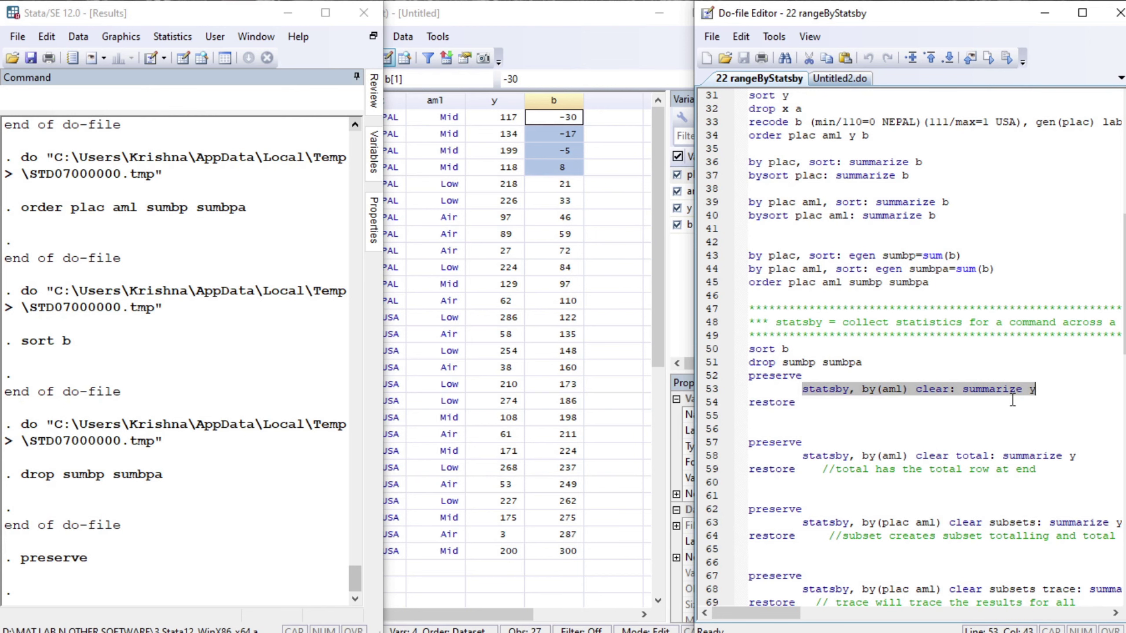
pyautogui.hotkey('ctrl', 'd')
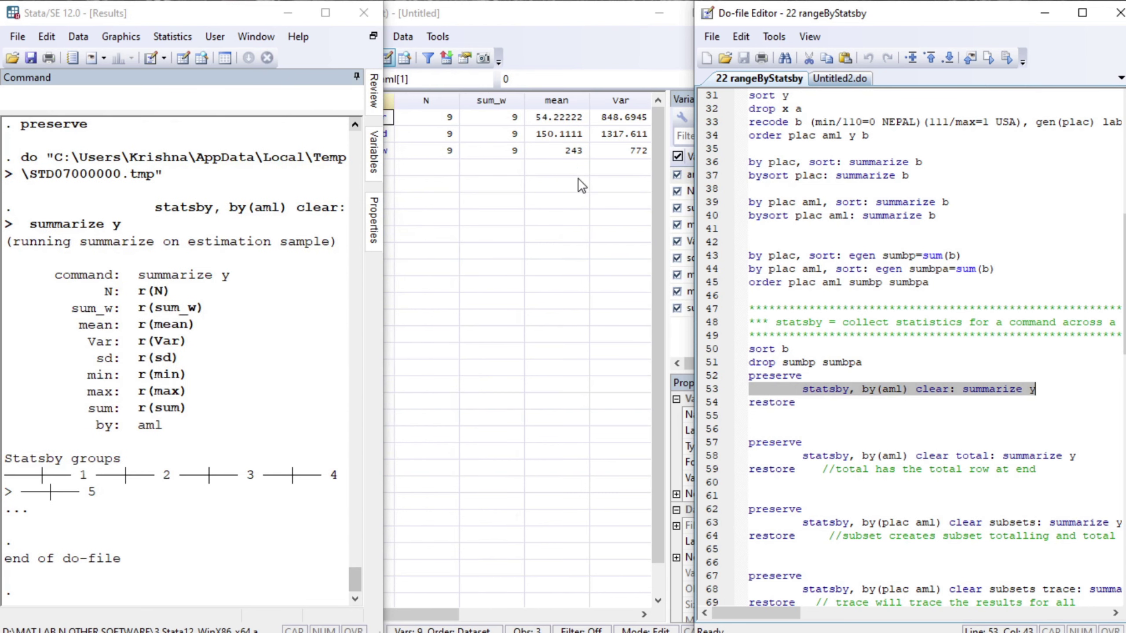
pyautogui.click(434, 127)
pyautogui.click(377, 118)
pyautogui.press('Down')
pyautogui.press('Down')
pyautogui.press('Down')
pyautogui.press('Up')
pyautogui.press('Up')
pyautogui.press('Up')
pyautogui.press('Right')
pyautogui.press('Right')
pyautogui.press('Right')
pyautogui.press('Right')
pyautogui.press('Right')
pyautogui.press('Right')
pyautogui.press('Right')
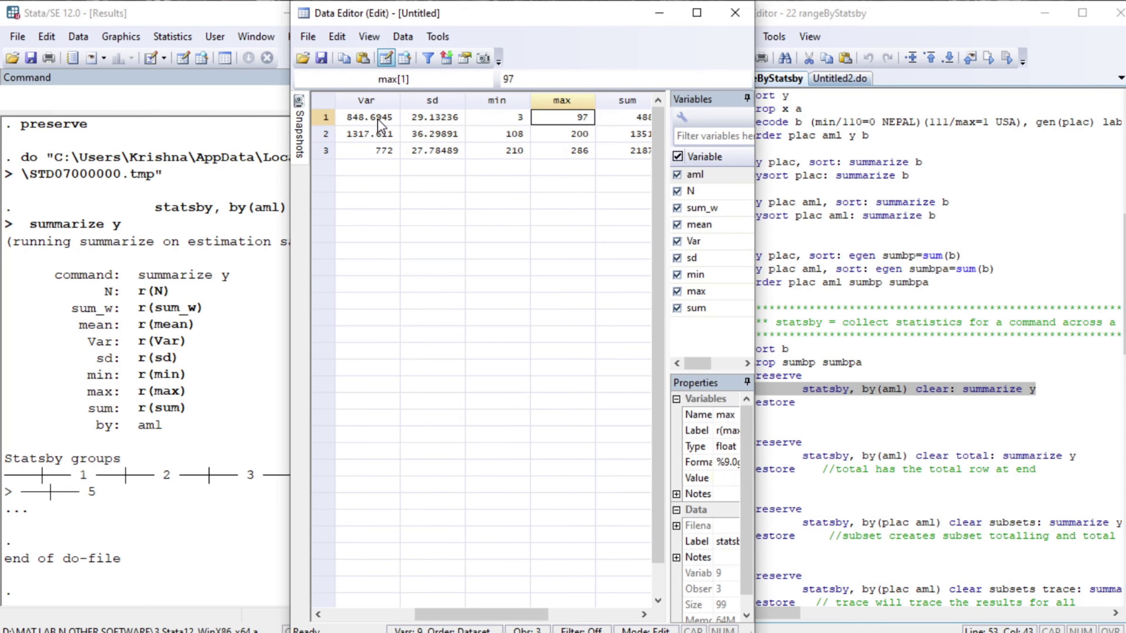
pyautogui.press('Left')
pyautogui.press('Left')
pyautogui.press('Left')
pyautogui.press('Left')
pyautogui.press('Left')
pyautogui.press('Left')
pyautogui.press('Left')
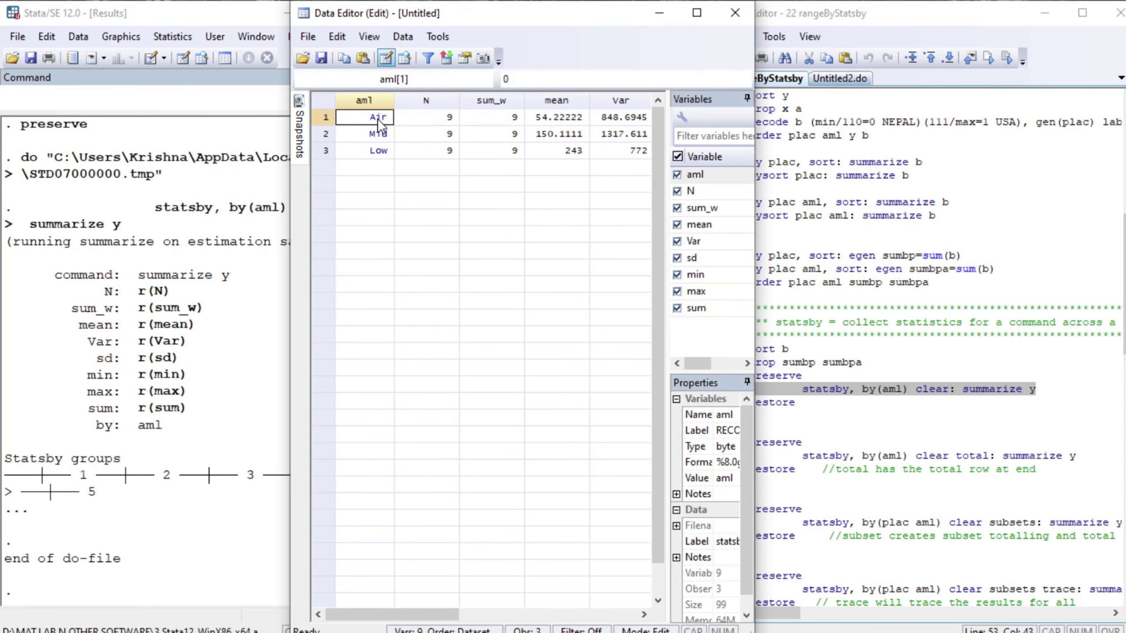
# Step: Restore the original data, preserve it again, and select the statsby total line
pyautogui.click(184, 94)
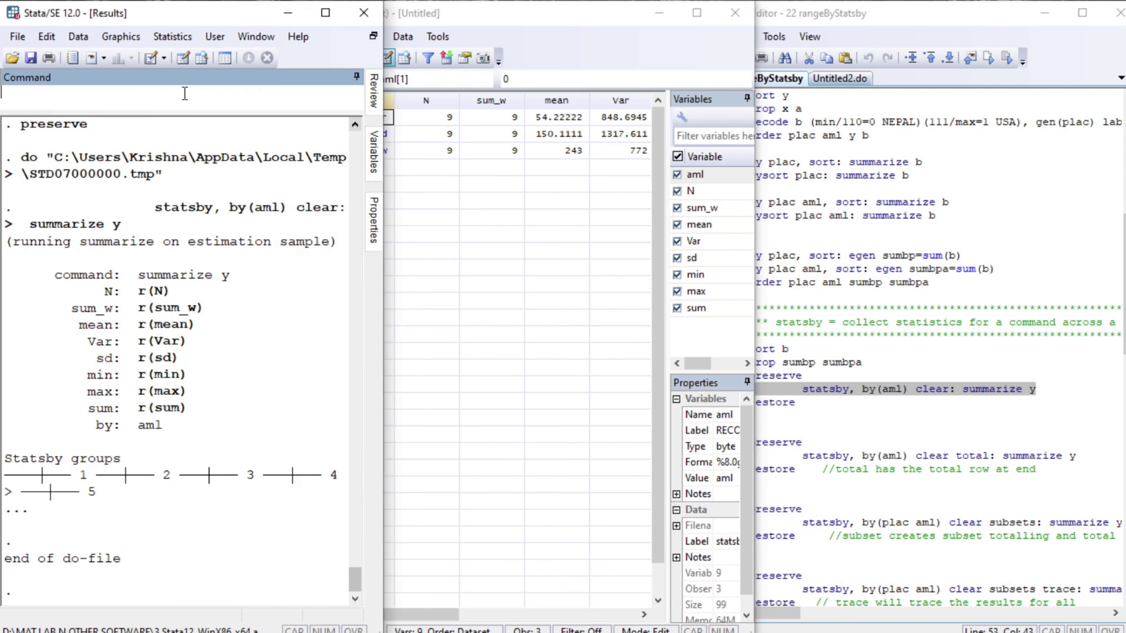
pyautogui.write('restore')
pyautogui.press('Return')
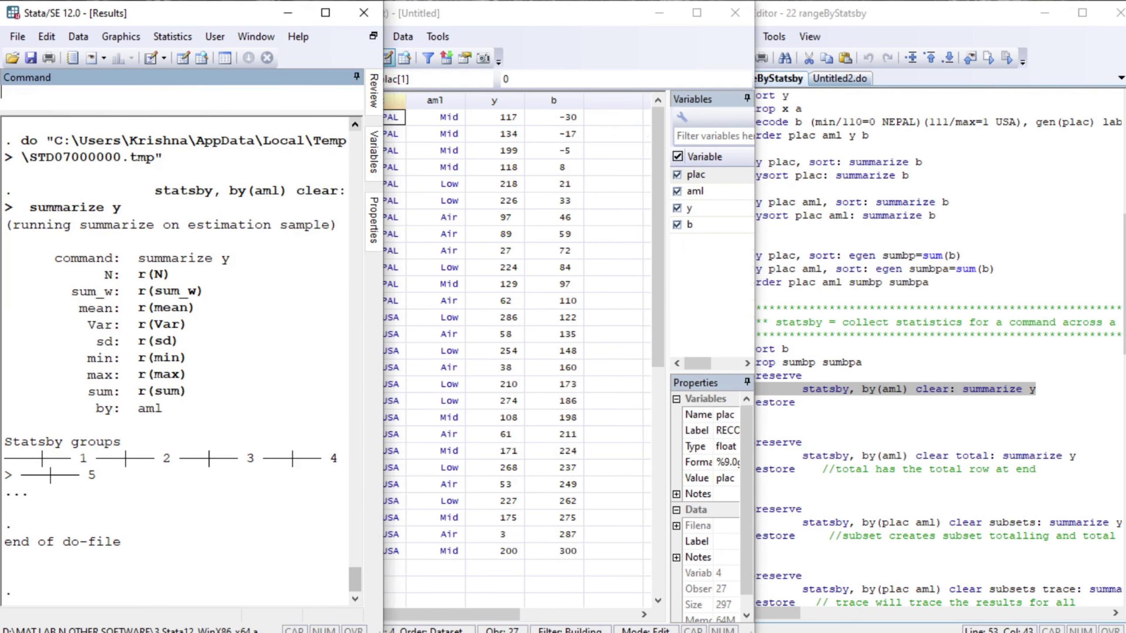
pyautogui.click(809, 416)
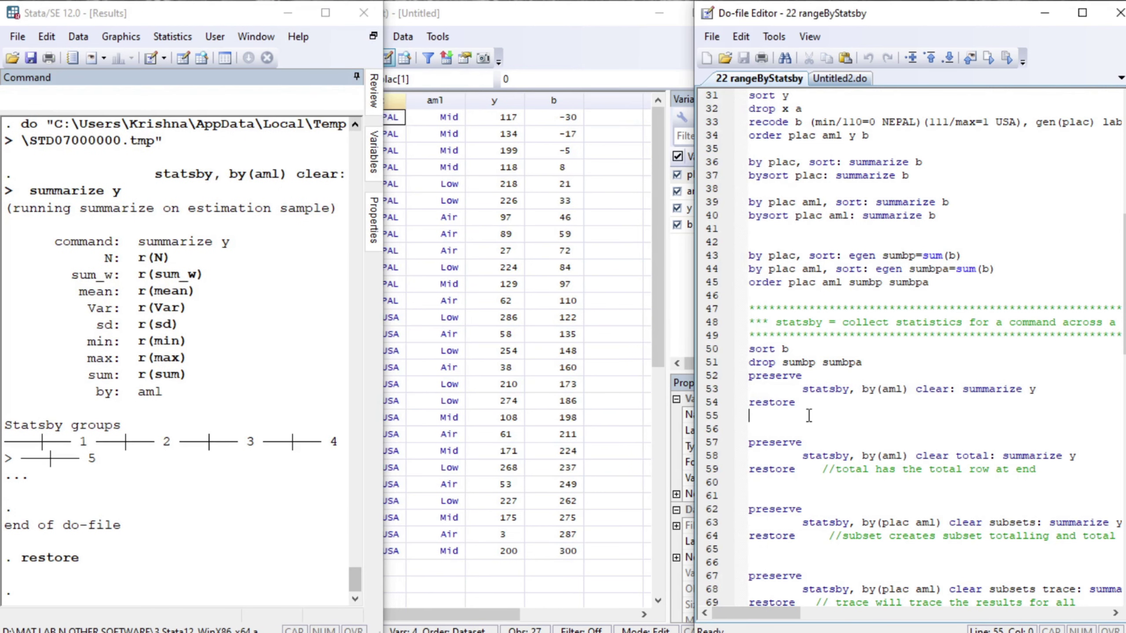
pyautogui.click(163, 105)
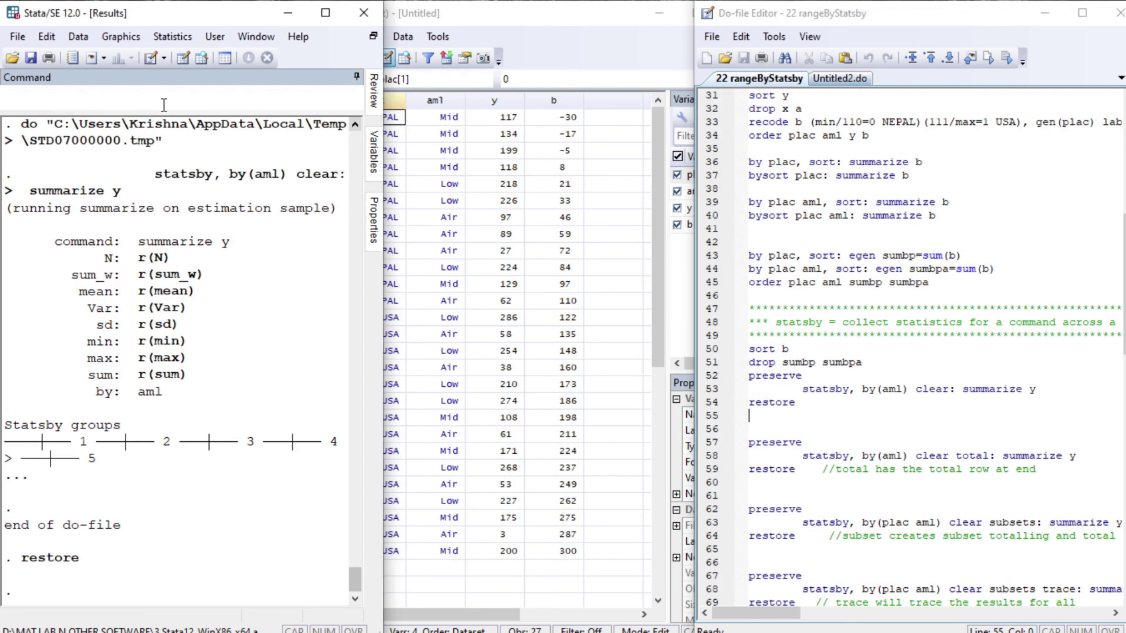
pyautogui.write('preserve')
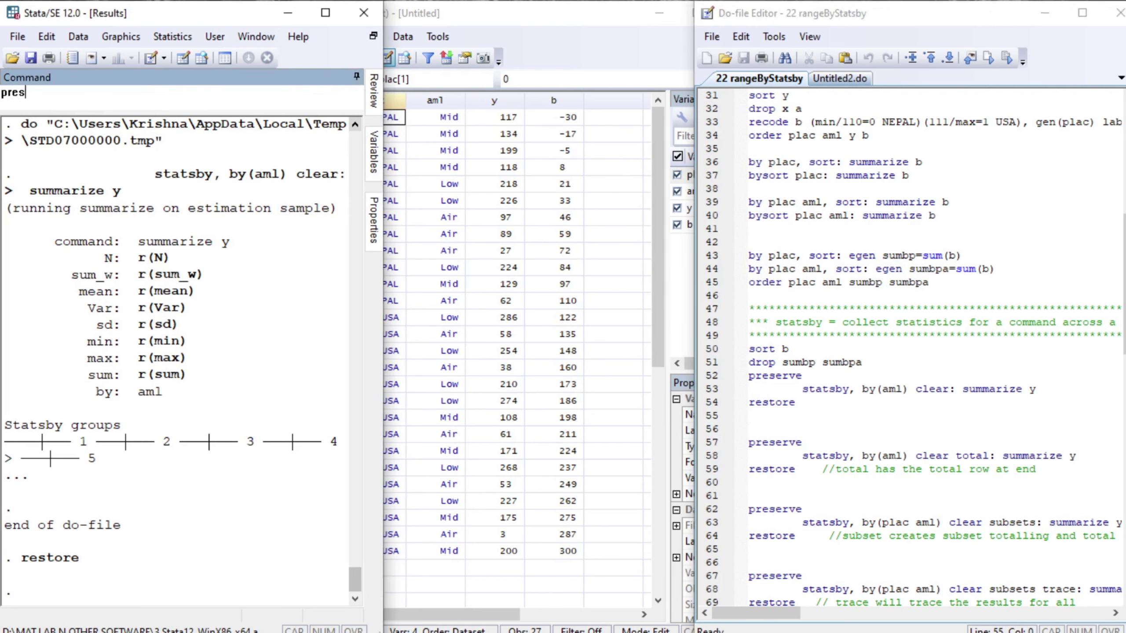
pyautogui.press('Return')
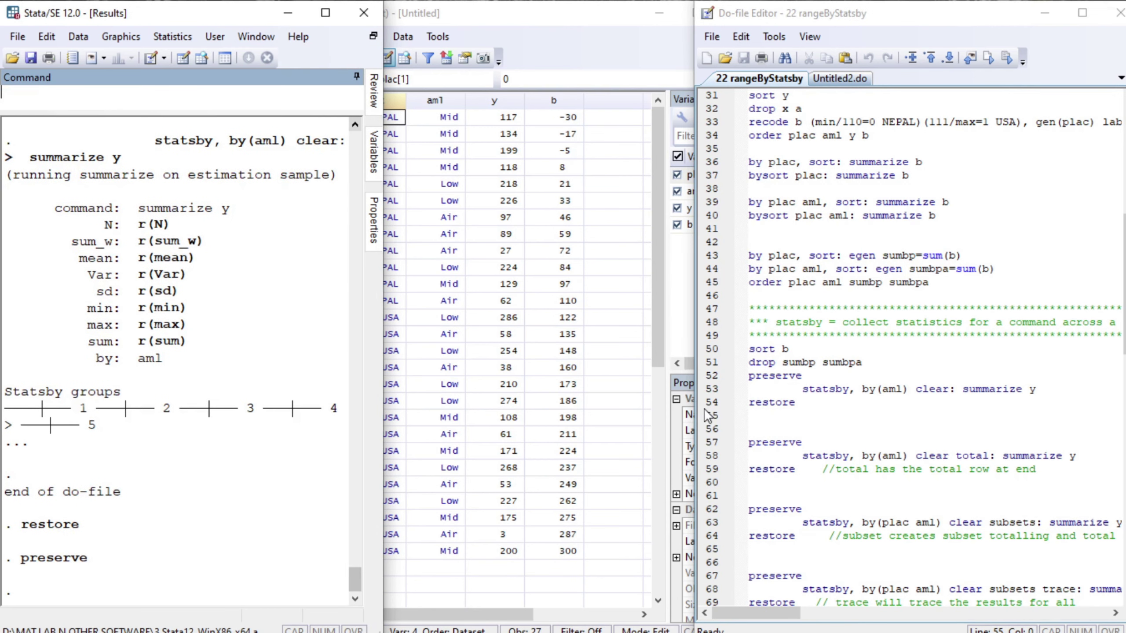
pyautogui.click(802, 457)
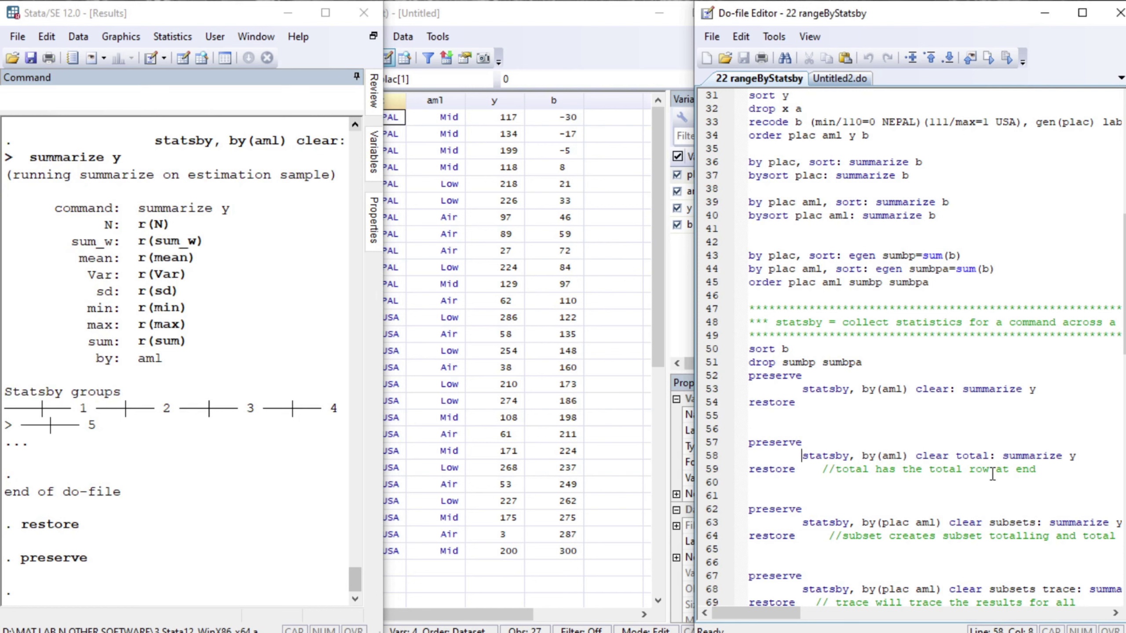
pyautogui.hotkey('shift', 'End')
# Step: Run statsby by(aml) with total on y and check the N and sum_w values
pyautogui.hotkey('ctrl', 'd')
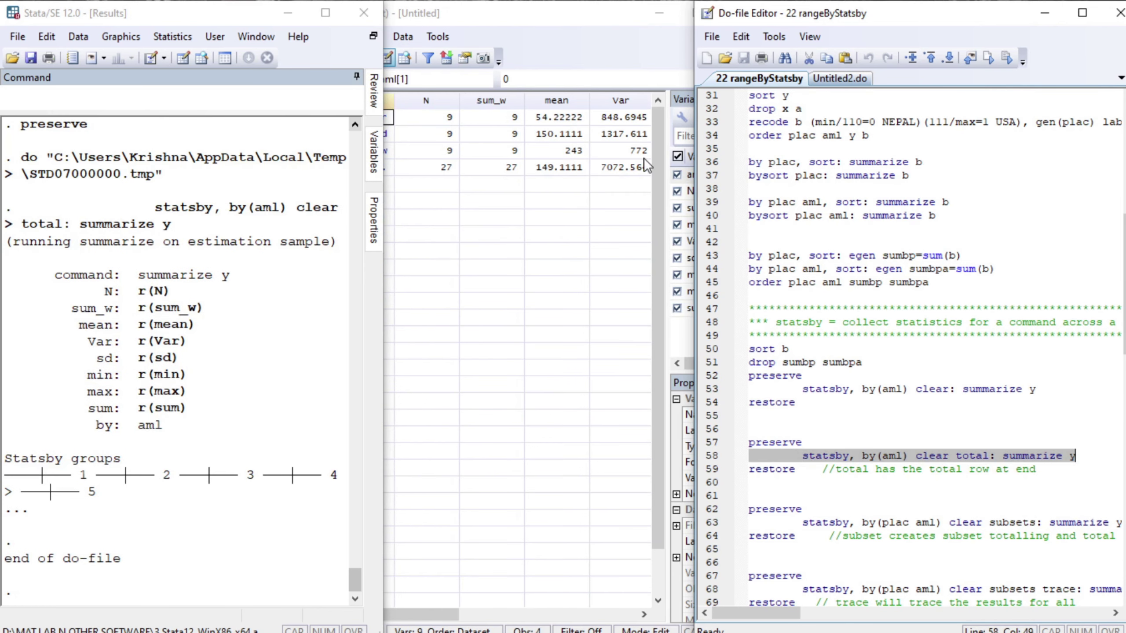
pyautogui.click(468, 187)
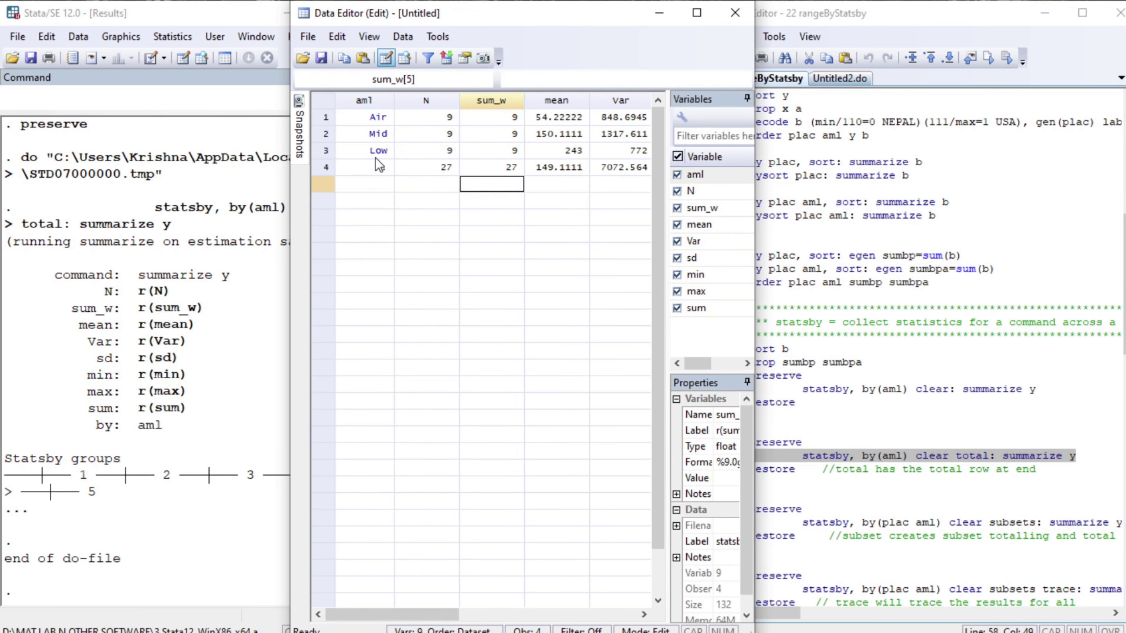
pyautogui.click(376, 169)
pyautogui.press('Right')
pyautogui.press('Up')
pyautogui.press('Down')
pyautogui.press('Right')
pyautogui.press('Up')
pyautogui.press('Up')
pyautogui.press('Up')
pyautogui.press('Down')
pyautogui.press('Down')
pyautogui.press('Down')
pyautogui.press('Up')
pyautogui.press('Up')
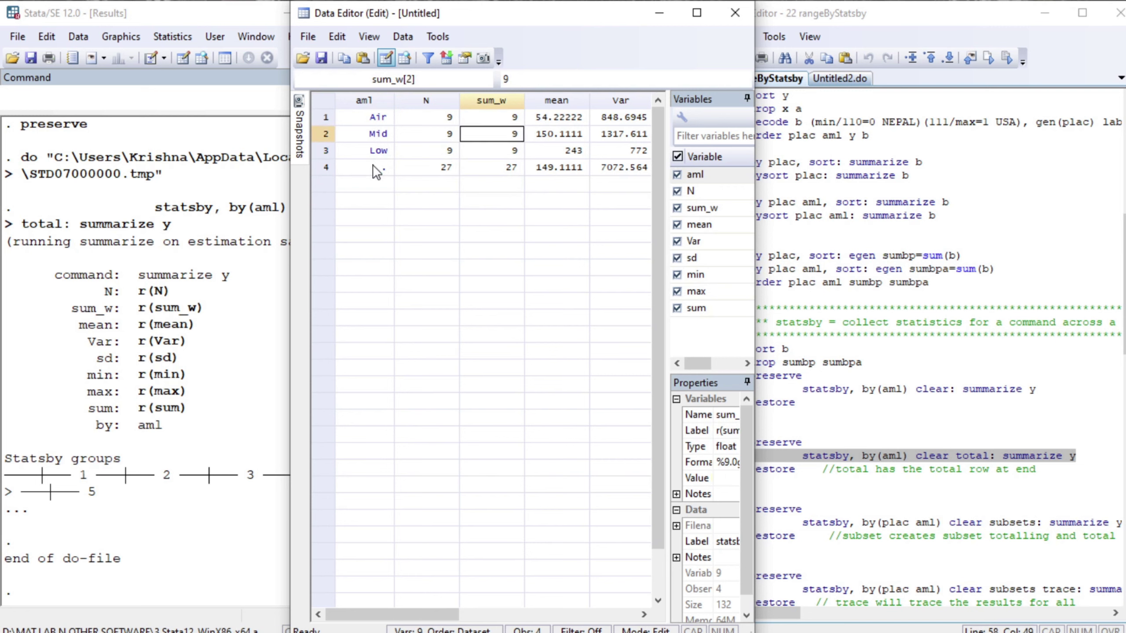
pyautogui.press('Up')
pyautogui.press('Down')
pyautogui.press('Down')
pyautogui.press('Down')
# Step: Check the total row's mean 149.1111 and Var 7072.564, then return to the do-file
pyautogui.press('Right')
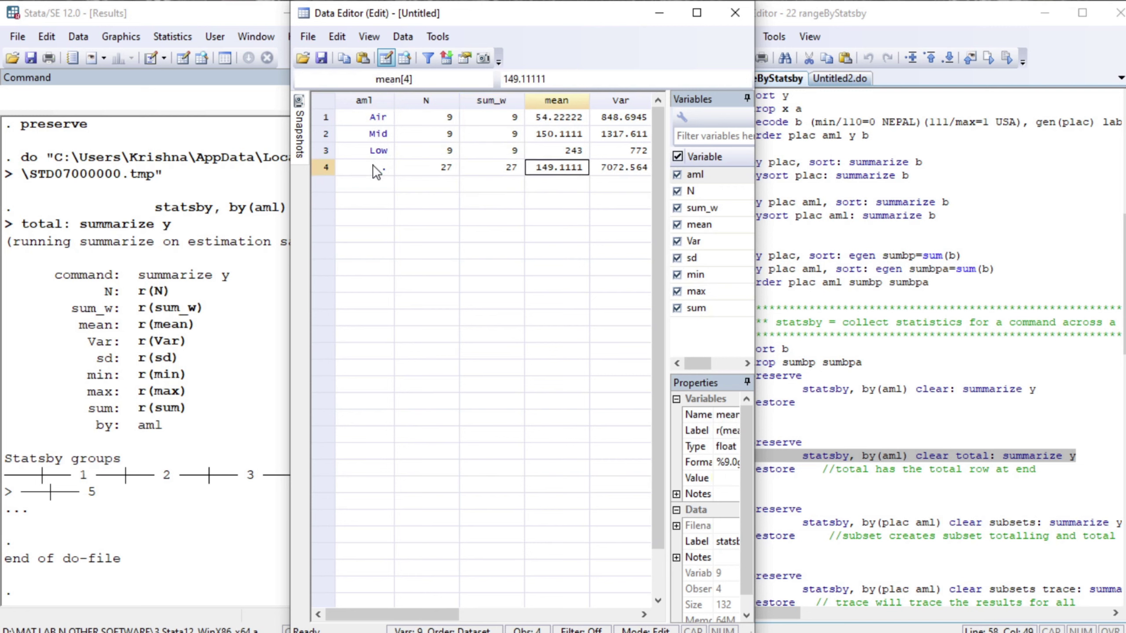
pyautogui.press('Up')
pyautogui.press('Up')
pyautogui.press('Up')
pyautogui.press('Down')
pyautogui.press('Down')
pyautogui.press('Down')
pyautogui.press('Down')
pyautogui.press('Right')
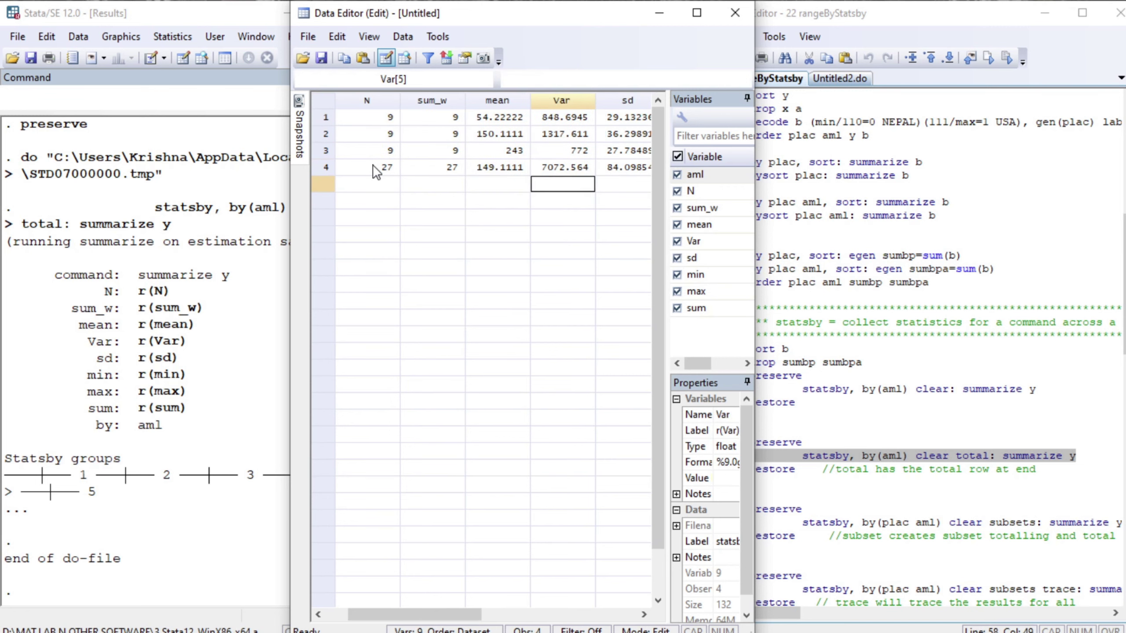
pyautogui.press('Up')
pyautogui.press('Right')
pyautogui.press('Right')
pyautogui.press('Left')
pyautogui.press('Left')
pyautogui.press('Left')
pyautogui.press('Left')
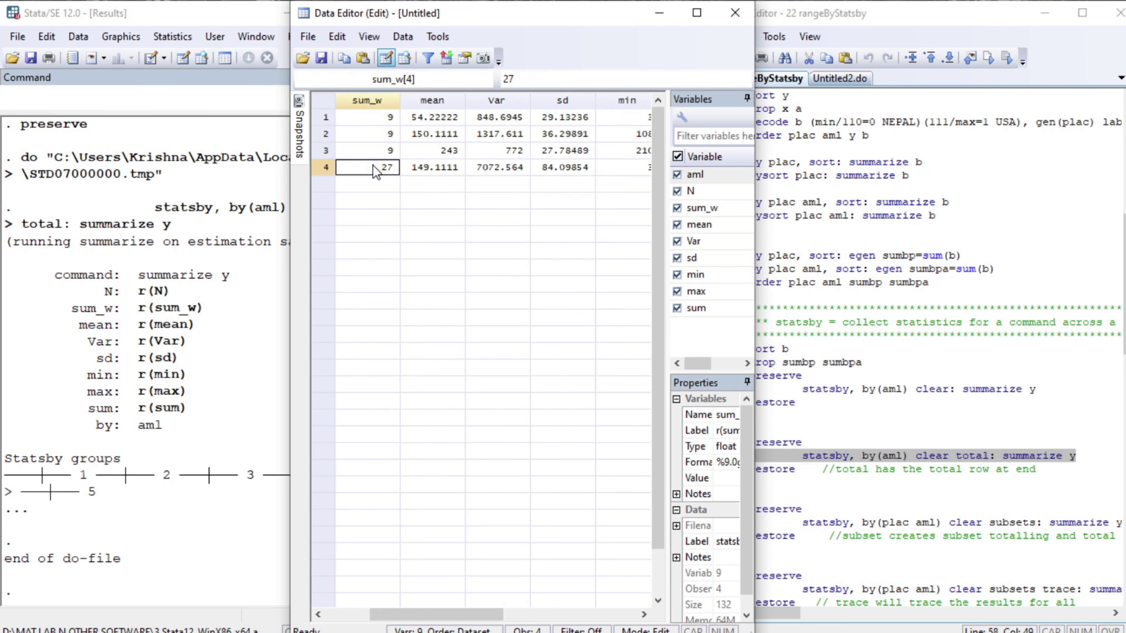
pyautogui.press('Left')
pyautogui.press('Left')
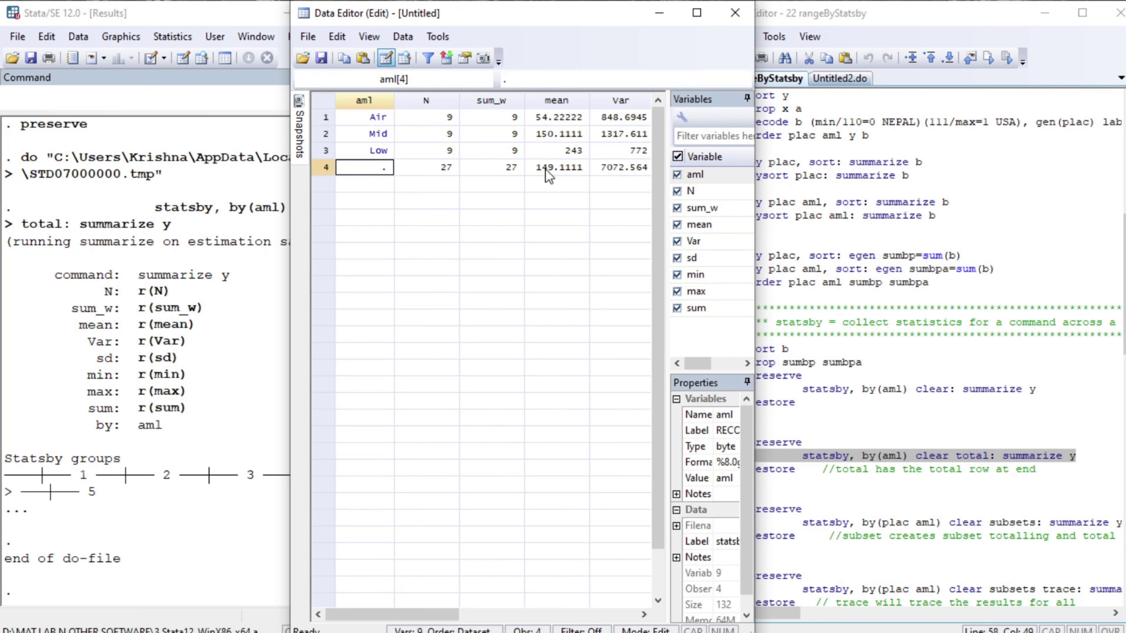
pyautogui.click(784, 471)
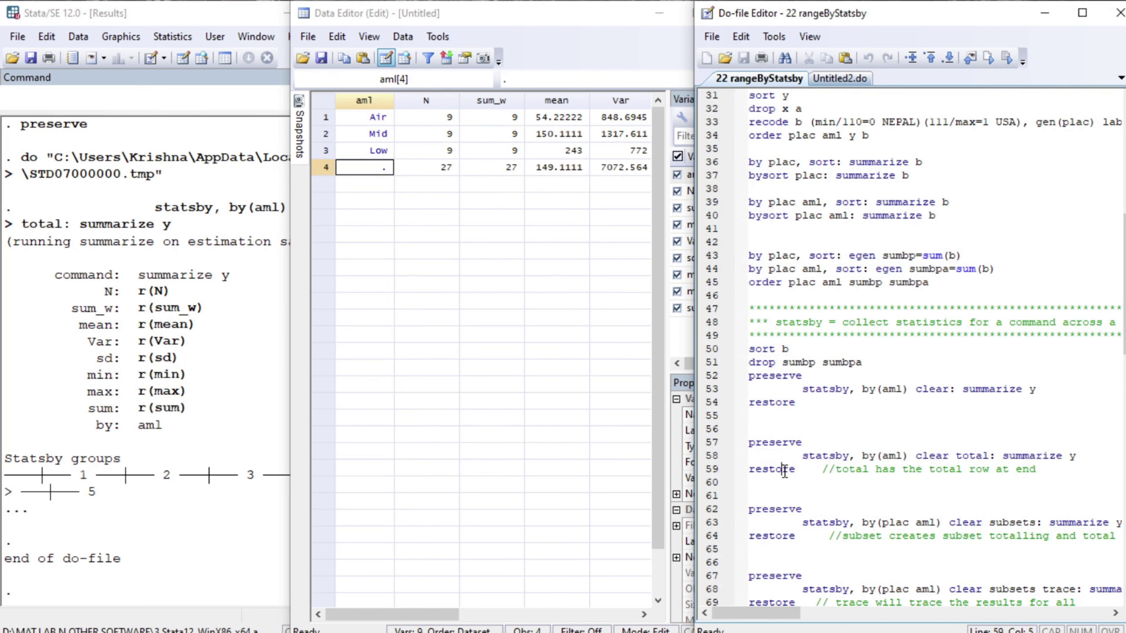
# Step: Restore the original 27-observation data and preserve it again
pyautogui.click(164, 94)
pyautogui.write('re')
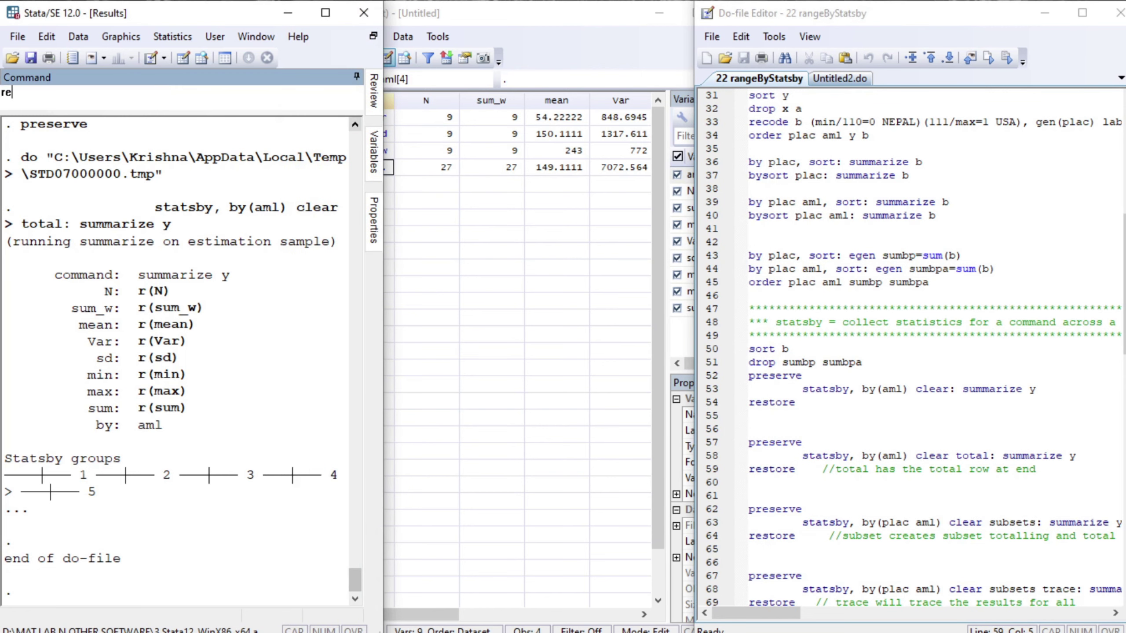
pyautogui.write('store')
pyautogui.press('Return')
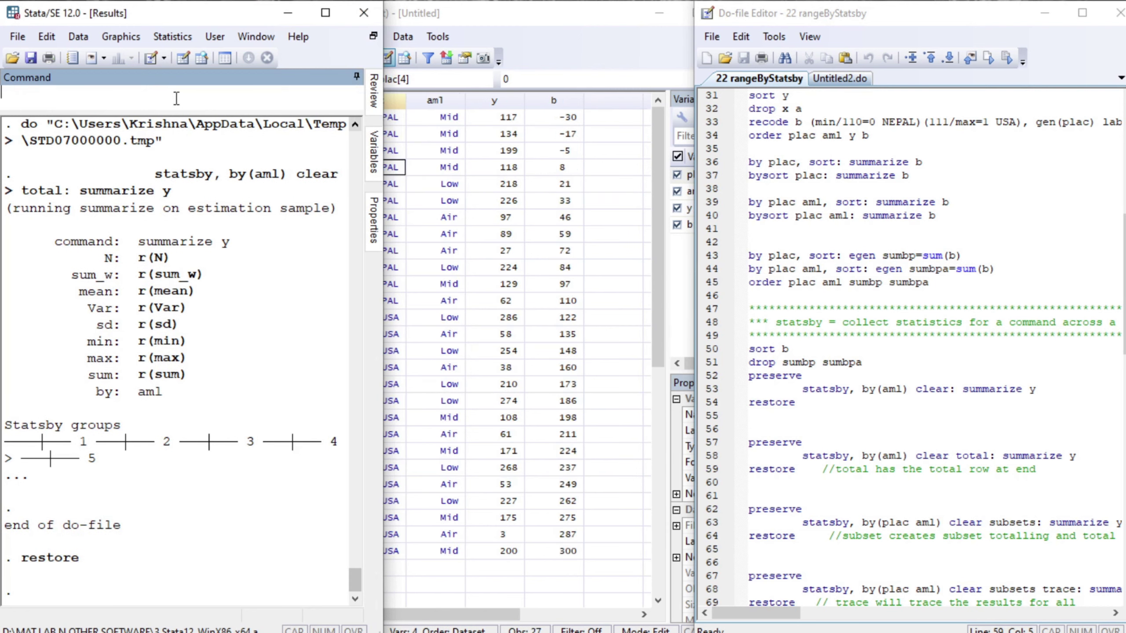
pyautogui.write('preserve')
pyautogui.press('Return')
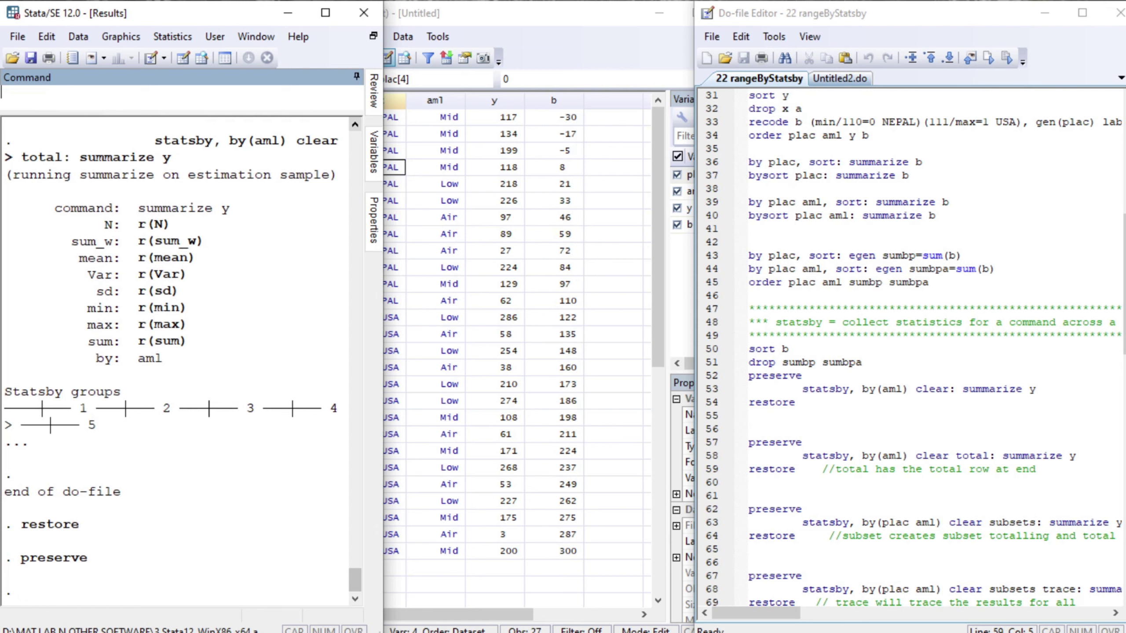
# Step: Select the subsets statsby command on line 63 of the do-file
pyautogui.click(765, 496)
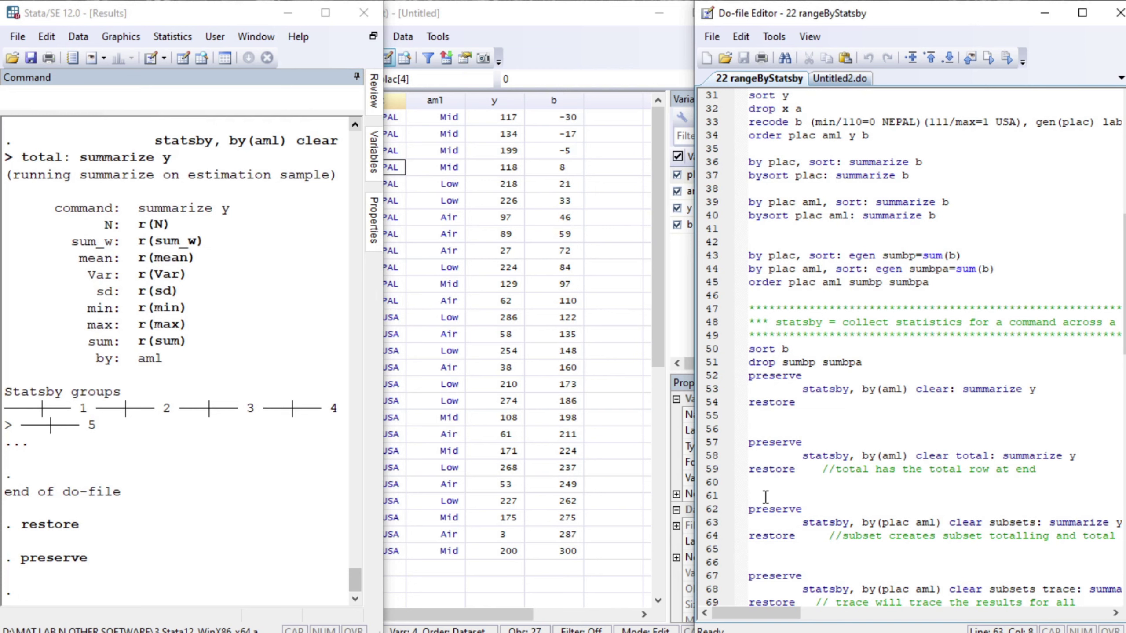
pyautogui.hotkey('shift', 'Right')
pyautogui.hotkey('shift', 'Right')
pyautogui.click(895, 524)
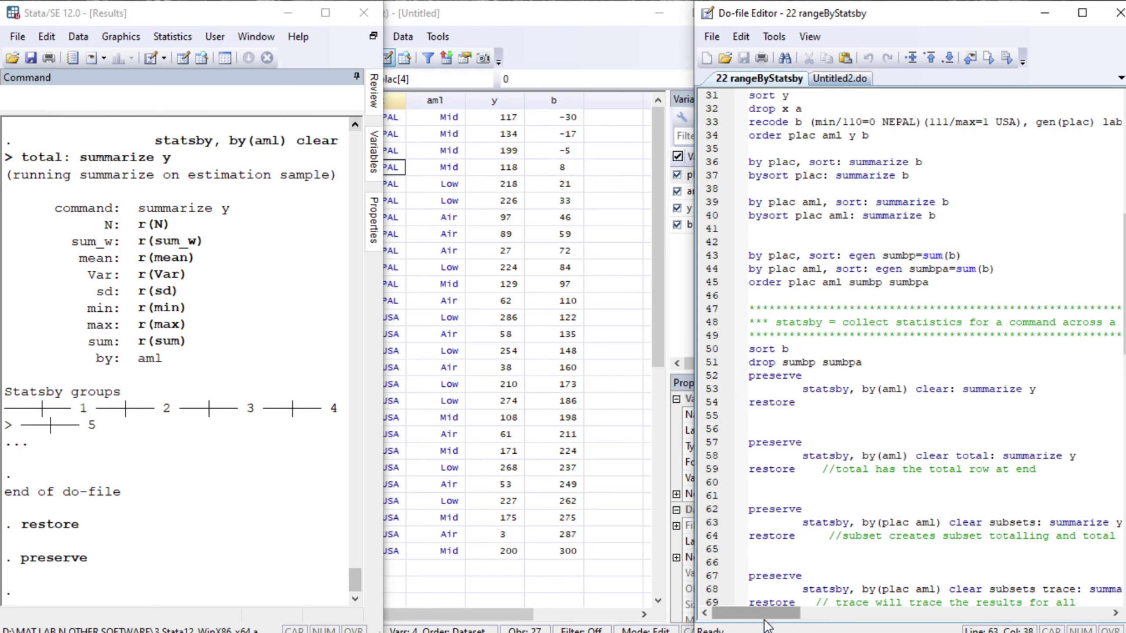
pyautogui.moveTo(771, 622)
pyautogui.mouseDown()
pyautogui.moveTo(781, 622)
pyautogui.moveTo(769, 623)
pyautogui.mouseUp()
pyautogui.click(797, 522)
pyautogui.hotkey('shift', 'End')
# Step: Run the subsets statsby and inspect NEPAL's aml group rows in the results
pyautogui.hotkey('ctrl', 'd')
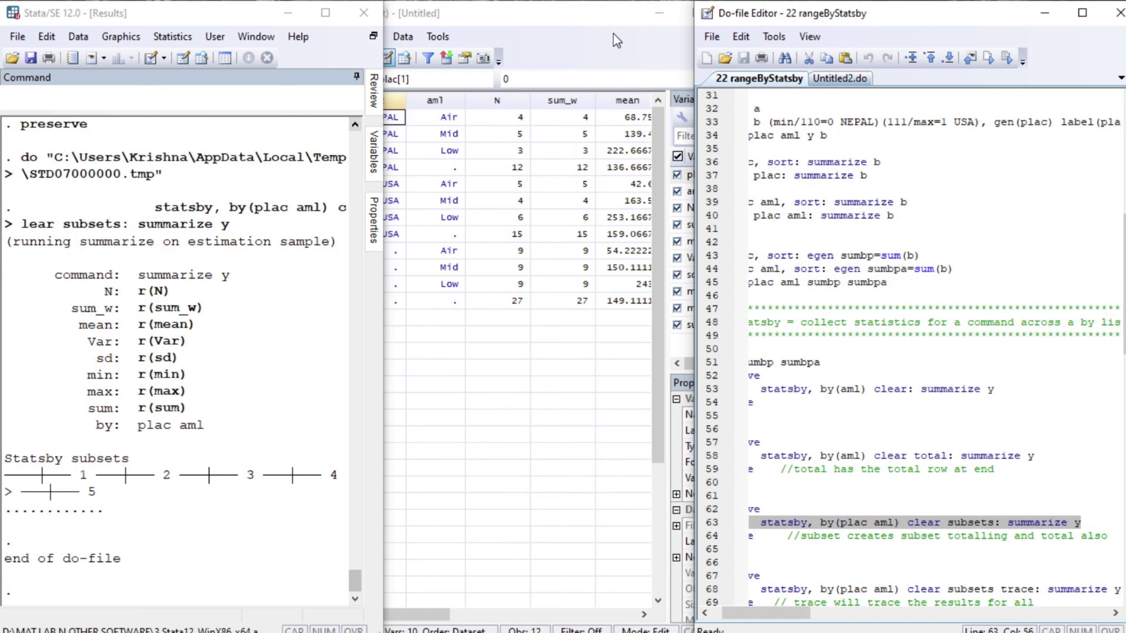
pyautogui.click(580, 41)
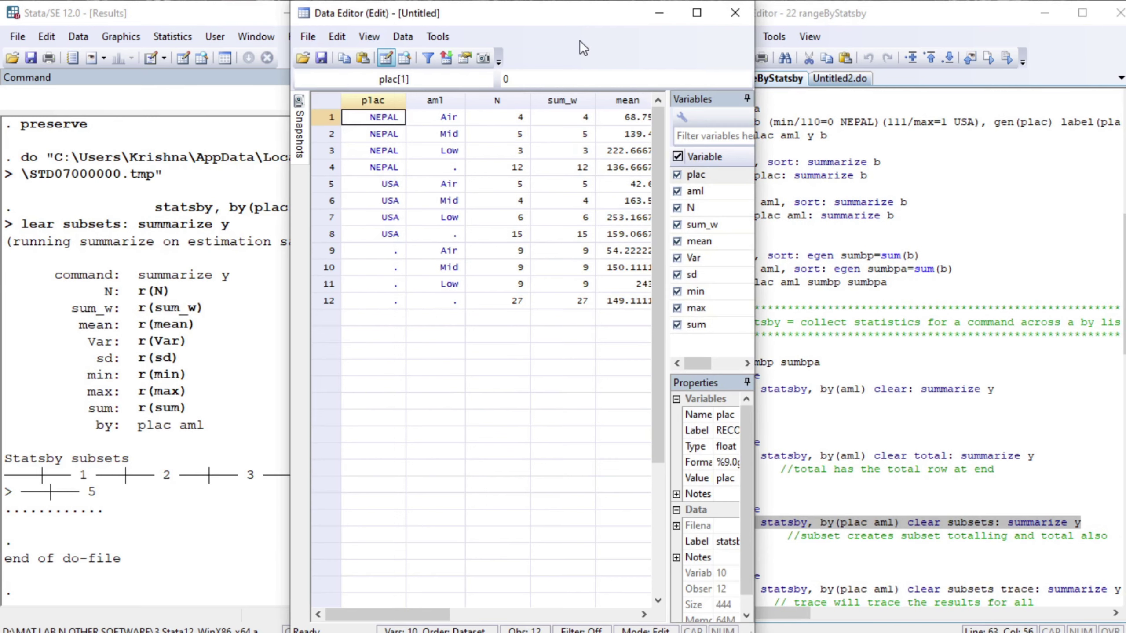
pyautogui.click(448, 118)
pyautogui.click(451, 134)
pyautogui.click(453, 151)
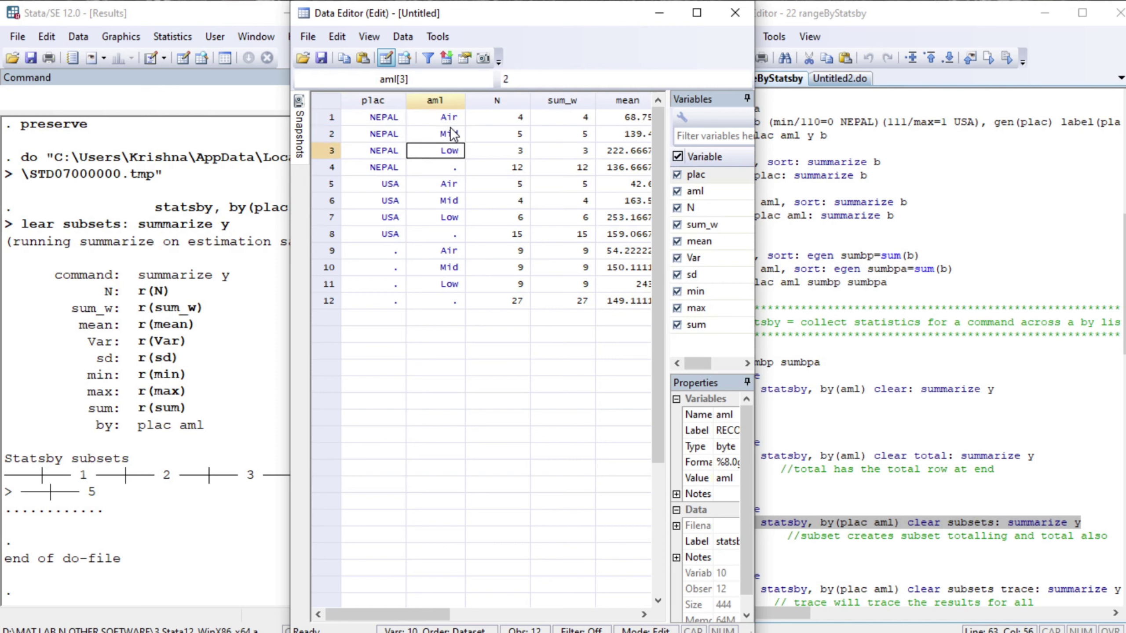
pyautogui.click(389, 192)
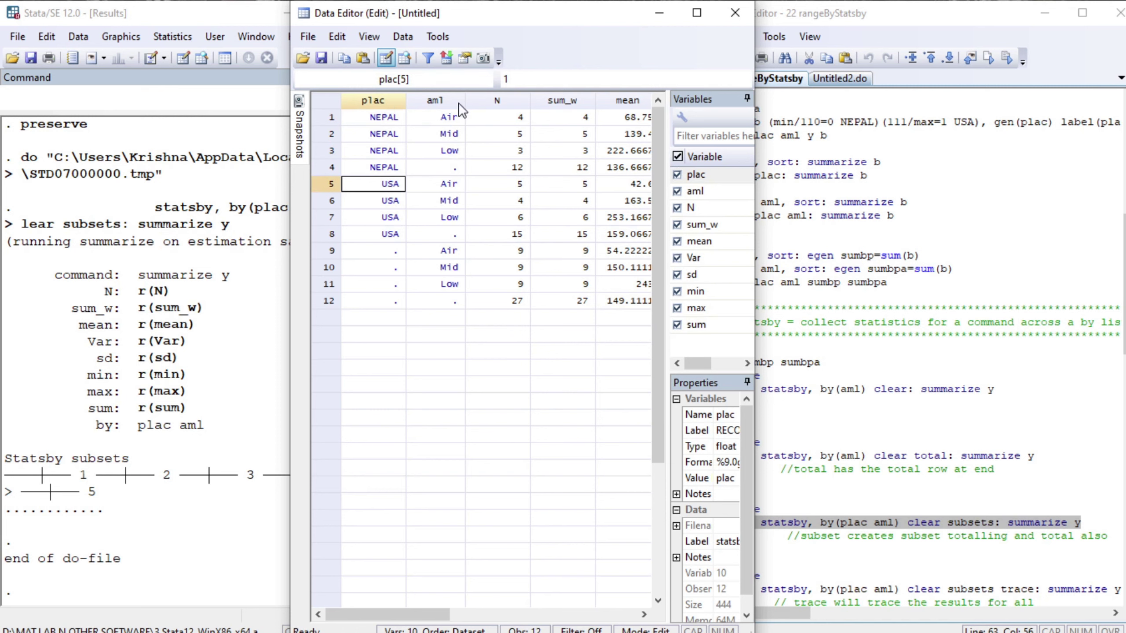
# Step: Check the NEPAL and USA subtotals, place-combined rows, and the grand total row
pyautogui.click(390, 169)
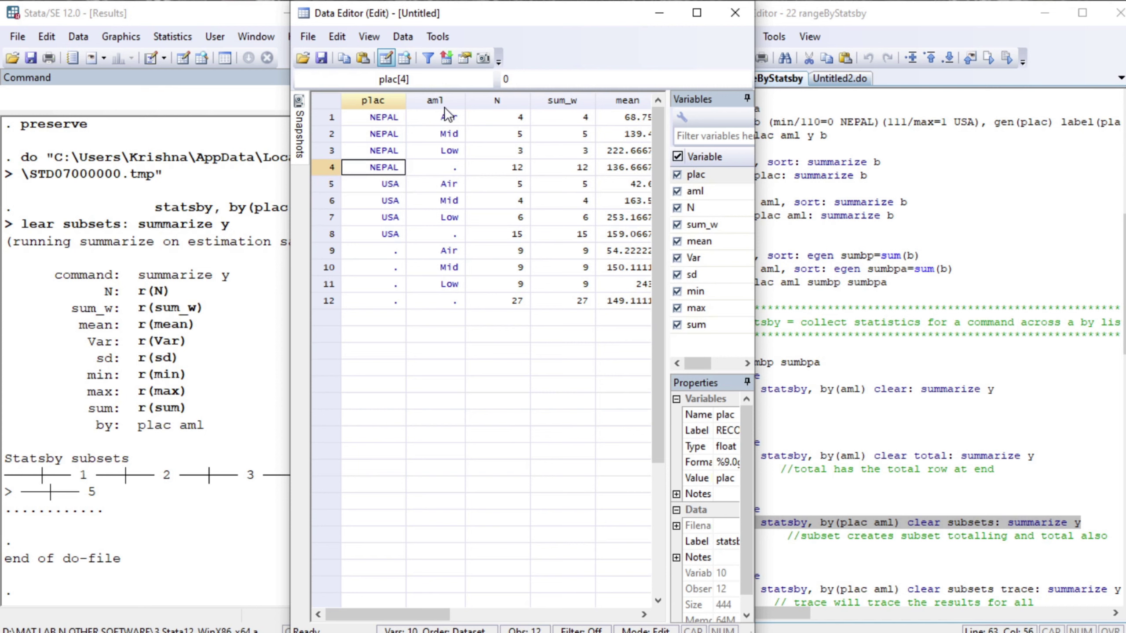
pyautogui.click(389, 238)
pyautogui.click(394, 249)
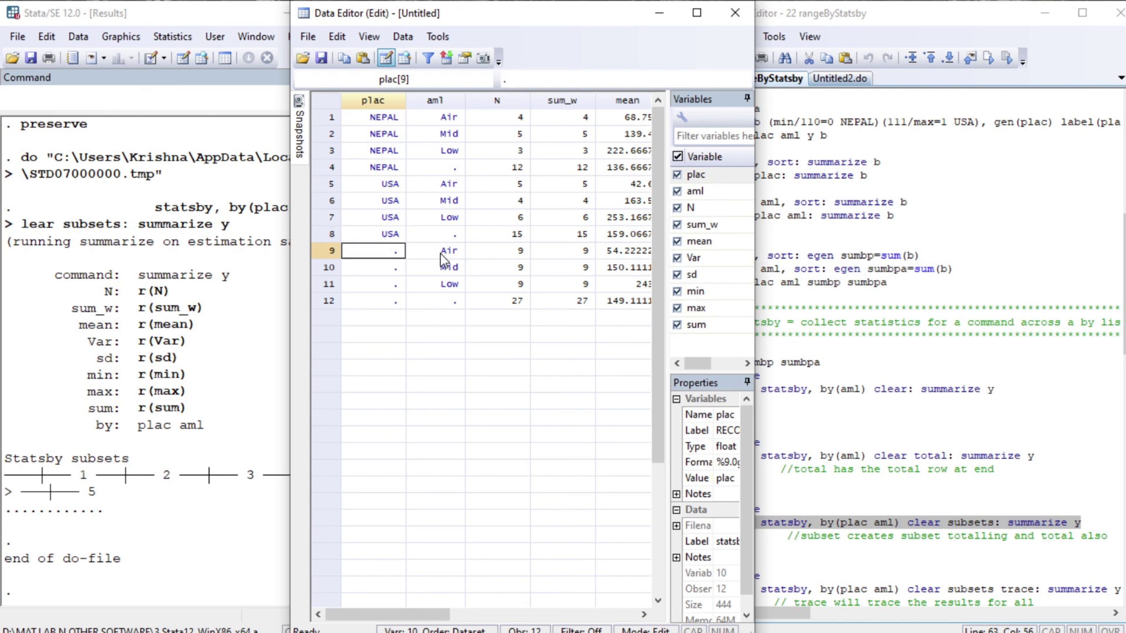
pyautogui.click(392, 272)
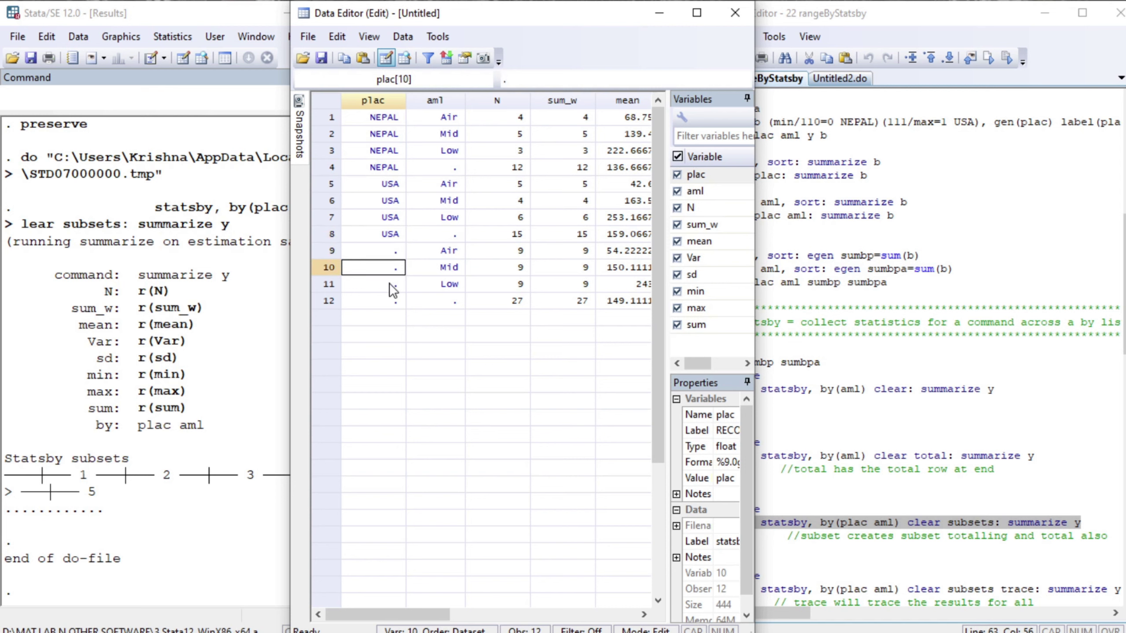
pyautogui.click(389, 283)
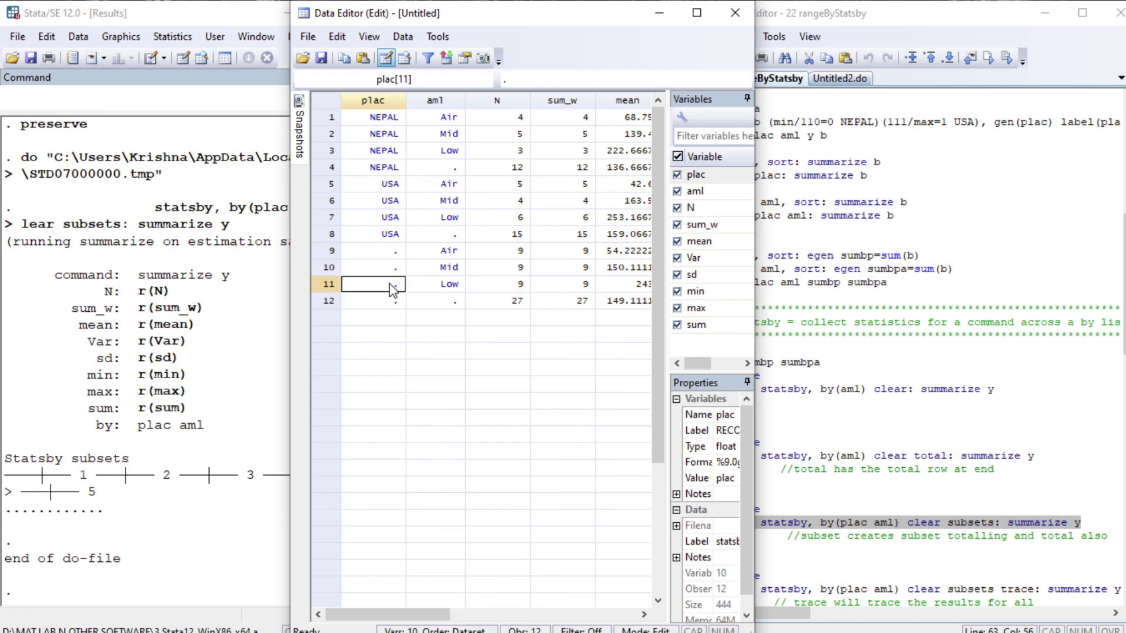
pyautogui.click(444, 305)
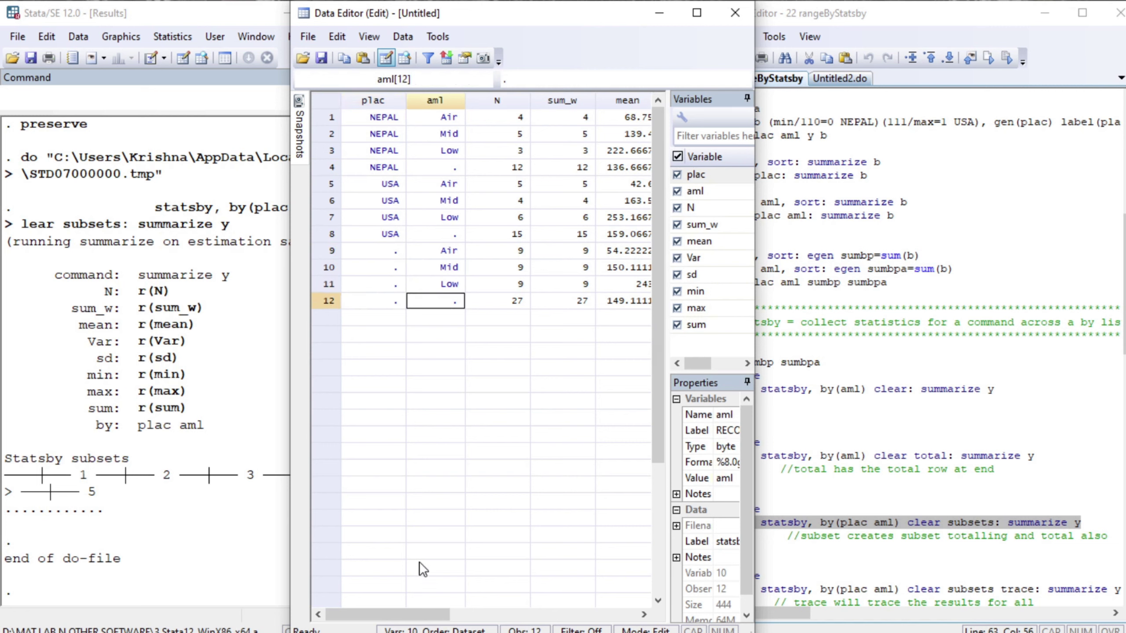
pyautogui.moveTo(424, 615)
pyautogui.mouseDown()
pyautogui.moveTo(597, 618)
pyautogui.moveTo(424, 614)
pyautogui.mouseUp()
pyautogui.click(778, 551)
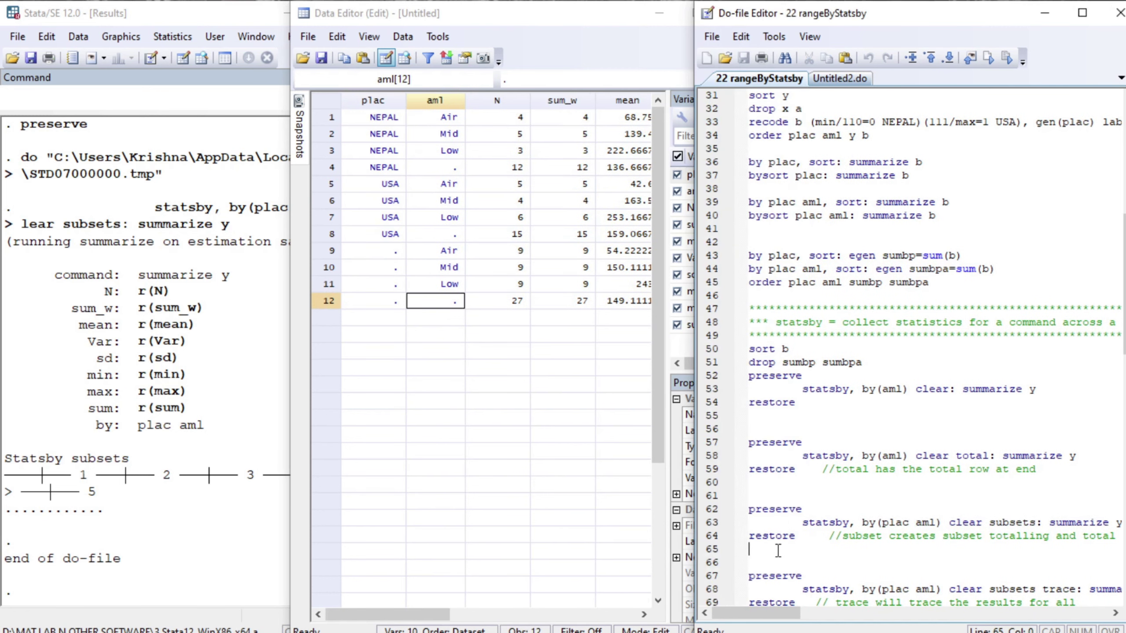
# Step: Restore the original 27-observation dataset with 'restore'
pyautogui.click(128, 108)
pyautogui.write('restore')
pyautogui.press('Return')
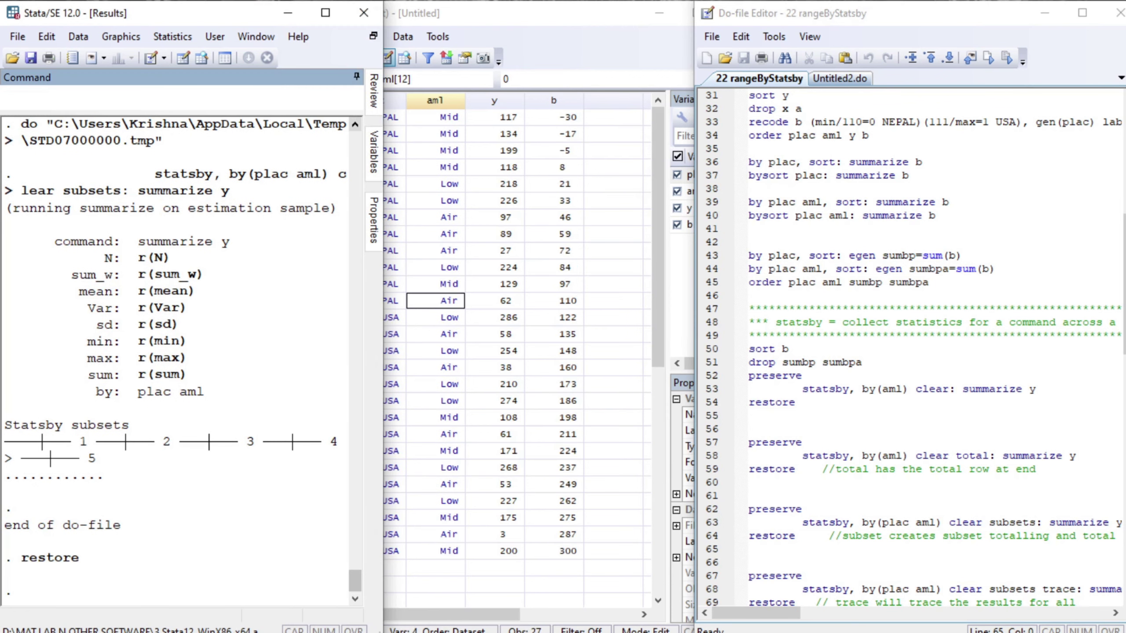
# Step: Run the subsets statsby with trace from line 68 of the do-file
pyautogui.click(796, 536)
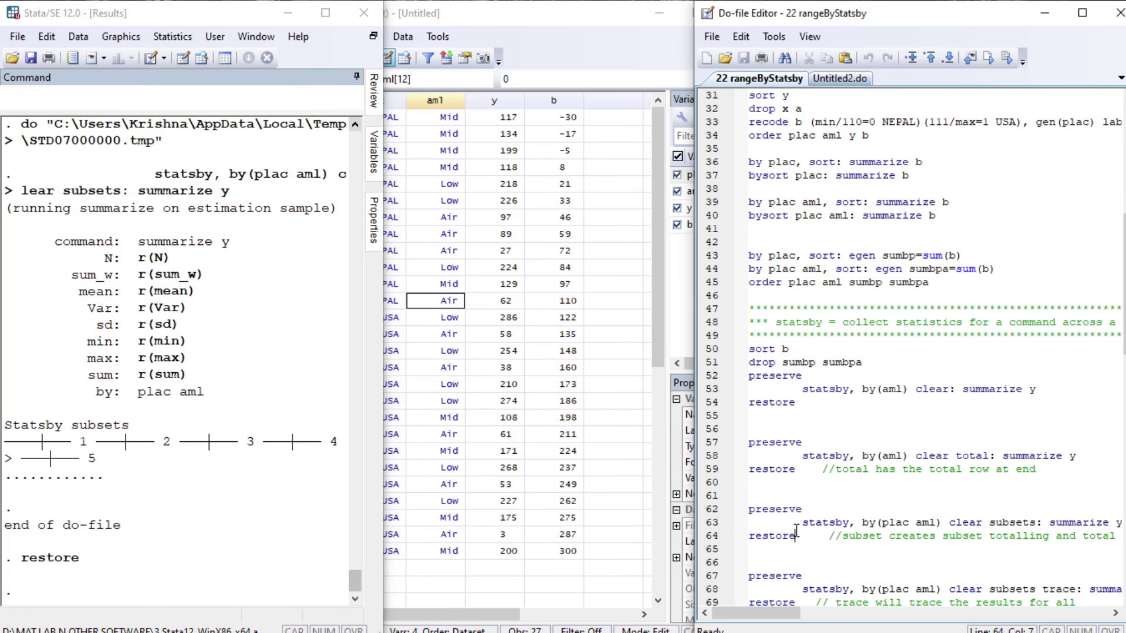
pyautogui.press('Down')
pyautogui.press('Down')
pyautogui.press('Down')
pyautogui.press('Down')
pyautogui.press('Down')
pyautogui.press('Down')
pyautogui.press('Down')
pyautogui.press('Down')
pyautogui.press('Down')
pyautogui.press('Down')
pyautogui.press('Down')
pyautogui.press('Down')
pyautogui.press('Down')
pyautogui.press('Down')
pyautogui.press('Down')
pyautogui.press('Down')
pyautogui.press('Down')
pyautogui.press('Down')
pyautogui.press('Down')
pyautogui.press('Down')
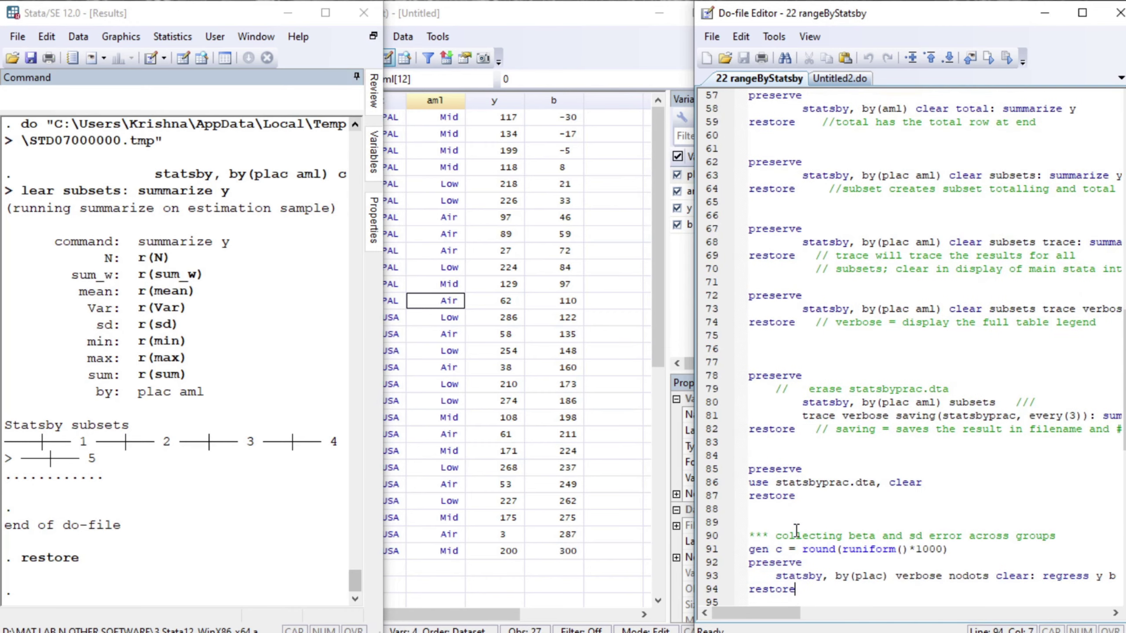
pyautogui.press('Up')
pyautogui.press('Up')
pyautogui.press('Up')
pyautogui.press('Up')
pyautogui.press('Up')
pyautogui.press('Up')
pyautogui.press('Up')
pyautogui.press('Up')
pyautogui.press('Up')
pyautogui.press('Up')
pyautogui.press('Up')
pyautogui.press('Up')
pyautogui.press('Up')
pyautogui.press('Up')
pyautogui.press('Up')
pyautogui.press('Up')
pyautogui.press('Up')
pyautogui.press('Up')
pyautogui.press('Up')
pyautogui.press('Up')
pyautogui.hotkey('shift', 'End')
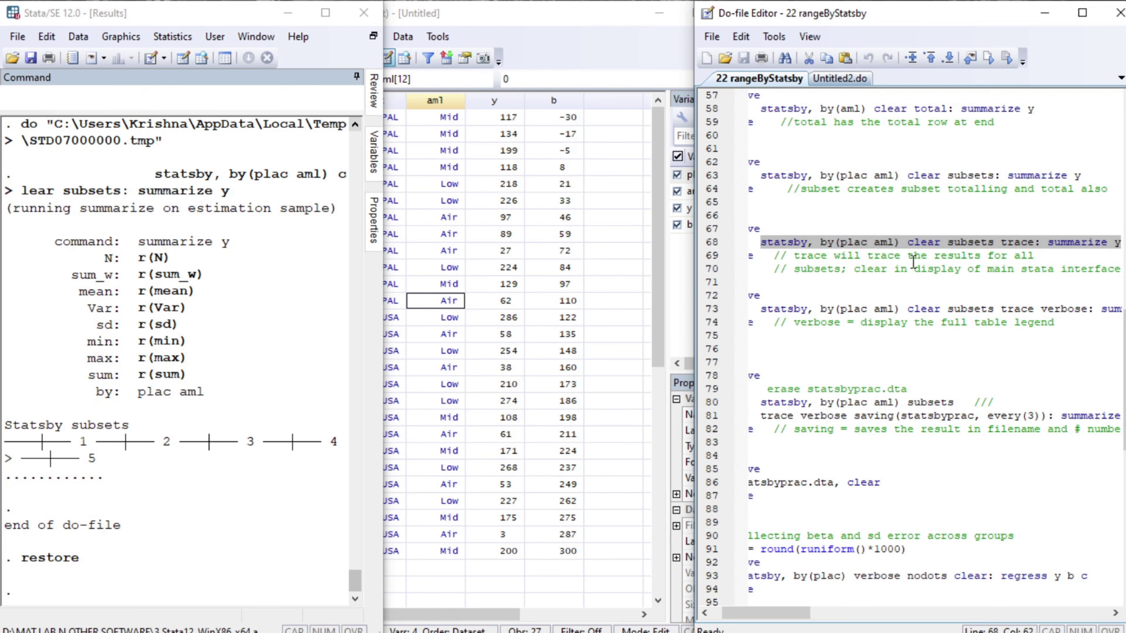
pyautogui.hotkey('ctrl', 'd')
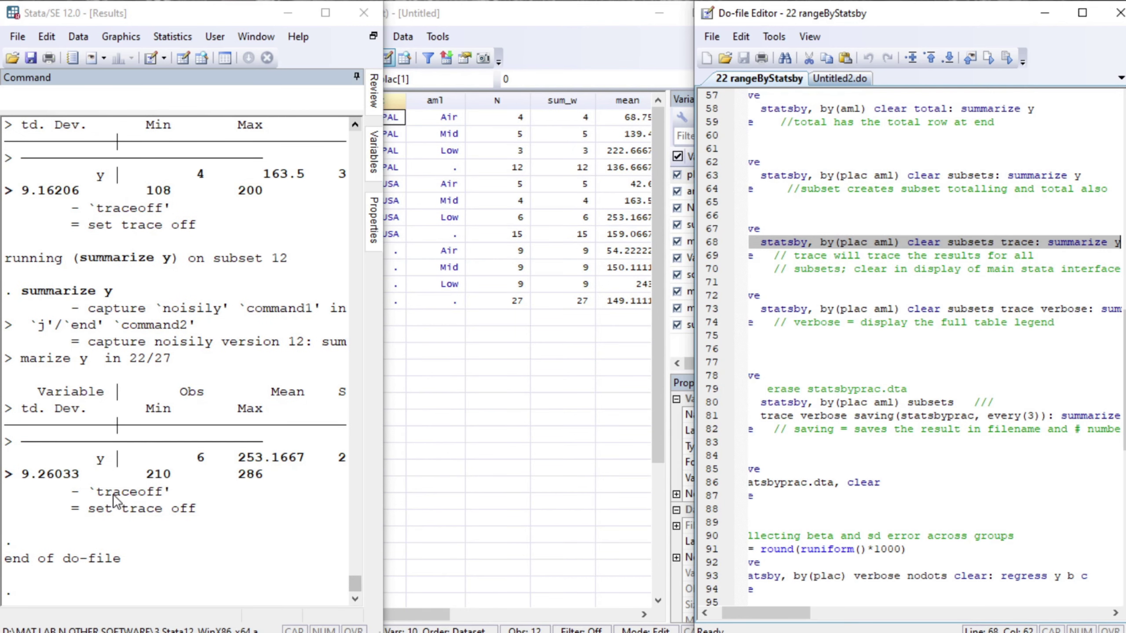
# Step: Inspect the traced table's NEPAL and USA subtotals and place-combined rows across the N to min columns
pyautogui.click(539, 71)
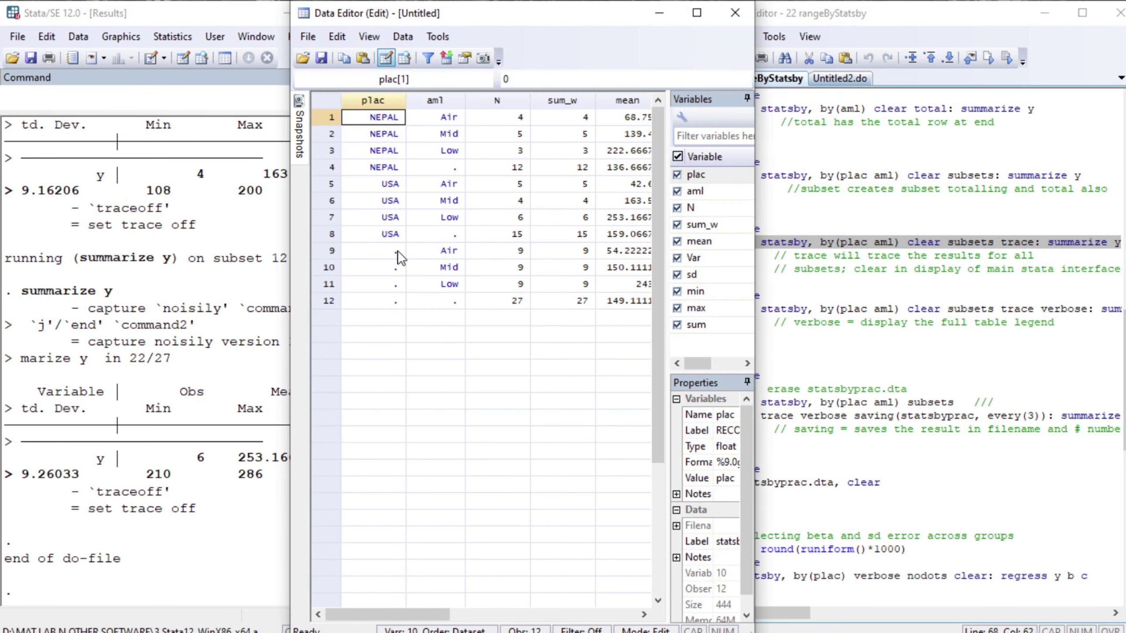
pyautogui.click(385, 173)
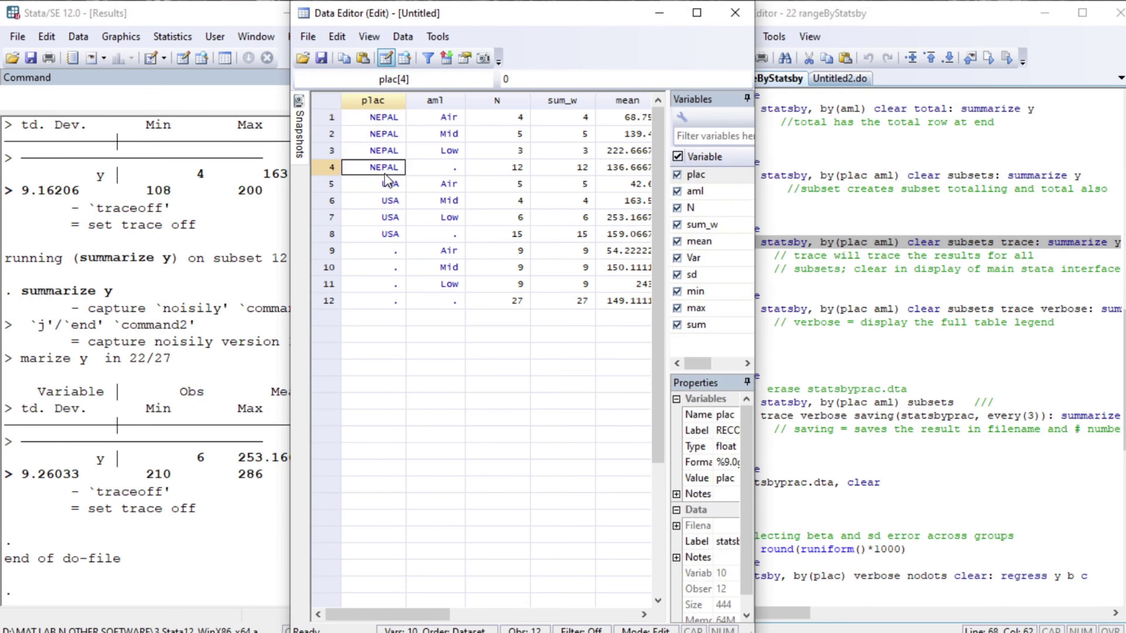
pyautogui.click(387, 240)
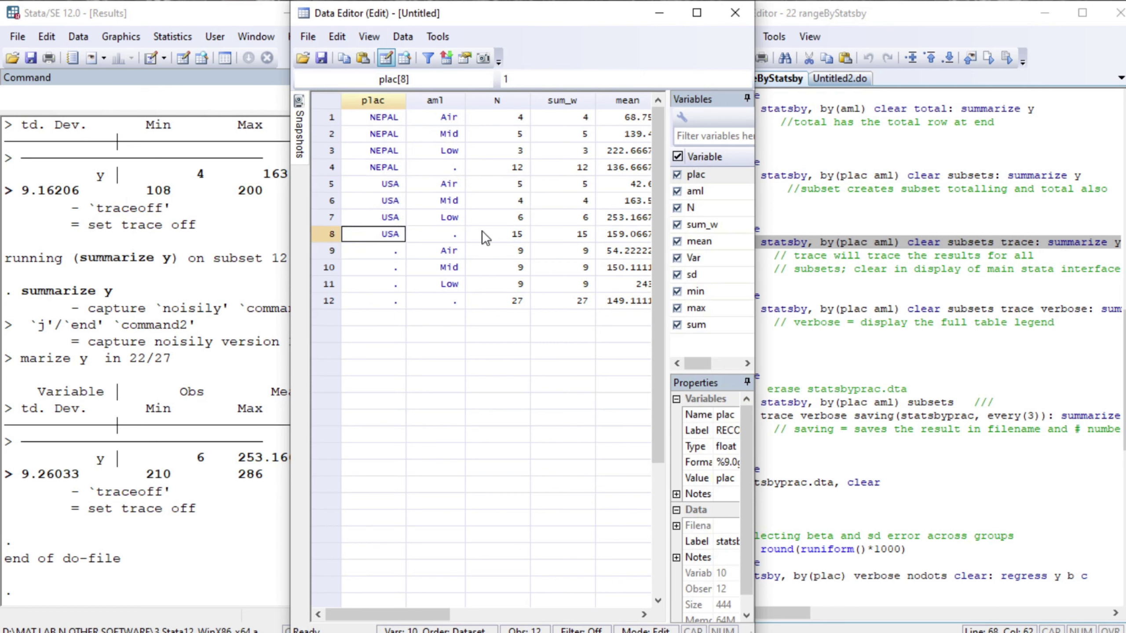
pyautogui.click(398, 255)
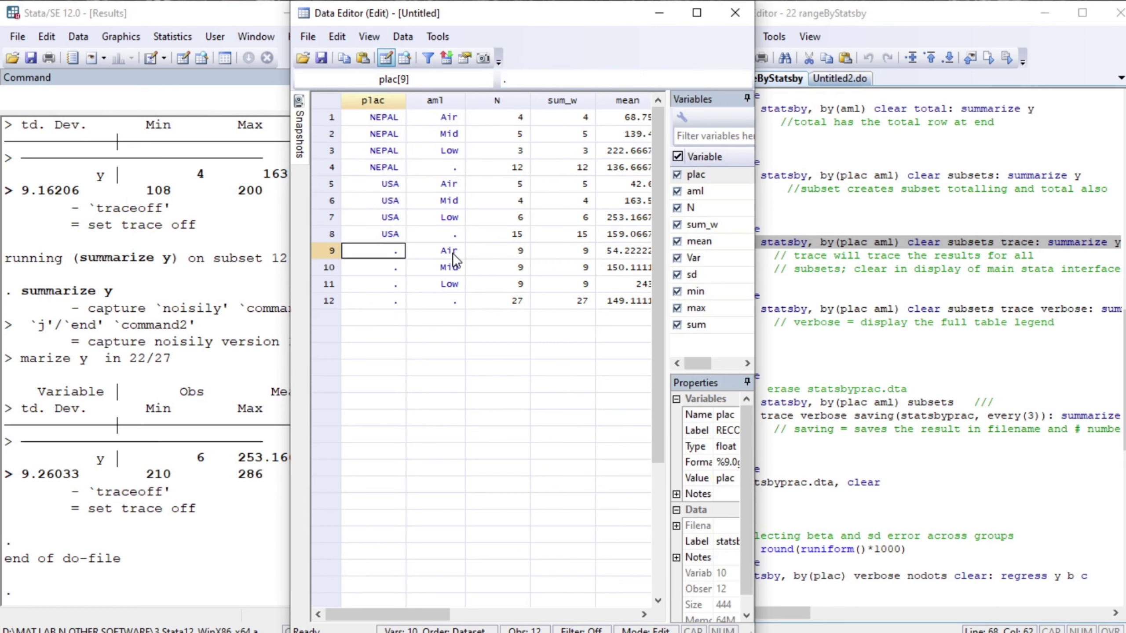
pyautogui.click(391, 274)
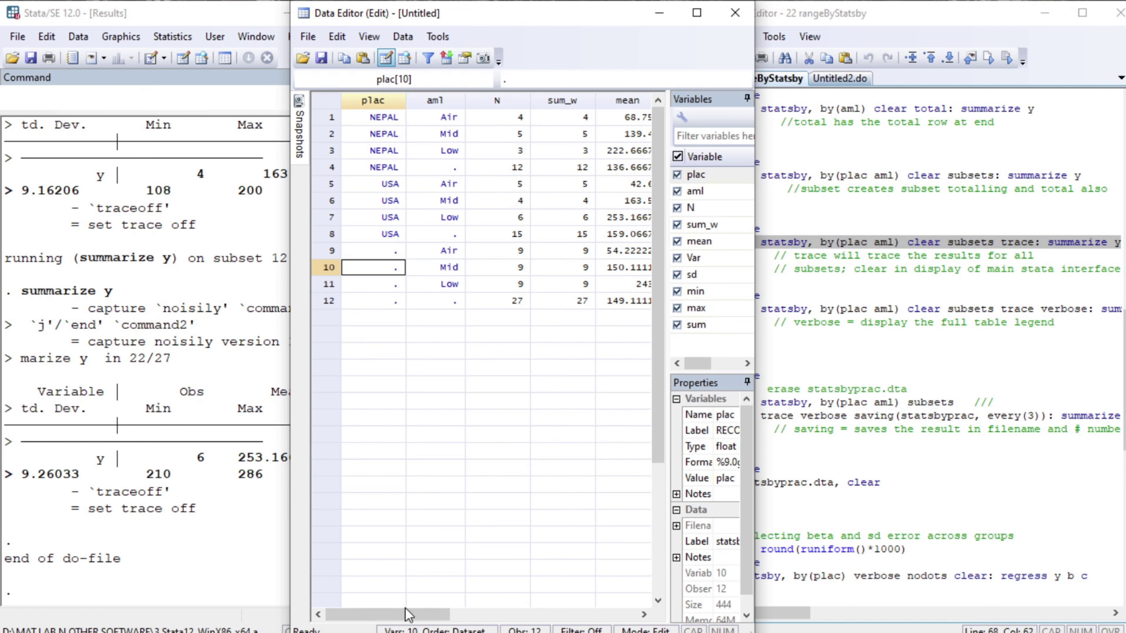
pyautogui.moveTo(415, 616); pyautogui.dragTo(478, 620)
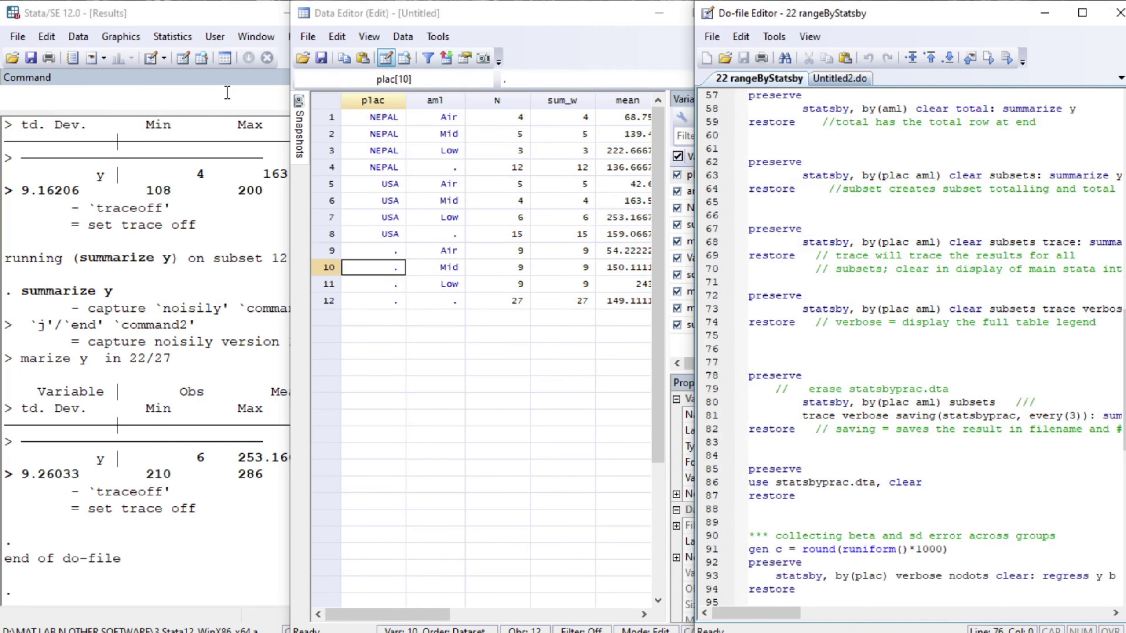
pyautogui.click(228, 93)
# Step: Run the verbose trace statsby on line 73 and view its collapsed results
pyautogui.write('t')
pyautogui.press('BackSpace')
pyautogui.write('restore')
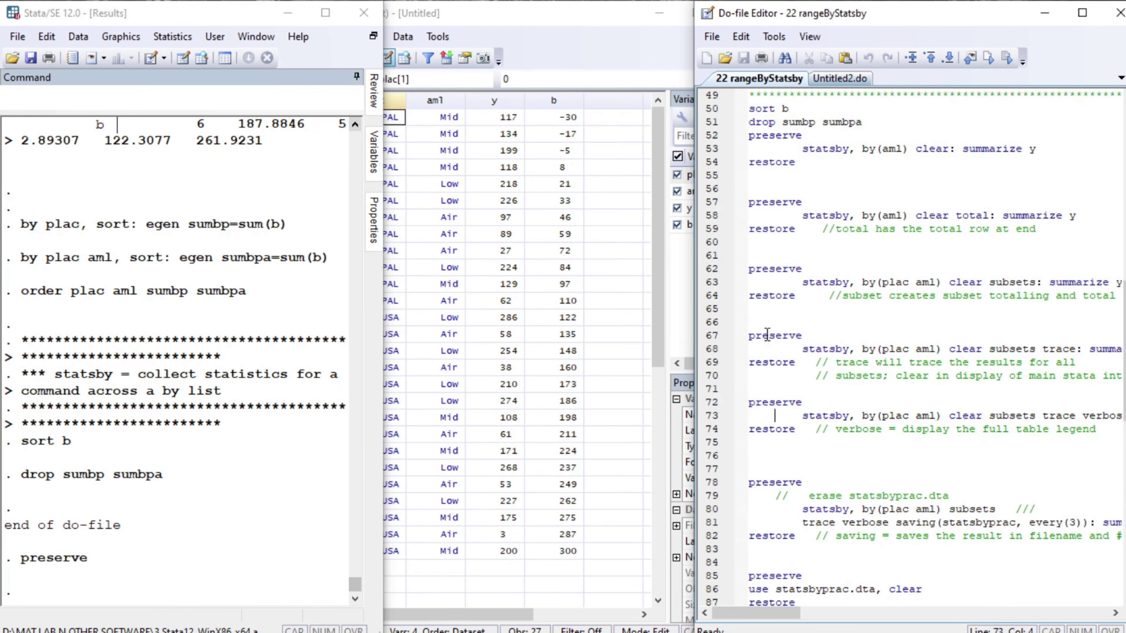
pyautogui.press('Right')
pyautogui.press('Right')
pyautogui.moveTo(777, 620); pyautogui.dragTo(790, 623)
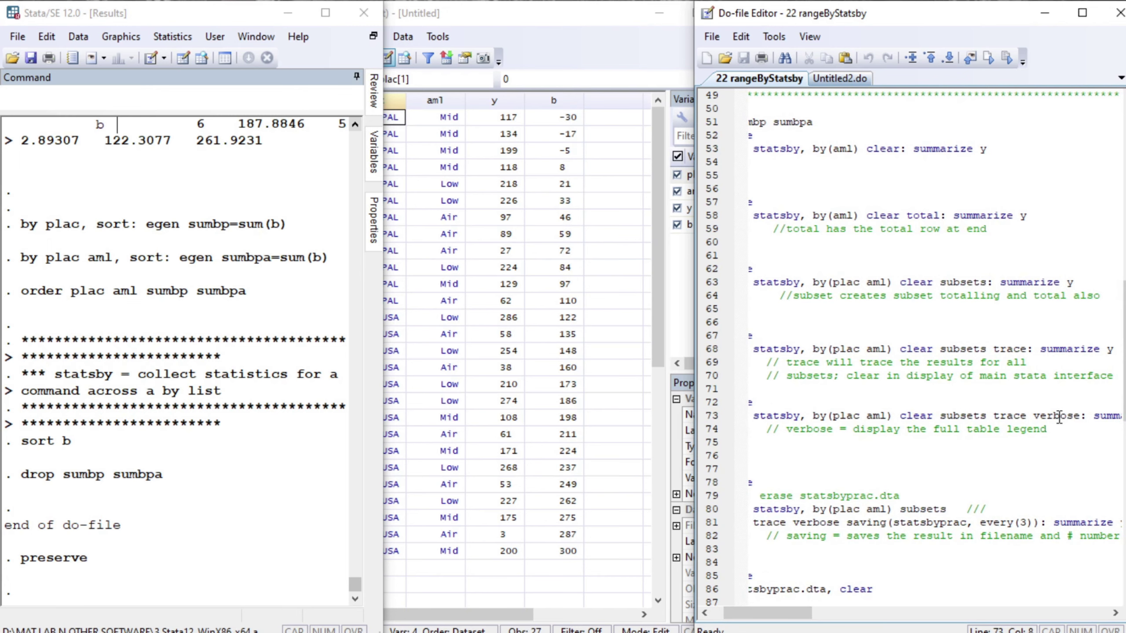
pyautogui.hotkey('shift', 'End')
pyautogui.hotkey('ctrl', 'd')
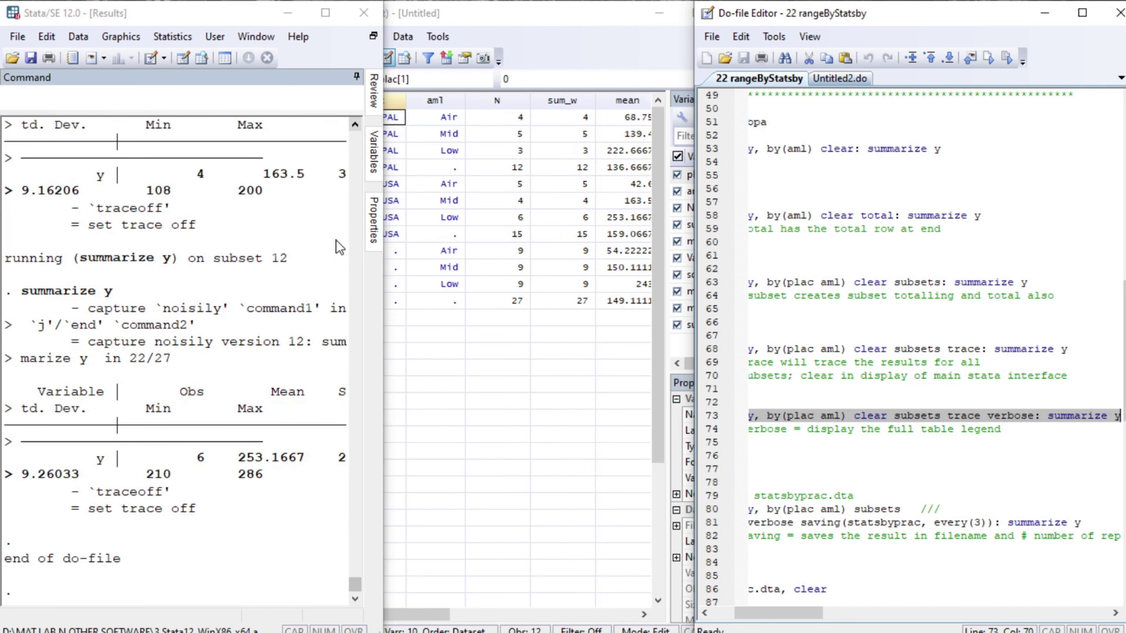
pyautogui.click(287, 234)
pyautogui.click(535, 38)
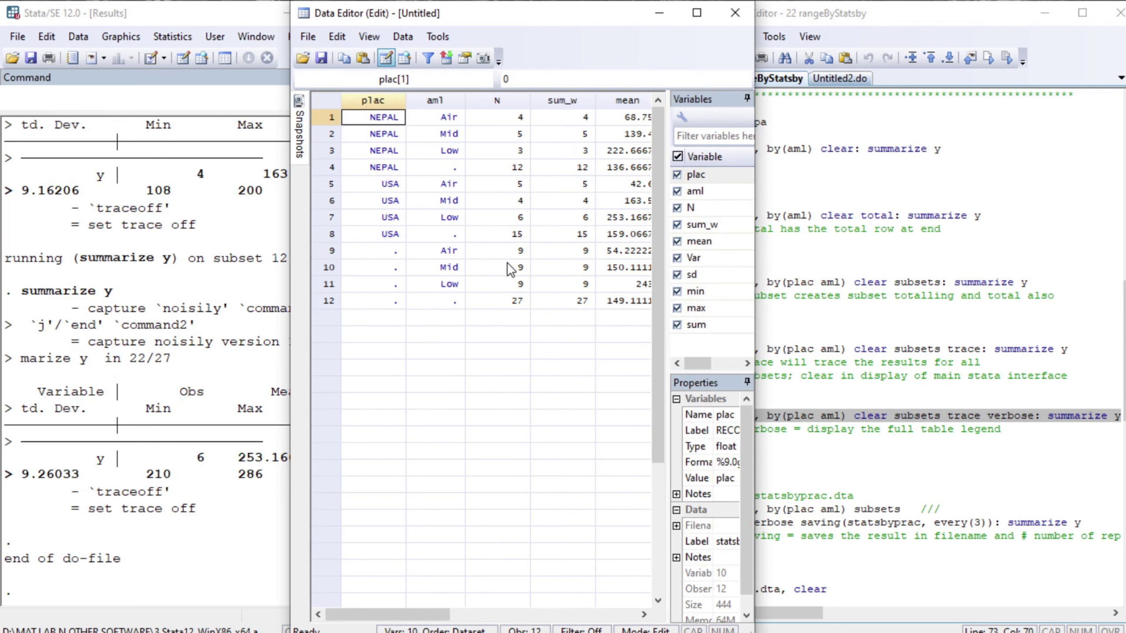
pyautogui.click(780, 450)
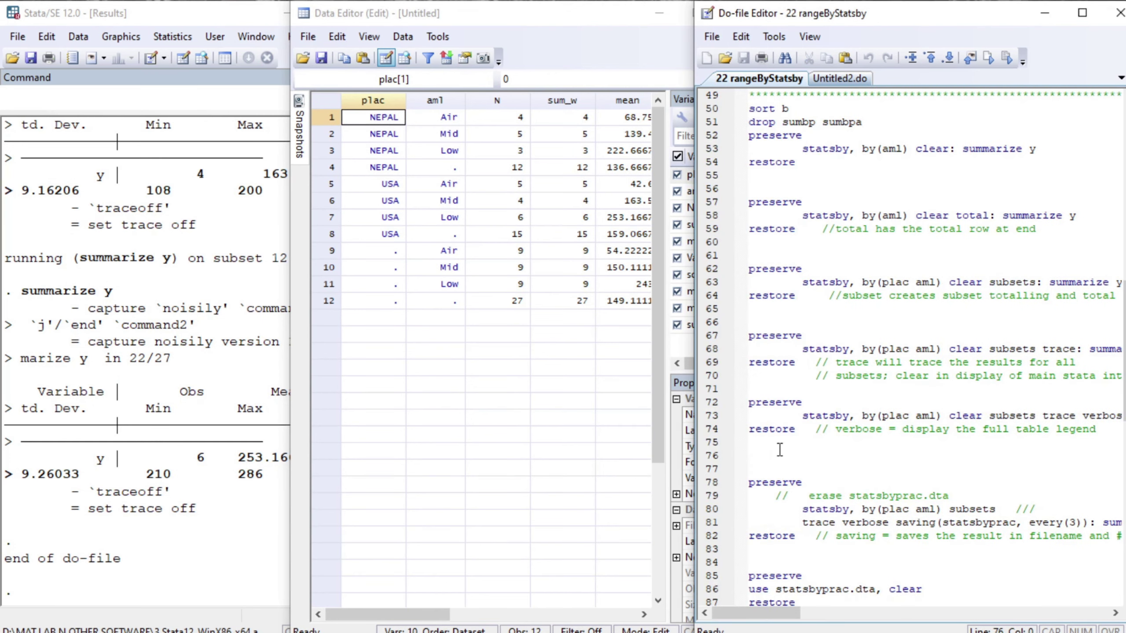
# Step: Restore the original 27-observation data and preserve it again
pyautogui.click(188, 99)
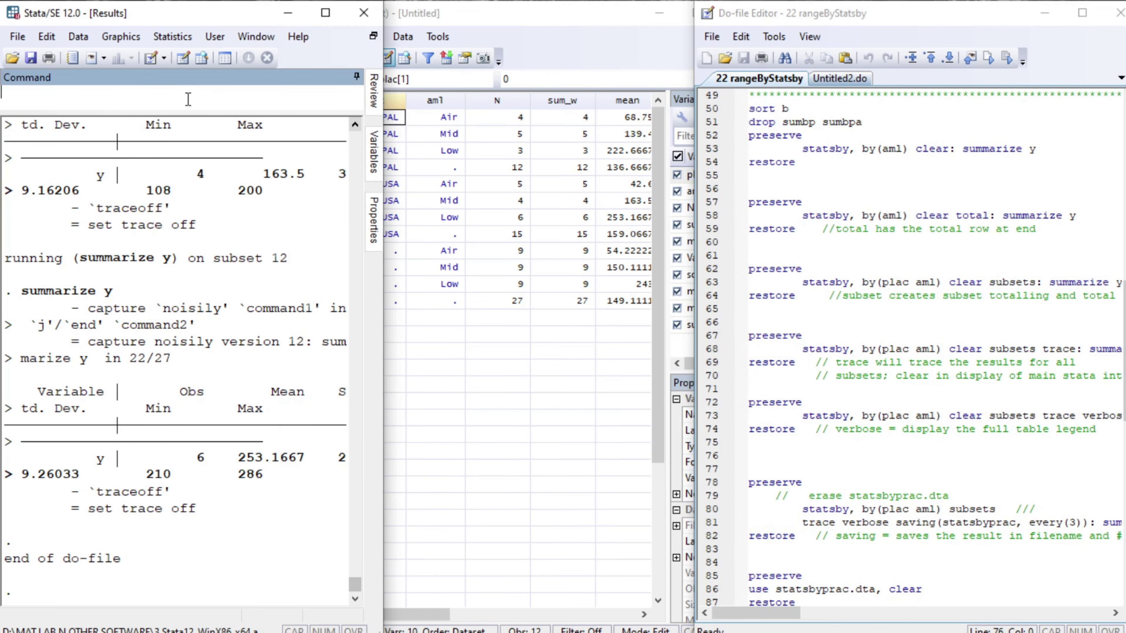
pyautogui.write('restore')
pyautogui.press('Return')
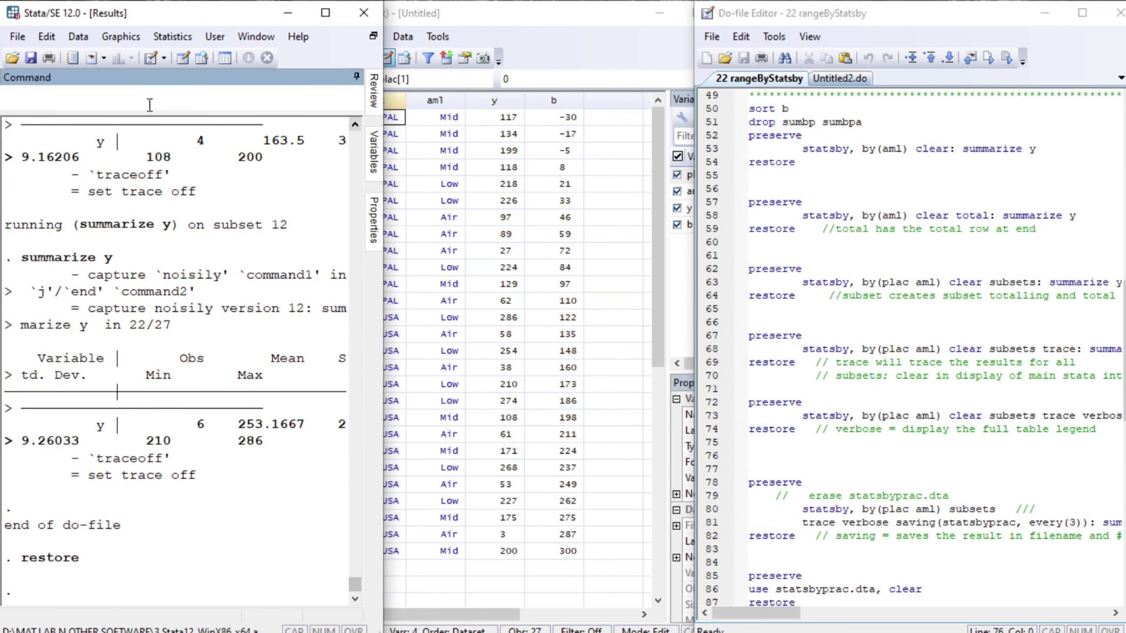
pyautogui.write('preserve')
pyautogui.press('Return')
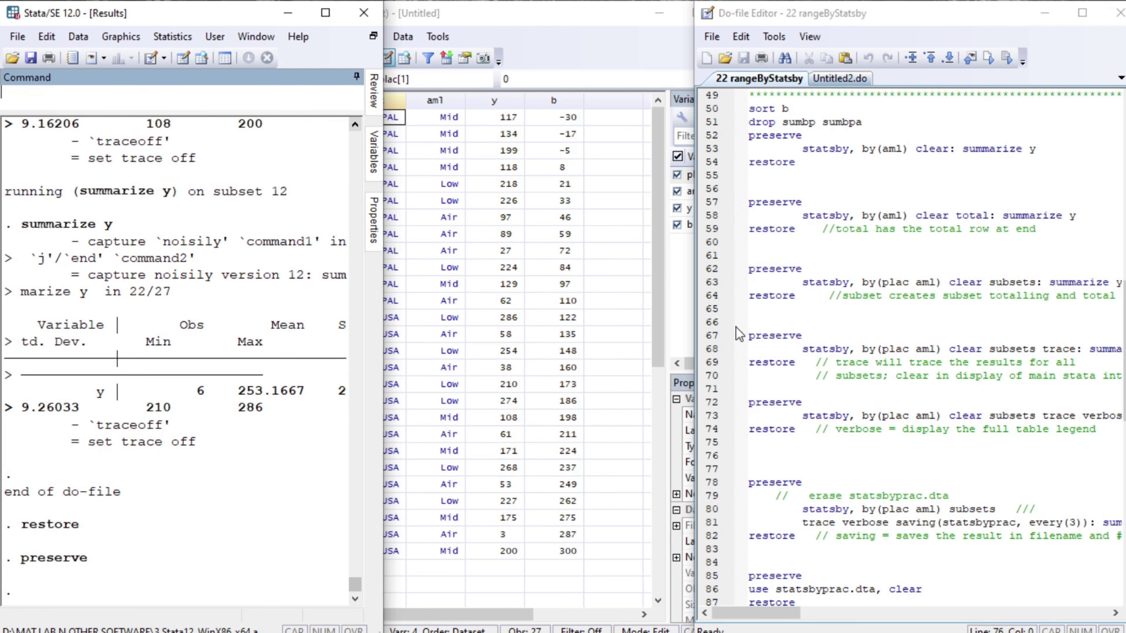
pyautogui.click(820, 440)
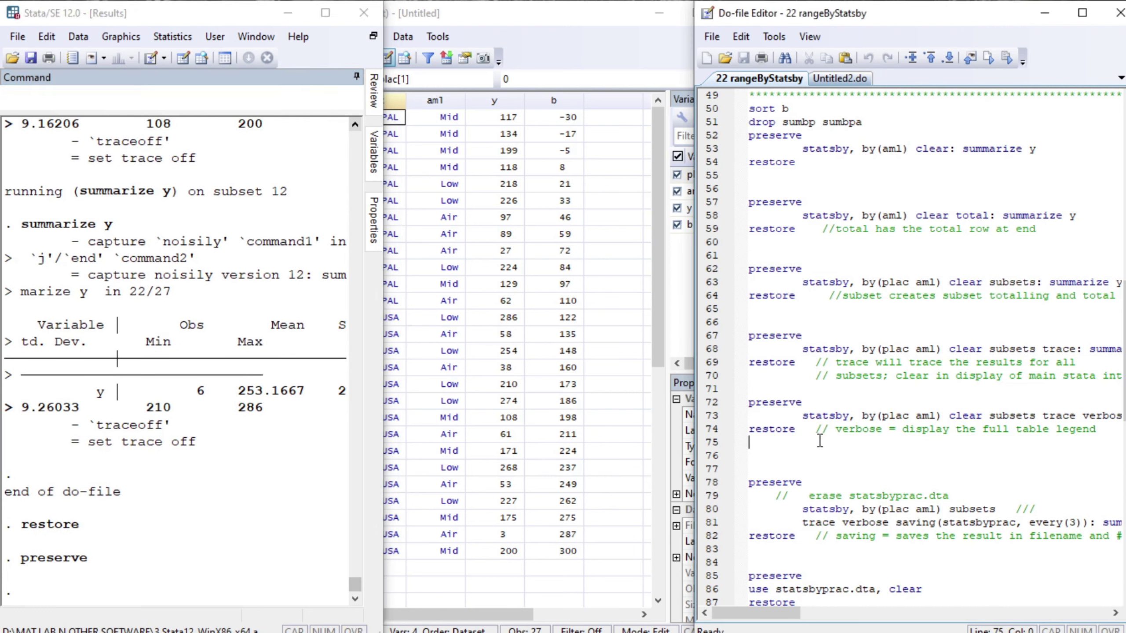
pyautogui.scroll(-4, 1124, 355)
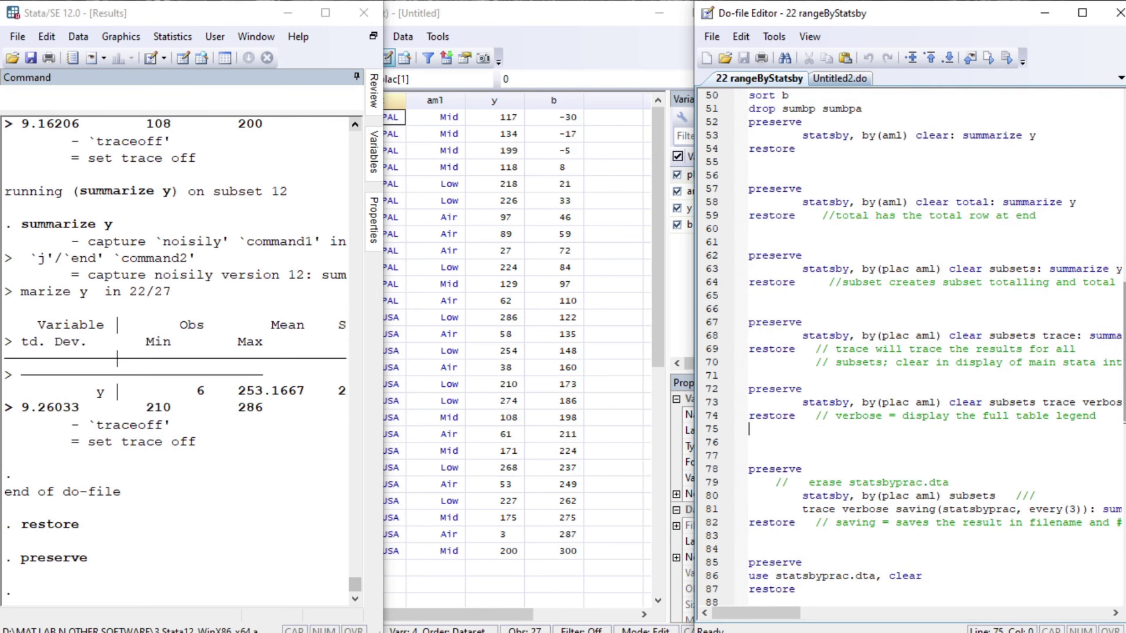
pyautogui.scroll(-1, 913, 350)
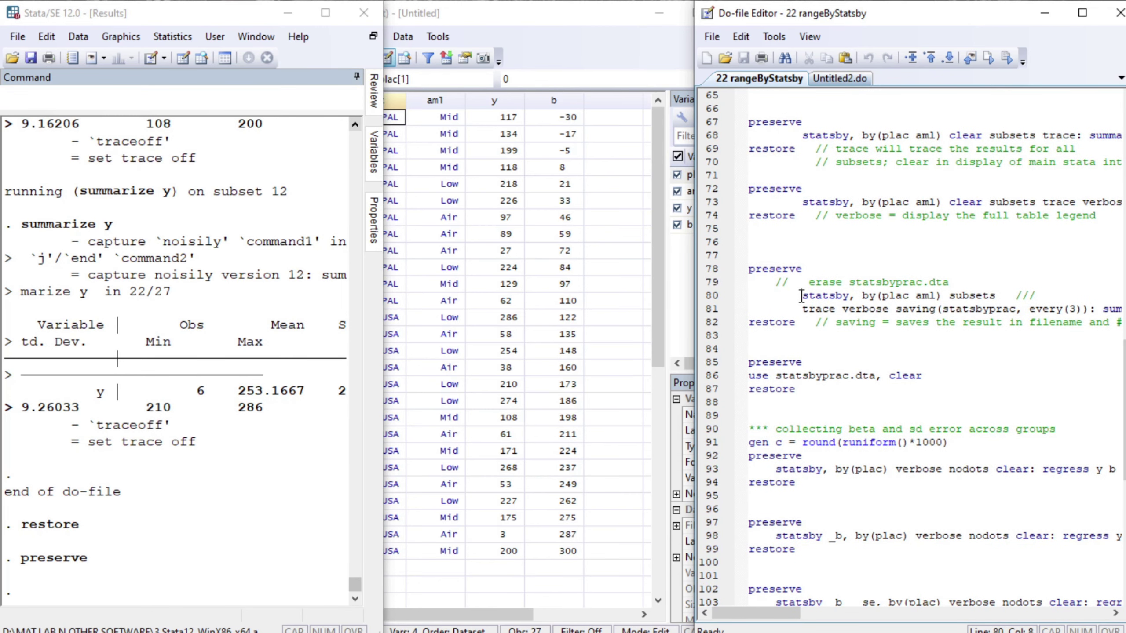
# Step: Run the saving(statsbyprac, every(3)) statsby on lines 80–81
pyautogui.hotkey('shift', 'Down')
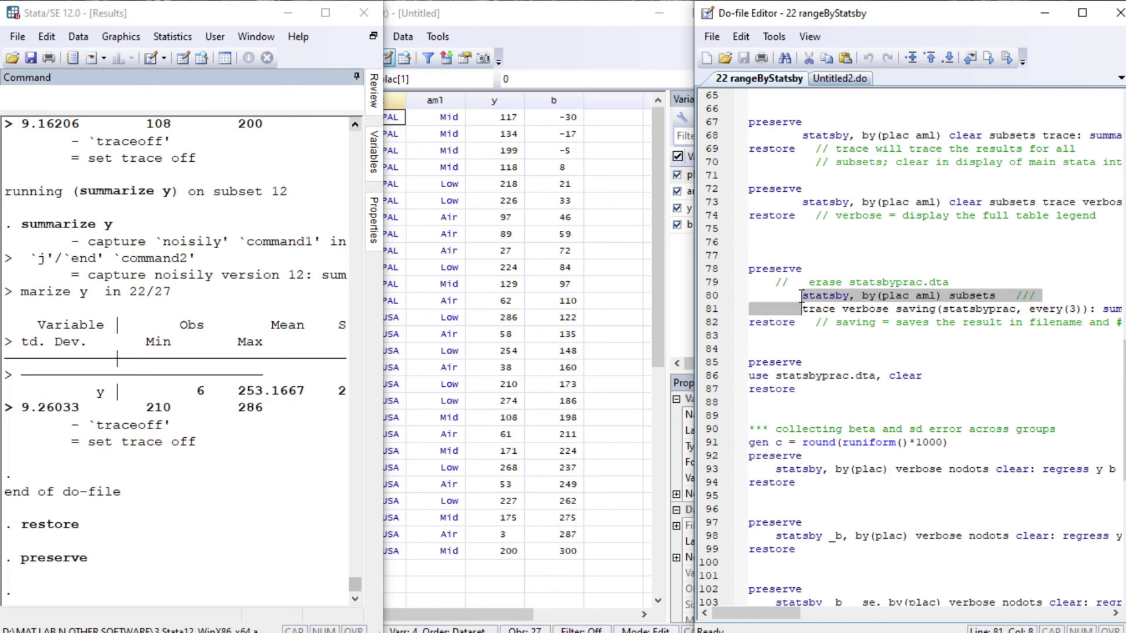
pyautogui.hotkey('shift', 'End')
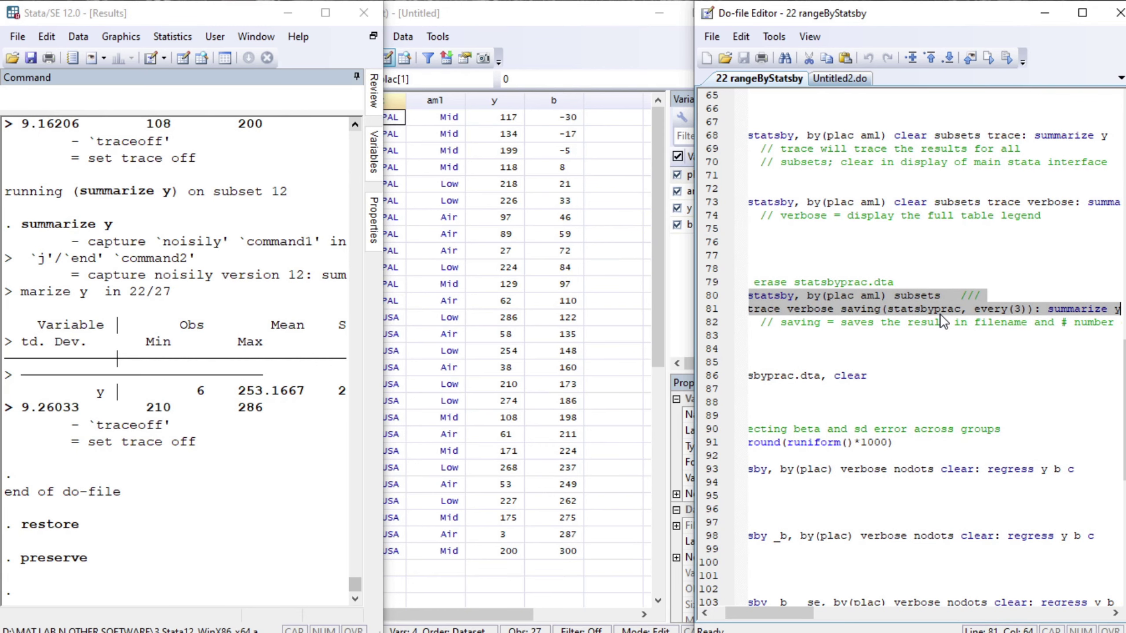
pyautogui.hotkey('ctrl', 'd')
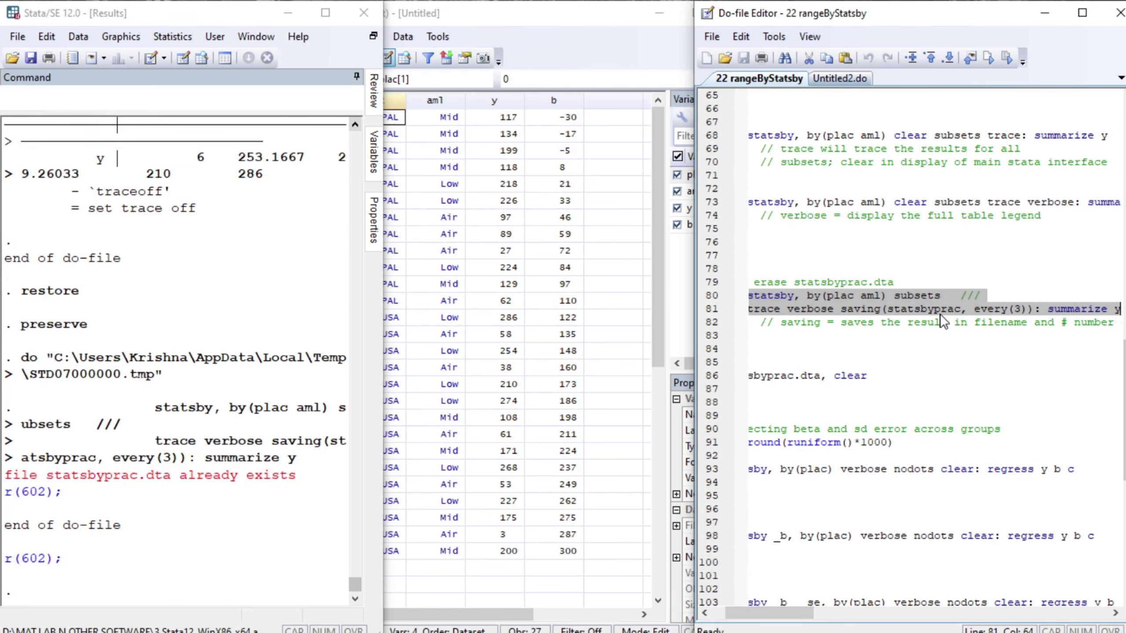
# Step: Uncomment the 'erase statsbyprac.dta' line and run it to delete the file
pyautogui.press('Up')
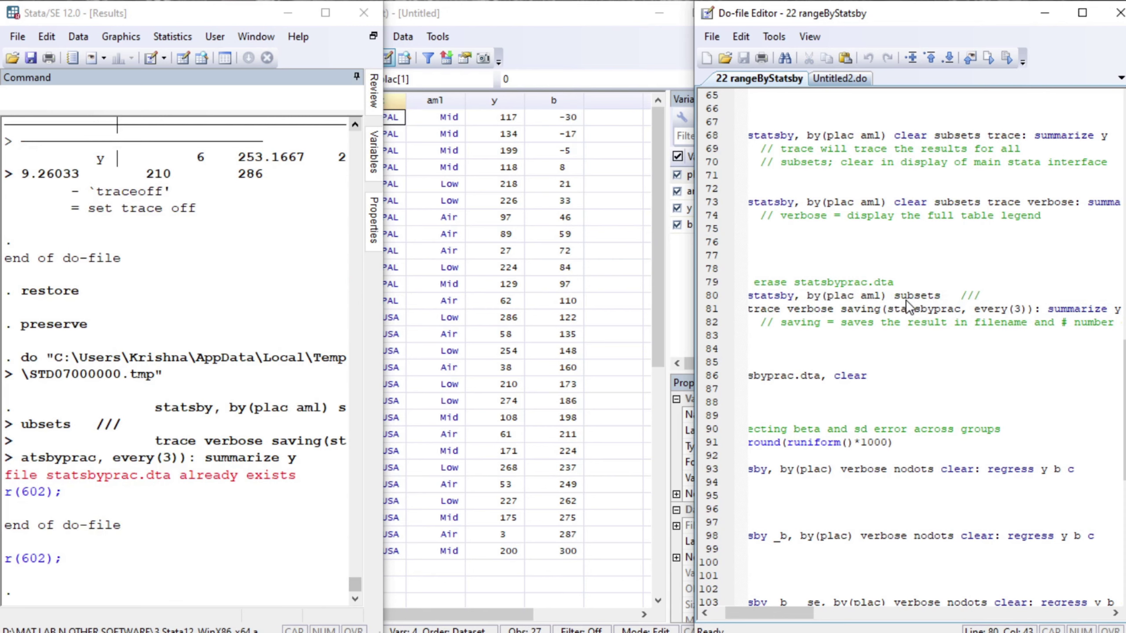
pyautogui.press('Home')
pyautogui.press('Delete')
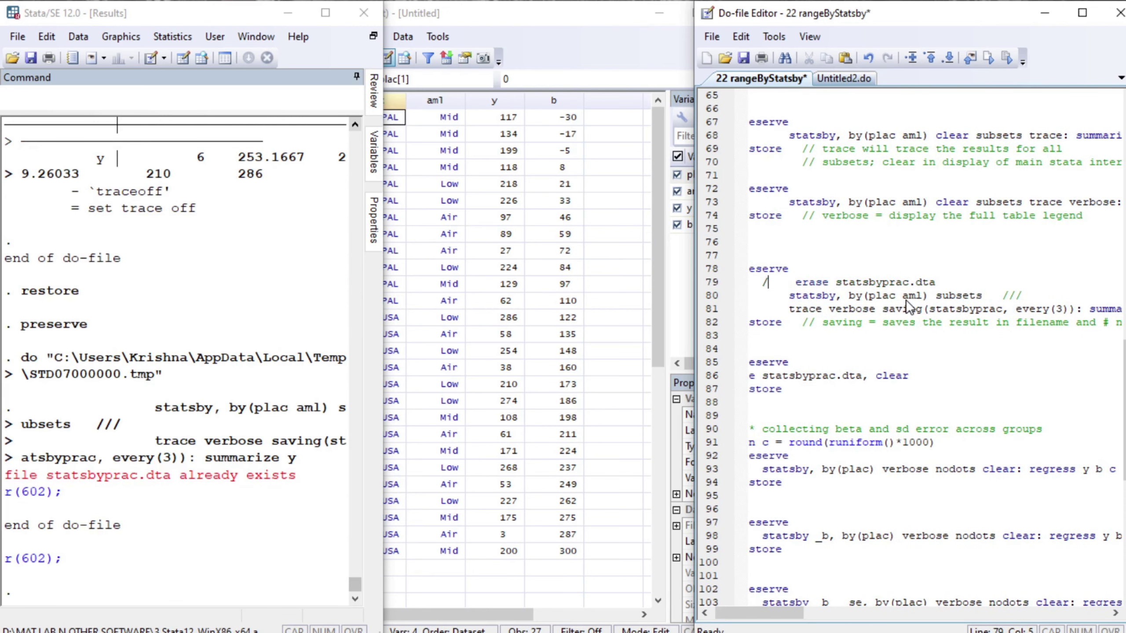
pyautogui.press('Right')
pyautogui.press('Home')
pyautogui.hotkey('shift', 'End')
pyautogui.hotkey('ctrl', 'd')
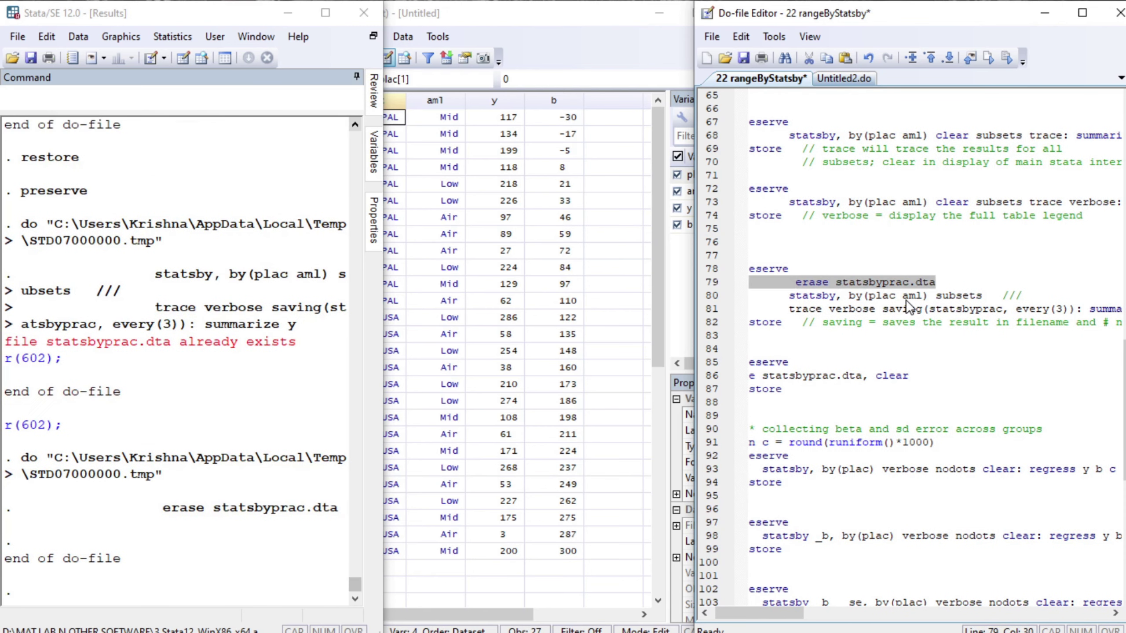
# Step: Rerun the statsby saving lines 80–81, now completing without the file-exists error
pyautogui.press('Down')
pyautogui.press('Home')
pyautogui.hotkey('shift', 'Down')
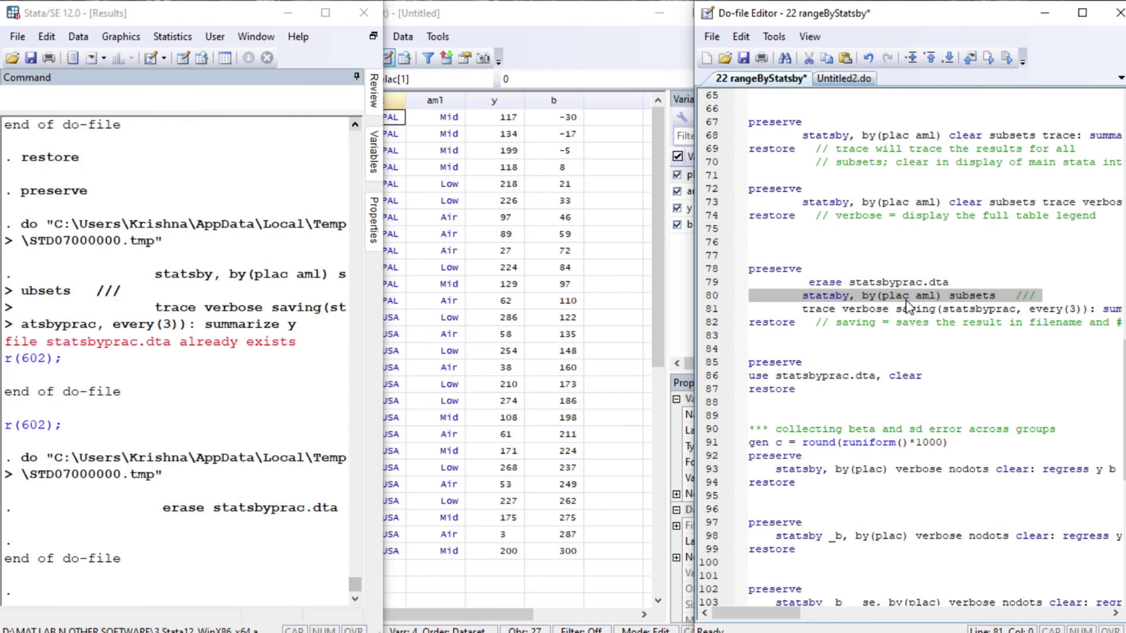
pyautogui.hotkey('shift', 'Down')
pyautogui.hotkey('shift', 'Left')
pyautogui.hotkey('ctrl', 'd')
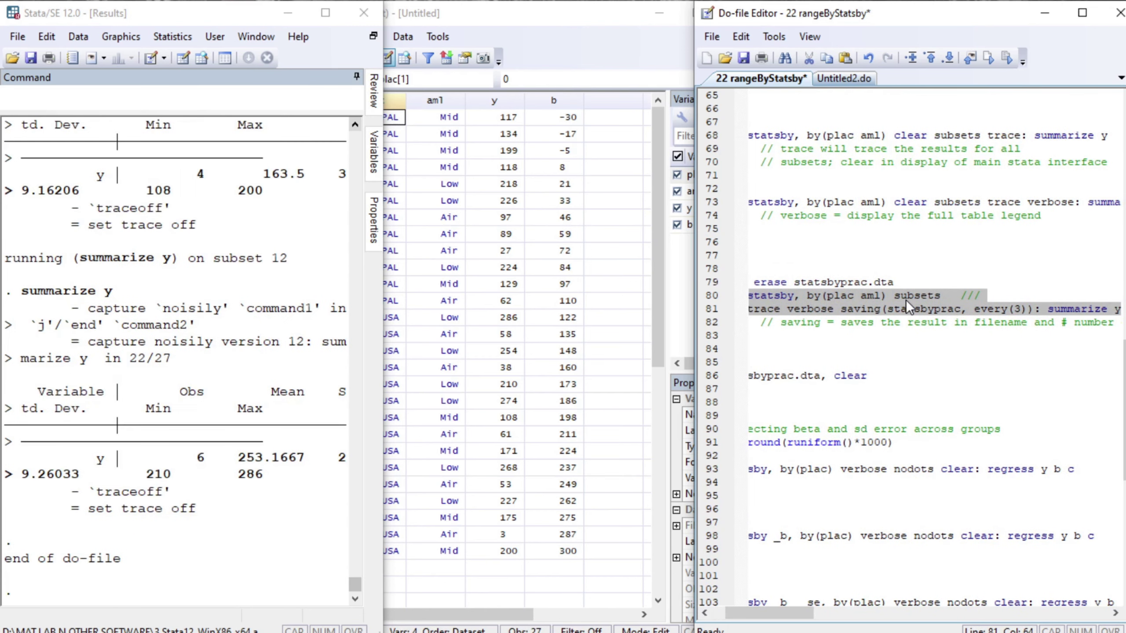
# Step: Restore the original data, then preserve it again
pyautogui.click(305, 103)
pyautogui.write('restore')
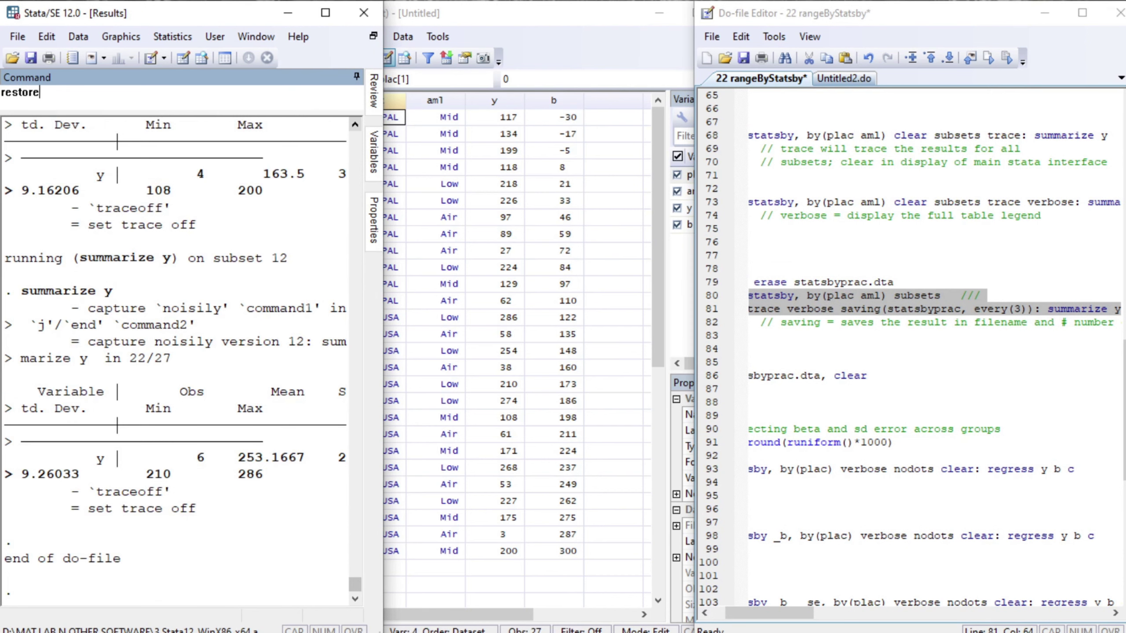
pyautogui.press('Return')
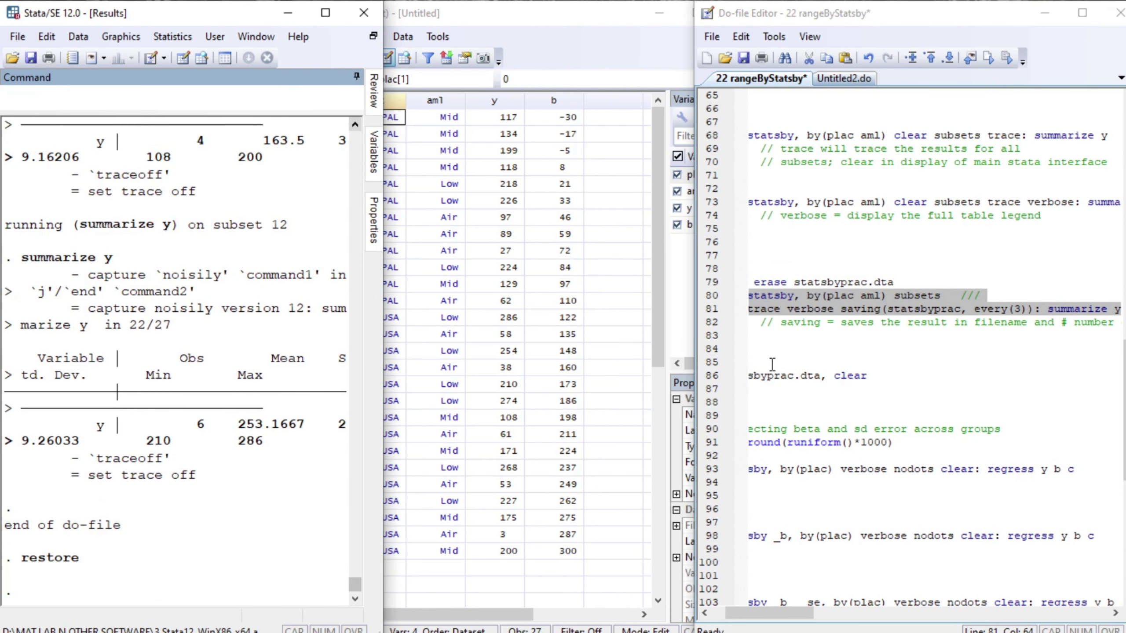
pyautogui.click(759, 352)
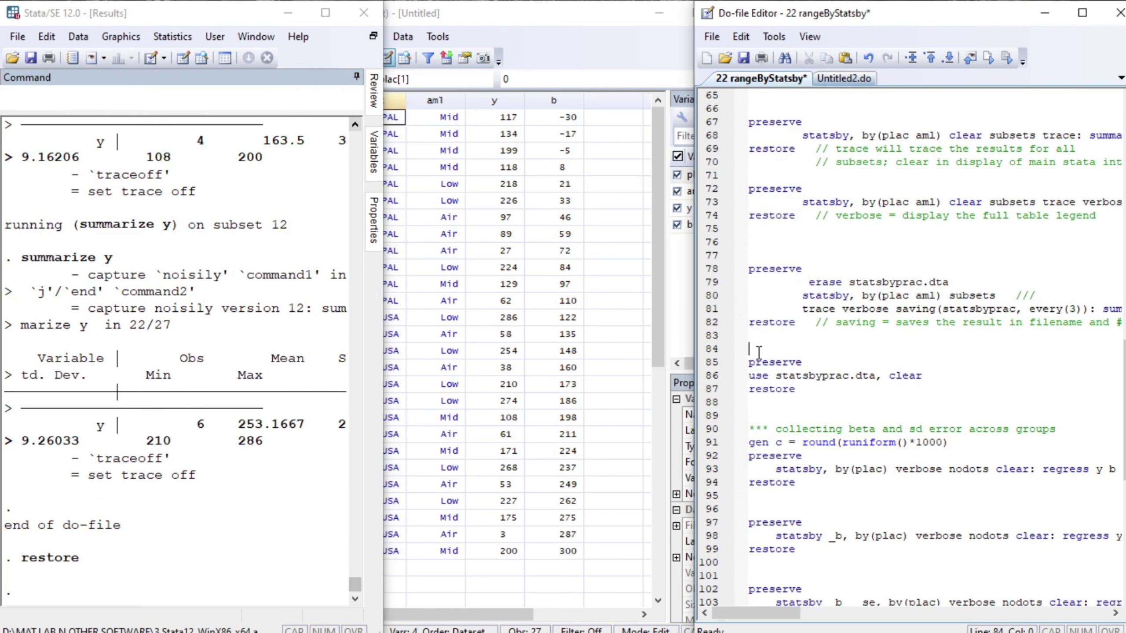
pyautogui.click(229, 96)
pyautogui.write('preserve')
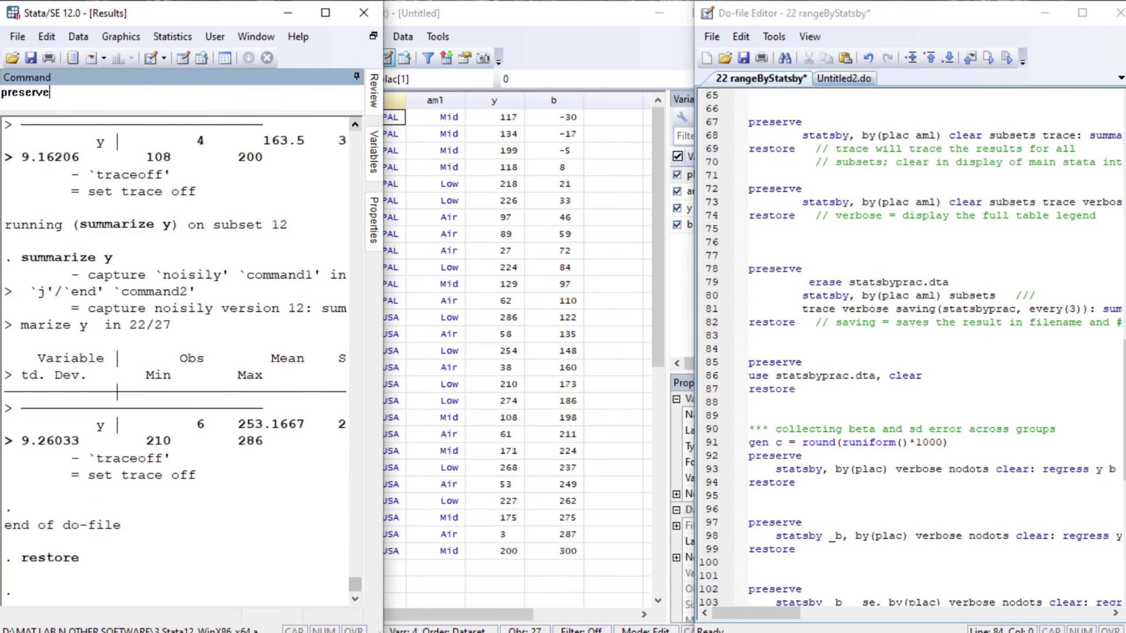
pyautogui.press('Return')
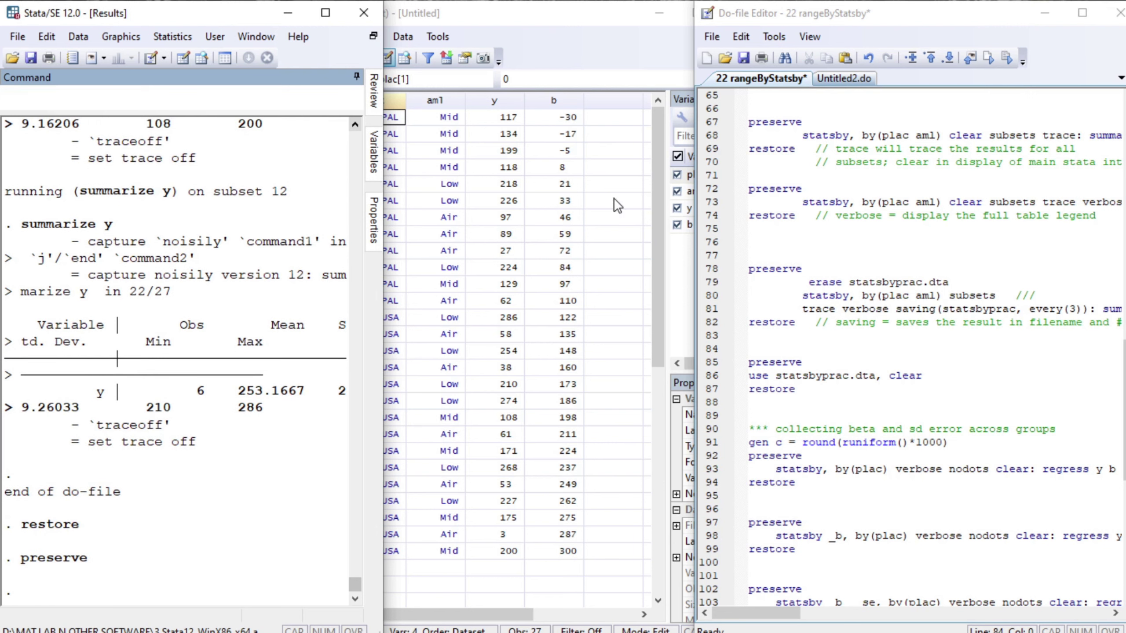
# Step: Run the use statsbyprac.dta line to load the saved 12-row summary table
pyautogui.click(768, 378)
pyautogui.press('Home')
pyautogui.hotkey('shift', 'End')
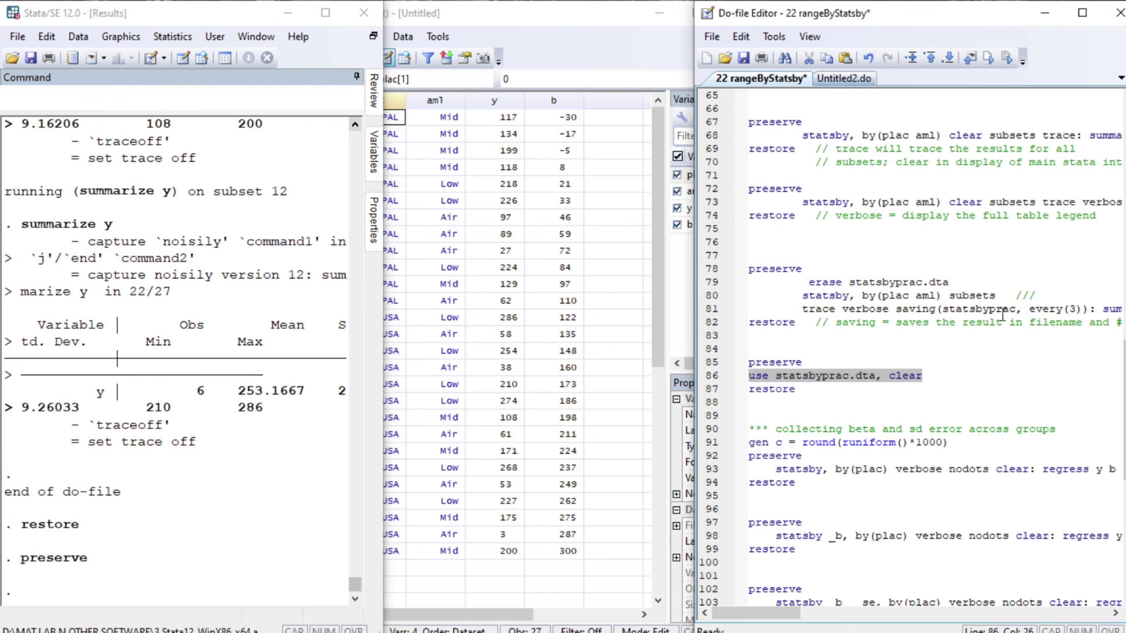
pyautogui.hotkey('ctrl', 'd')
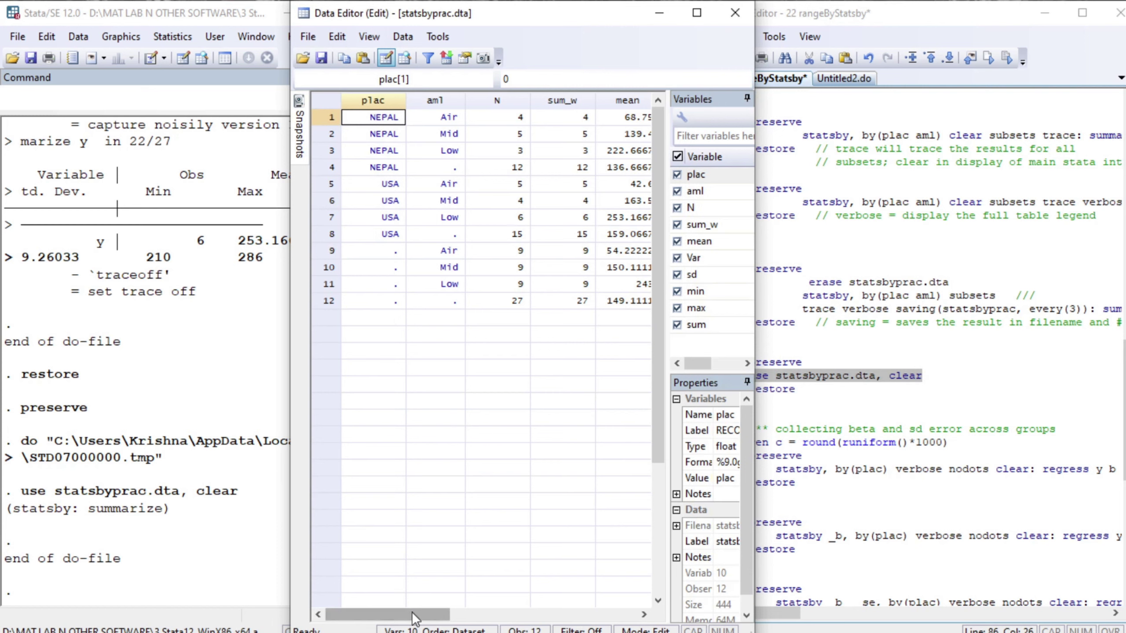
pyautogui.moveTo(415, 615); pyautogui.dragTo(382, 604)
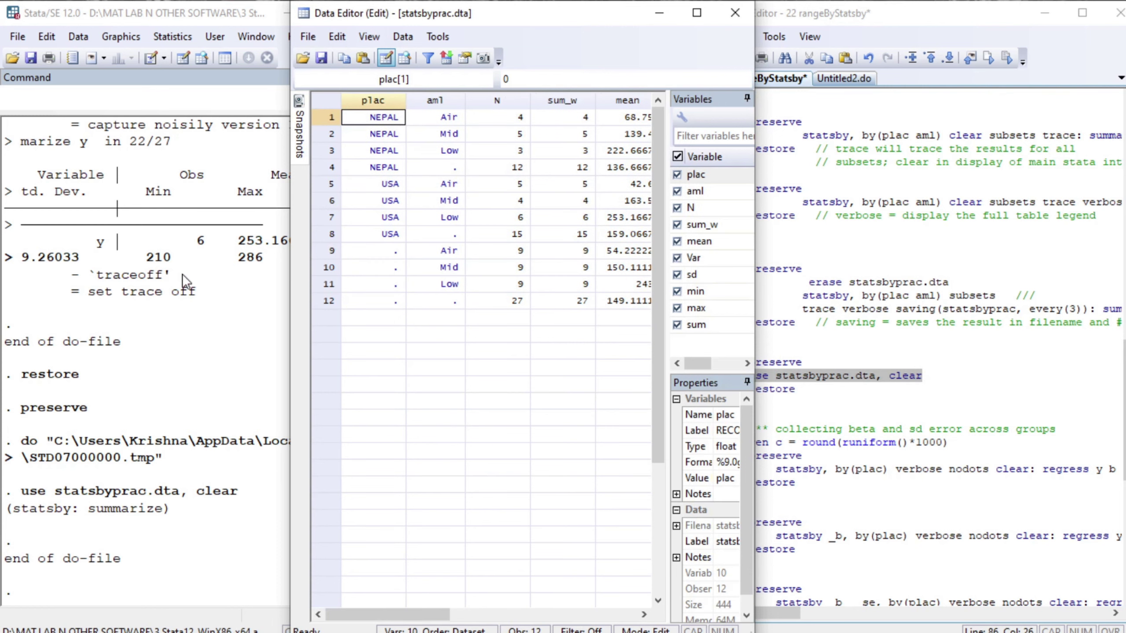
# Step: Restore the original 27-observation plac, aml, y, b data
pyautogui.click(153, 98)
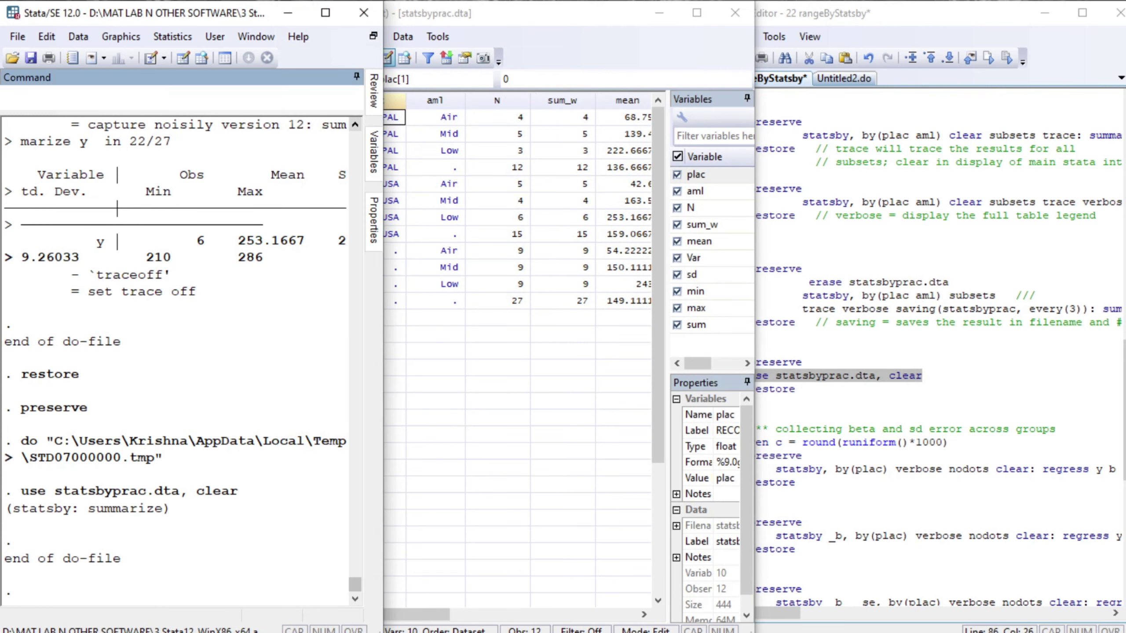
pyautogui.write('restore')
pyautogui.press('Return')
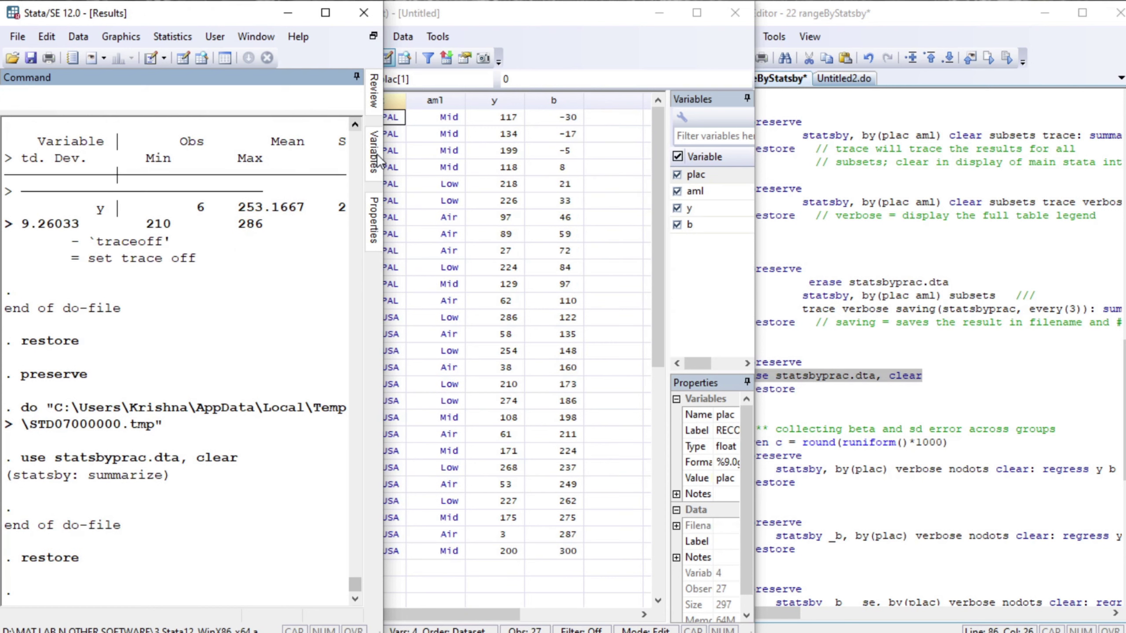
pyautogui.click(815, 402)
# Step: Run line 91, gen c = round(runiform()*1000), to add random integers in column c
pyautogui.press('Down')
pyautogui.press('Down')
pyautogui.press('Down')
pyautogui.press('Down')
pyautogui.press('Down')
pyautogui.press('Down')
pyautogui.press('Down')
pyautogui.press('Down')
pyautogui.press('Down')
pyautogui.press('Down')
pyautogui.press('Down')
pyautogui.press('Down')
pyautogui.press('Down')
pyautogui.press('Down')
pyautogui.press('Down')
pyautogui.press('Down')
pyautogui.press('Down')
pyautogui.press('Down')
pyautogui.press('Down')
pyautogui.press('Down')
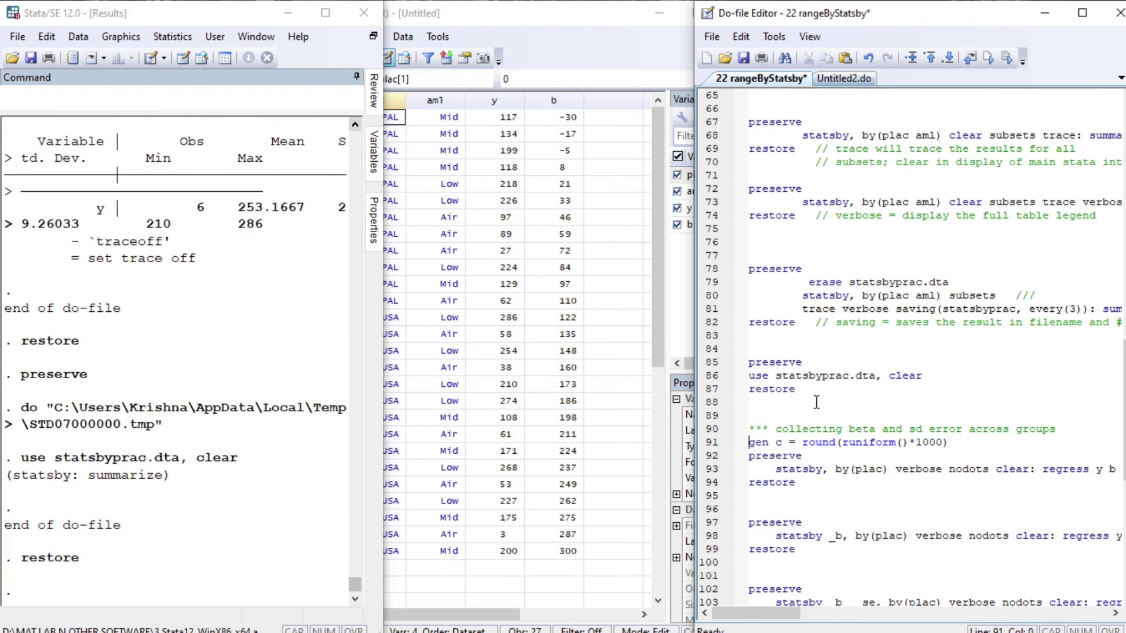
pyautogui.press('Up')
pyautogui.press('Up')
pyautogui.press('Up')
pyautogui.press('Up')
pyautogui.press('Up')
pyautogui.press('Up')
pyautogui.press('Up')
pyautogui.press('Up')
pyautogui.press('Up')
pyautogui.press('Up')
pyautogui.press('Up')
pyautogui.press('Up')
pyautogui.press('Up')
pyautogui.press('Up')
pyautogui.press('Up')
pyautogui.press('Up')
pyautogui.press('Up')
pyautogui.press('Up')
pyautogui.press('Up')
pyautogui.press('Up')
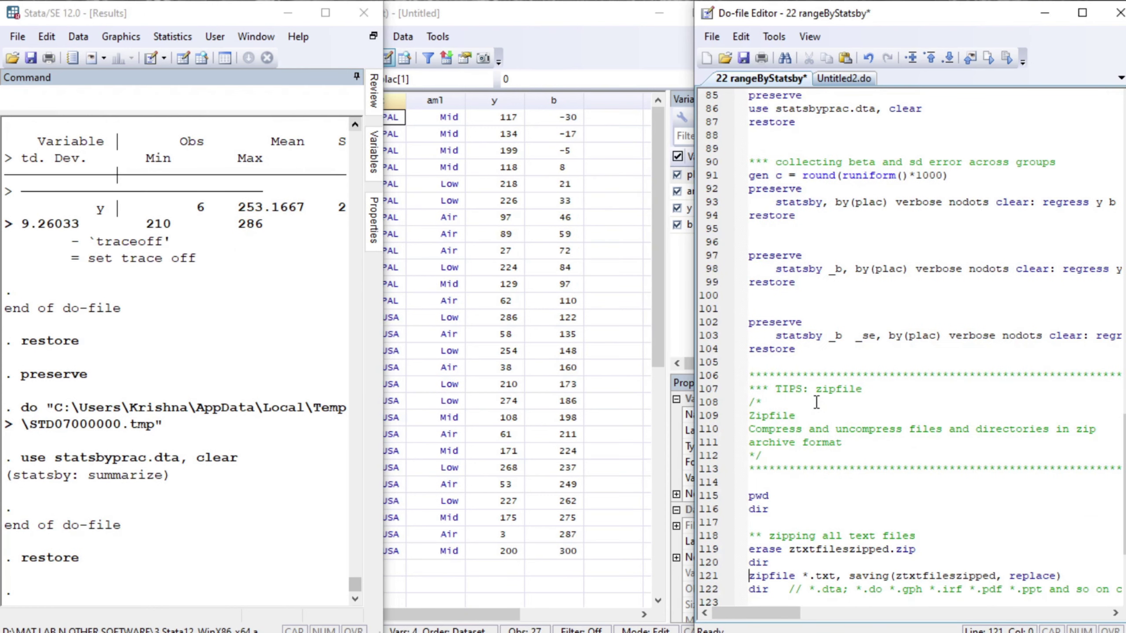
pyautogui.press('Down')
pyautogui.hotkey('shift', 'End')
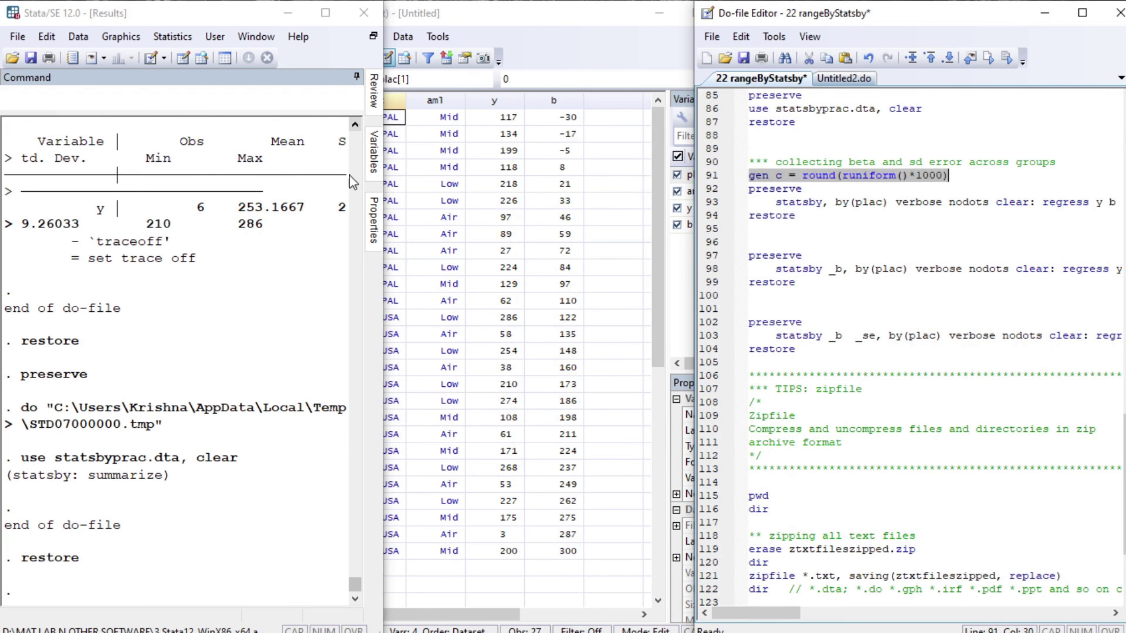
pyautogui.click(187, 98)
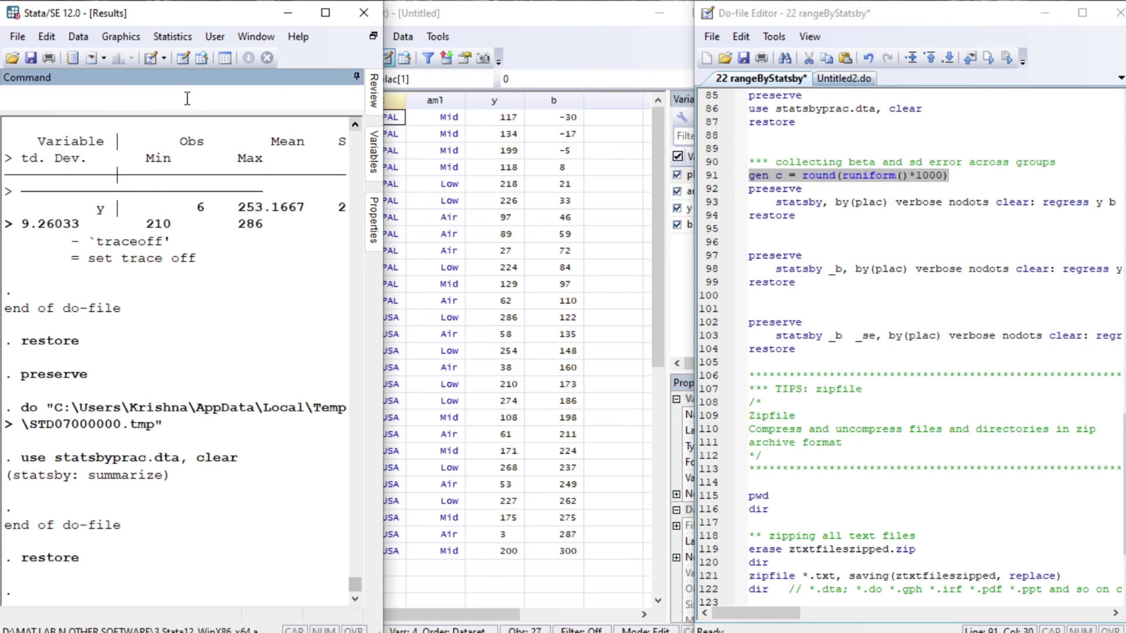
pyautogui.click(755, 176)
pyautogui.press('Home')
pyautogui.hotkey('shift', 'End')
pyautogui.hotkey('ctrl', 'd')
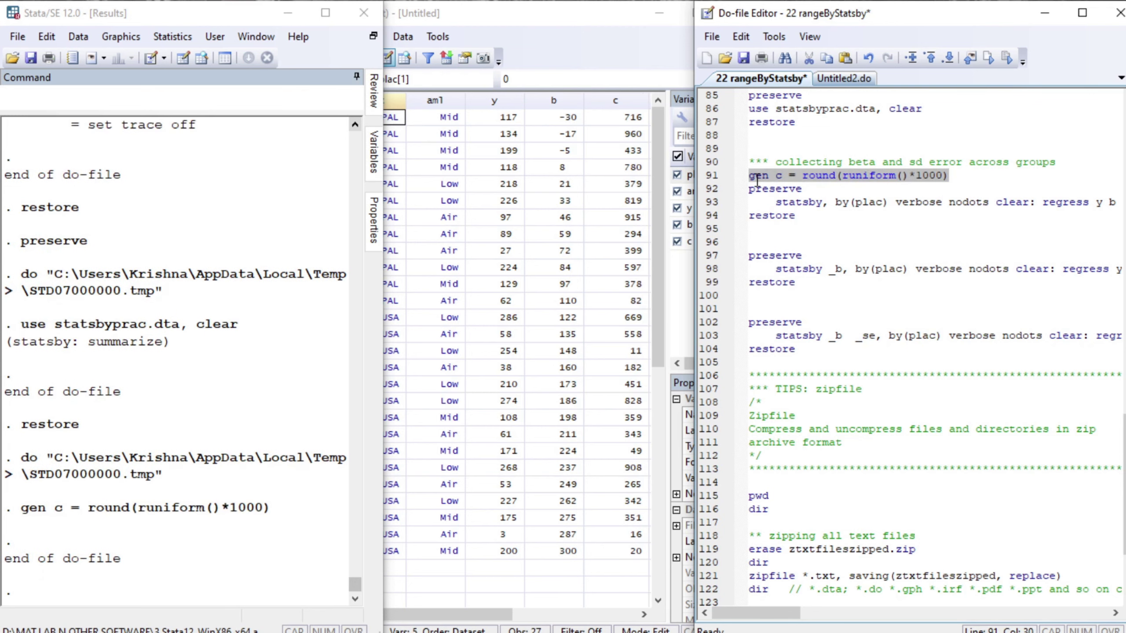
pyautogui.press('Home')
pyautogui.press('Down')
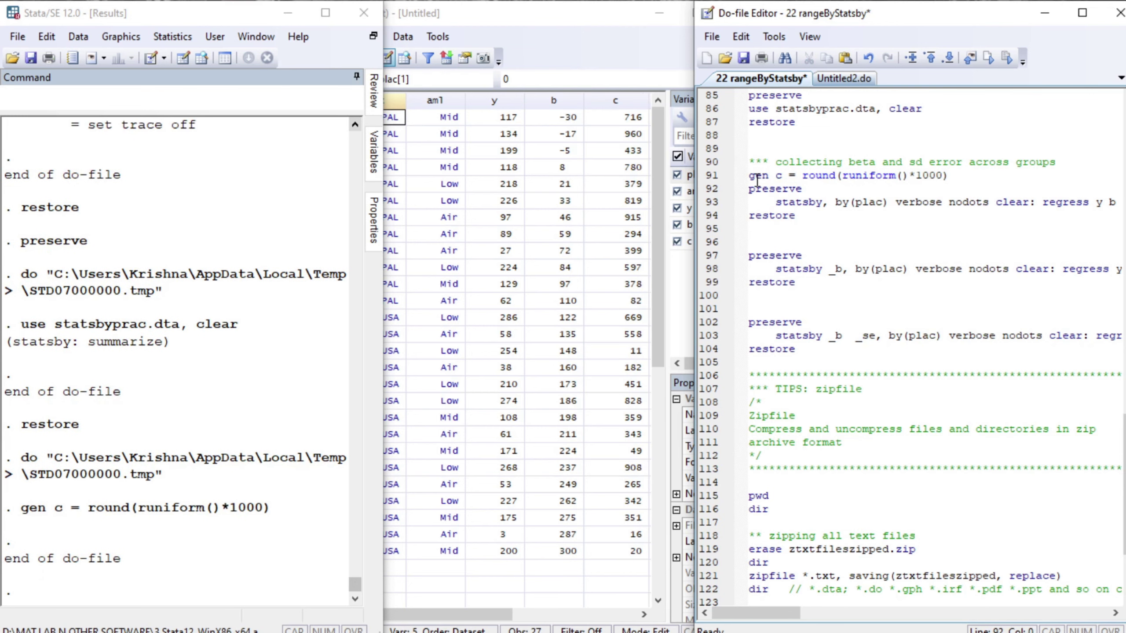
# Step: Preserve the data including the new c column
pyautogui.click(238, 100)
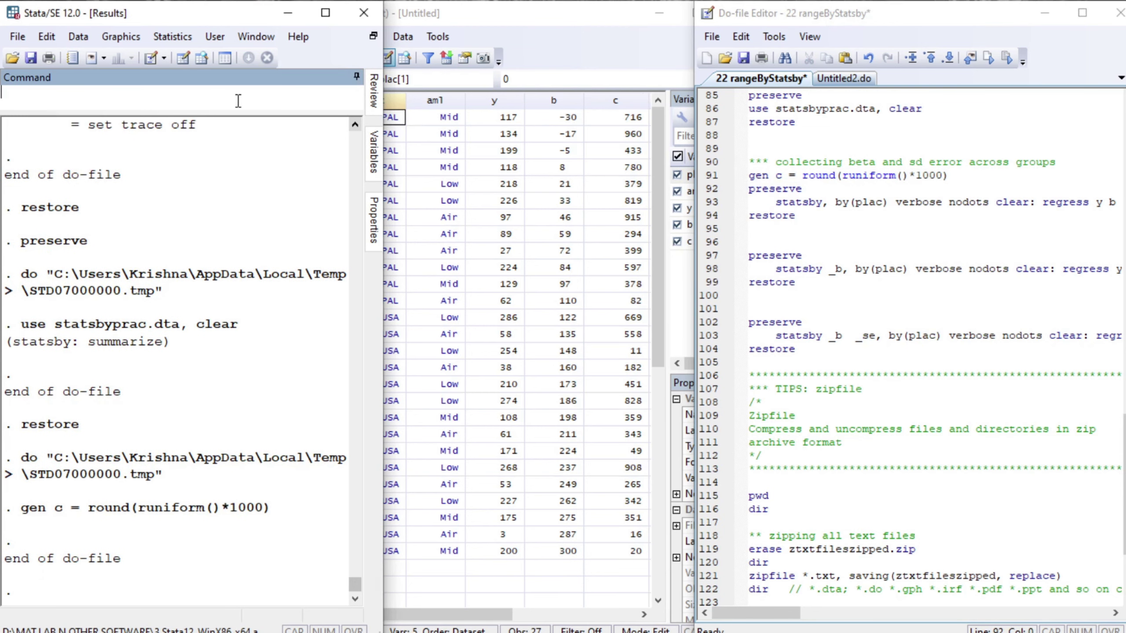
pyautogui.write('preserve')
pyautogui.press('Return')
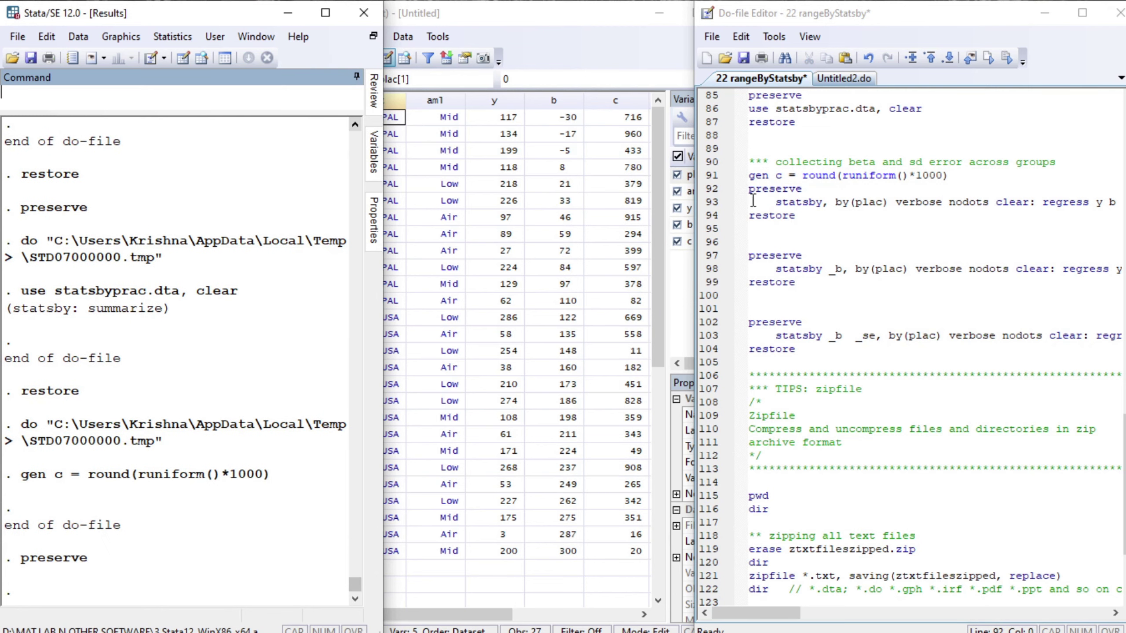
# Step: Run line 93's statsby by(plac) regress y b c for the NEPAL and USA coefficients
pyautogui.click(772, 204)
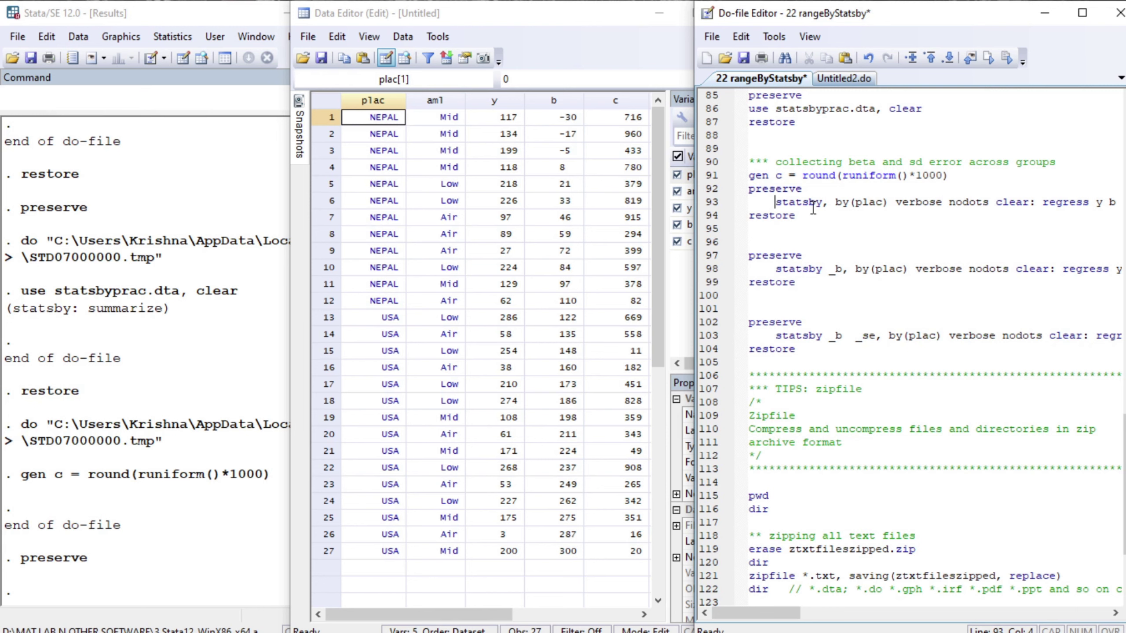
pyautogui.press('Right')
pyautogui.press('Right')
pyautogui.press('Right')
pyautogui.press('Right')
pyautogui.press('Right')
pyautogui.press('Right')
pyautogui.press('Right')
pyautogui.press('Right')
pyautogui.press('Right')
pyautogui.press('Right')
pyautogui.press('Right')
pyautogui.press('Right')
pyautogui.press('End')
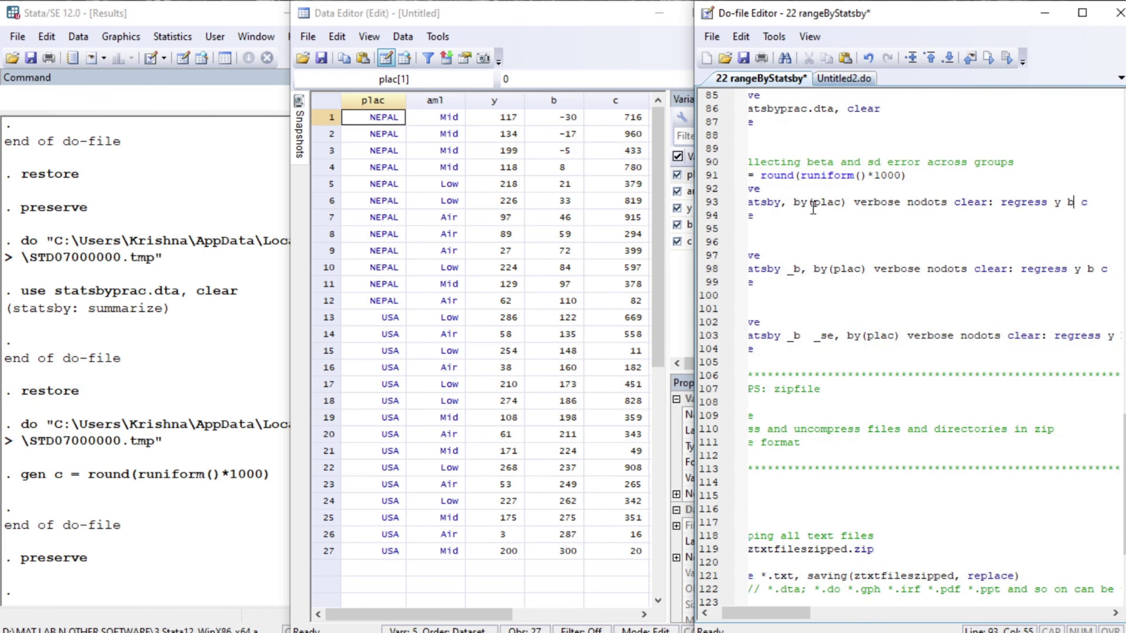
pyautogui.press('Home')
pyautogui.hotkey('shift', 'End')
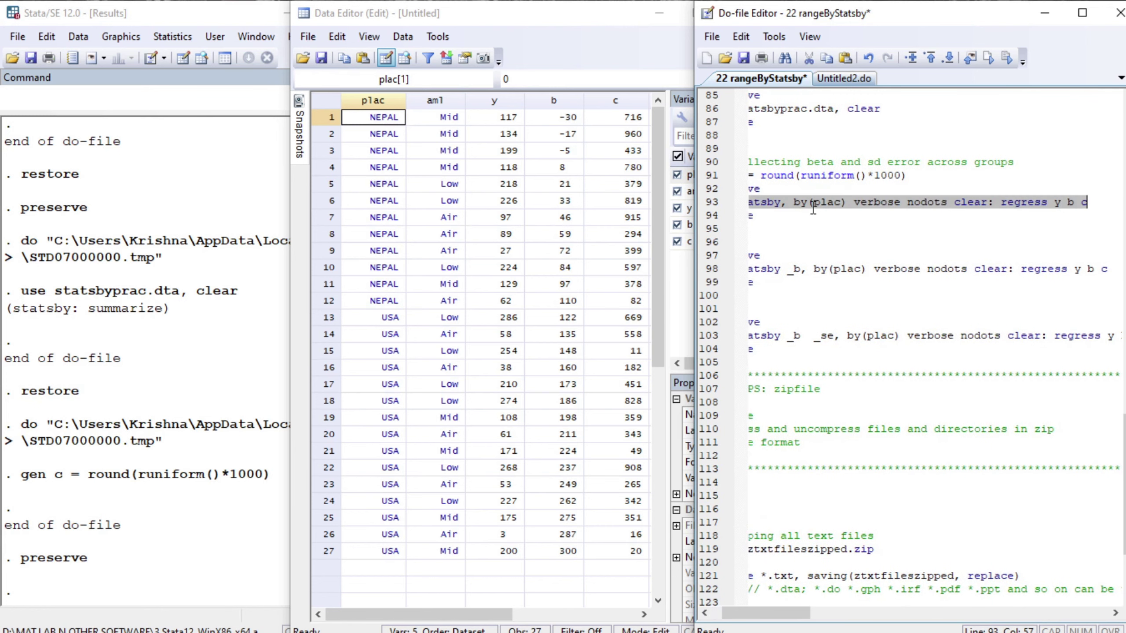
pyautogui.hotkey('ctrl', 'd')
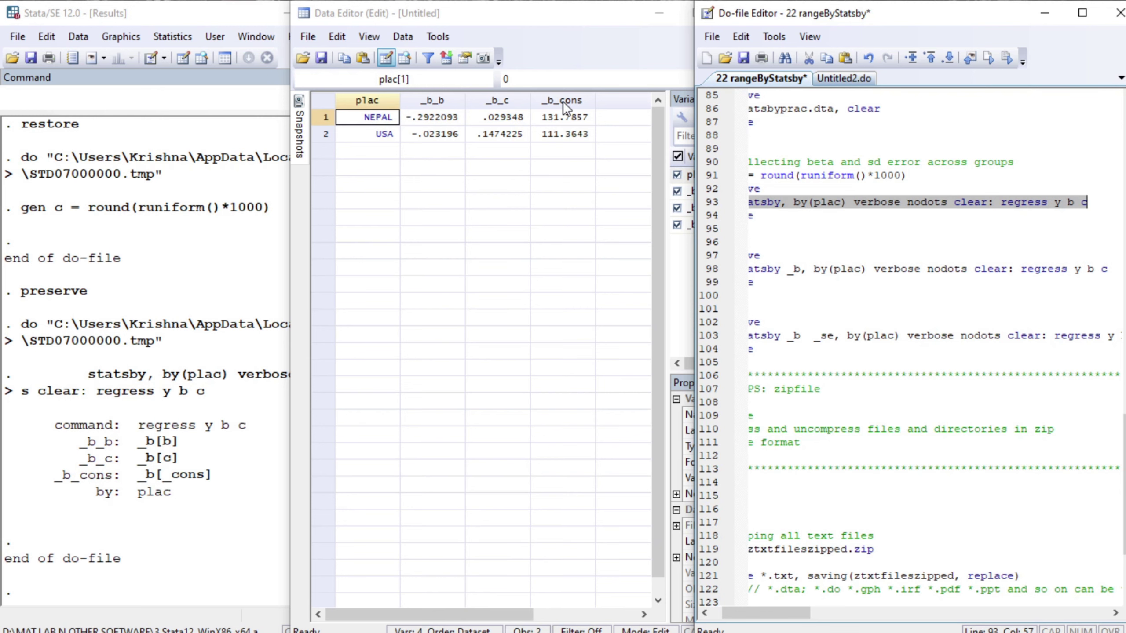
# Step: Restore the original data and preserve it again
pyautogui.press('BackSpace')
pyautogui.press('BackSpace')
pyautogui.press('BackSpace')
pyautogui.press('BackSpace')
pyautogui.press('BackSpace')
pyautogui.press('BackSpace')
pyautogui.press('BackSpace')
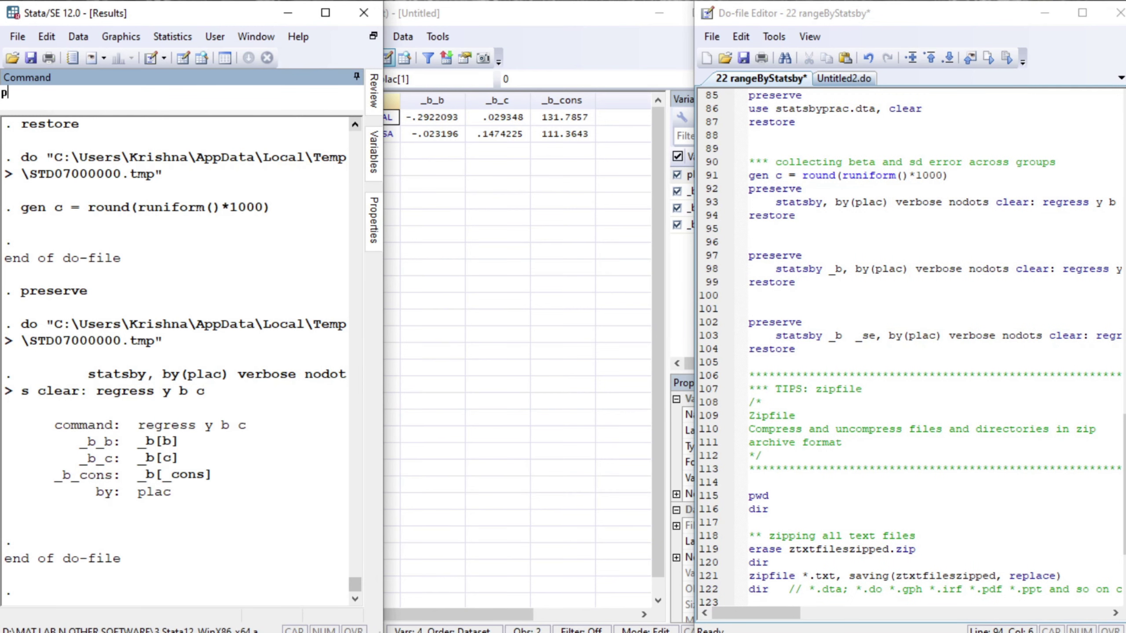
pyautogui.press('BackSpace')
pyautogui.write('restore')
pyautogui.press('Return')
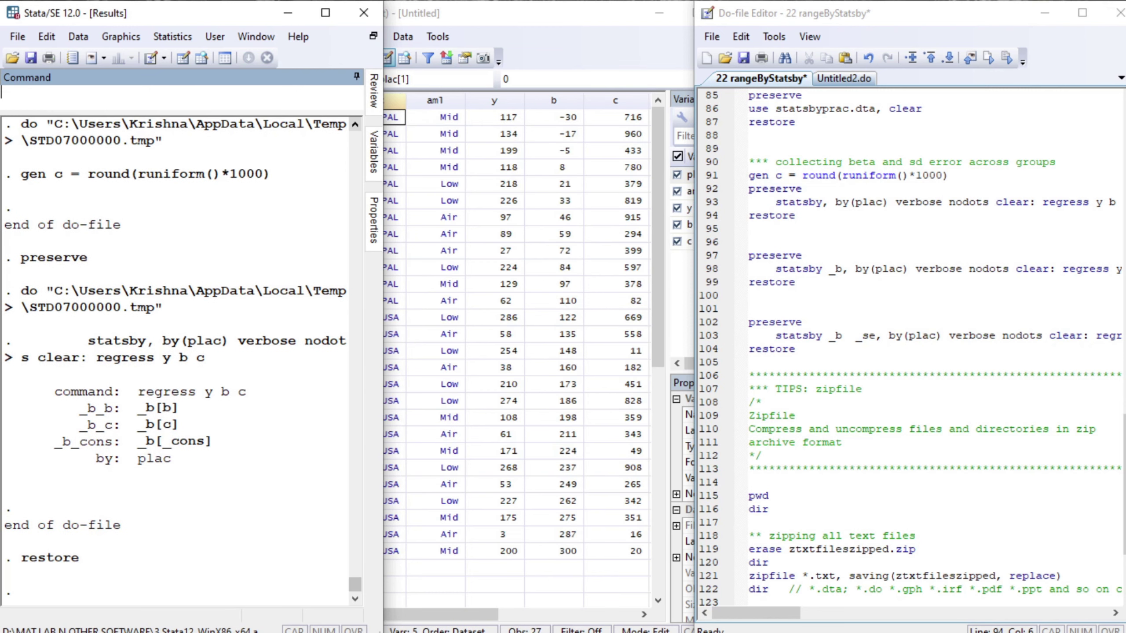
pyautogui.click(791, 267)
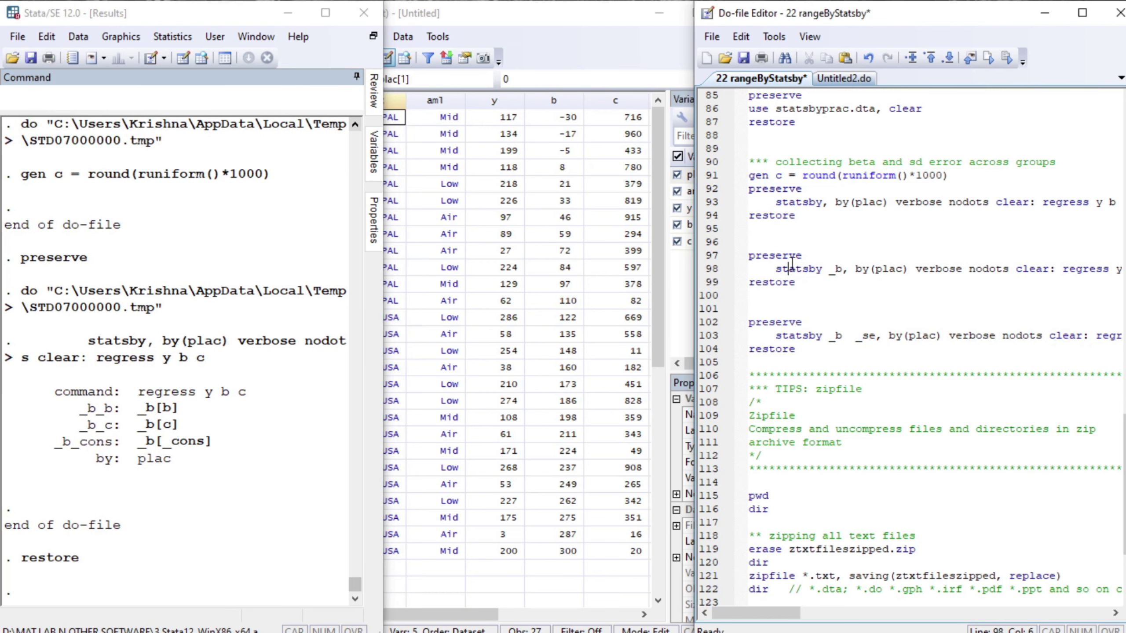
pyautogui.click(252, 94)
pyautogui.write('p')
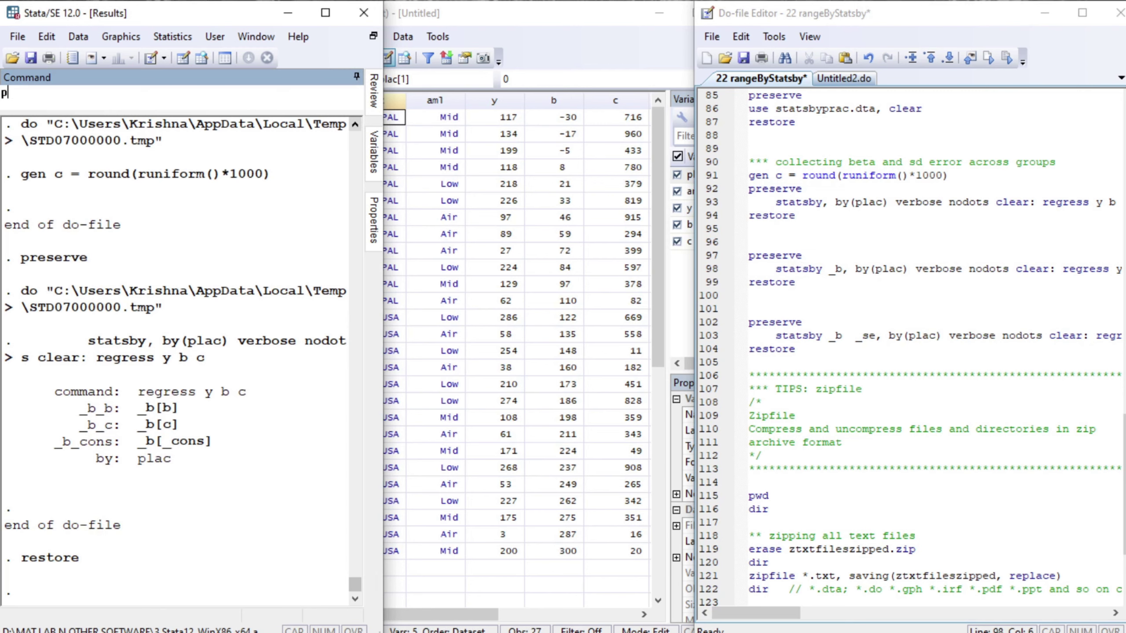
pyautogui.write('reserve')
pyautogui.press('Return')
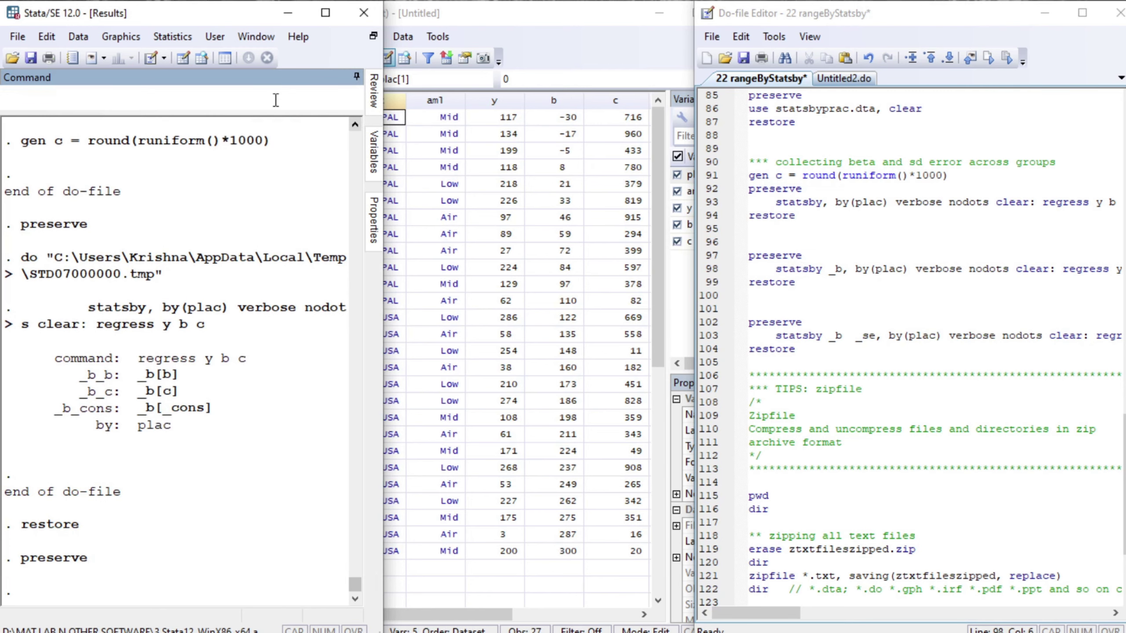
pyautogui.click(775, 269)
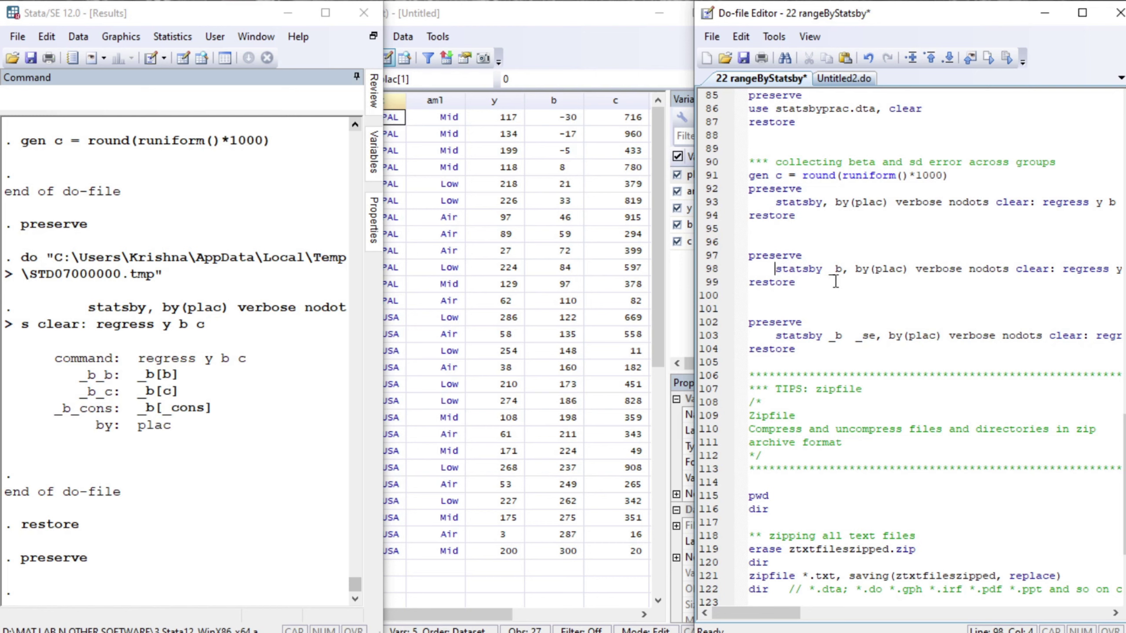
# Step: Run statsby _b, by(plac) regress y b c and view the coefficient table
pyautogui.hotkey('shift', 'End')
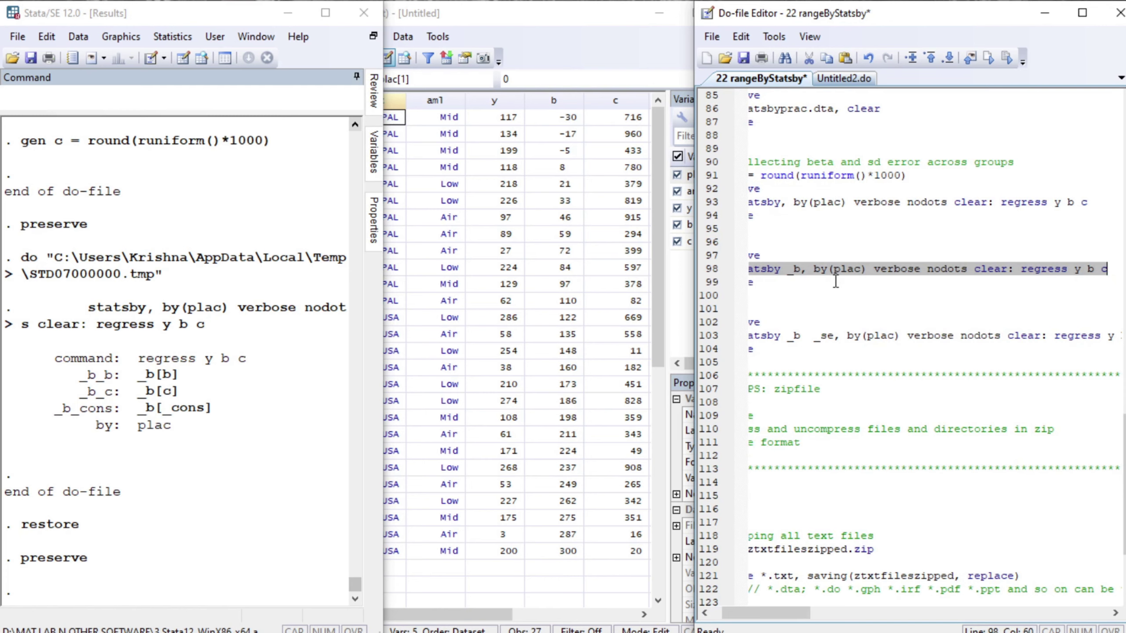
pyautogui.hotkey('ctrl', 'd')
pyautogui.click(578, 46)
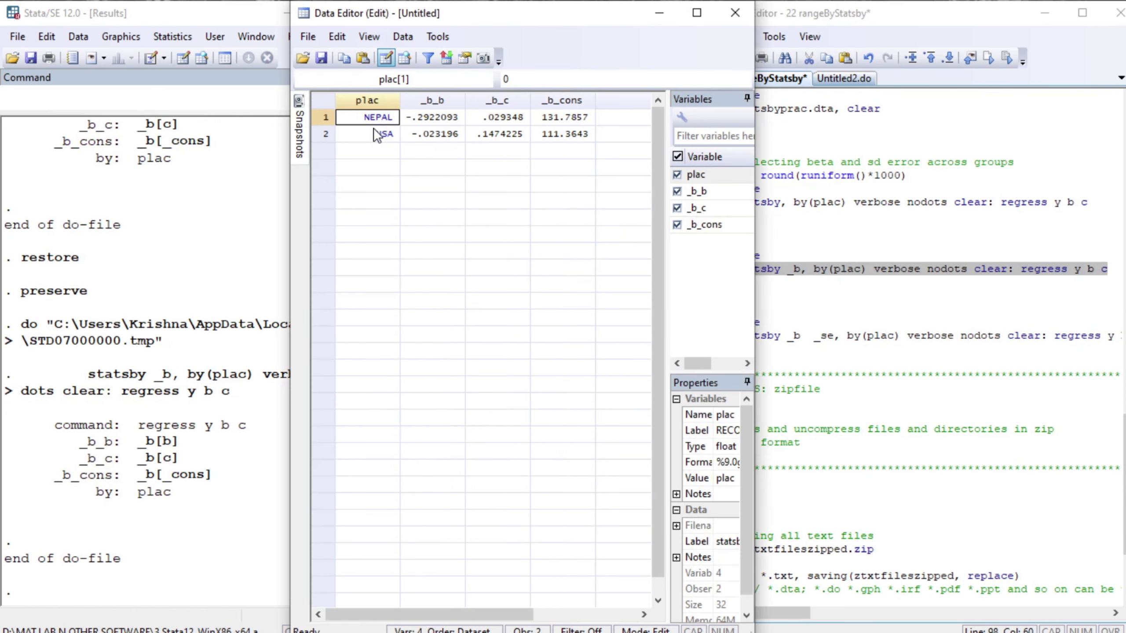
pyautogui.click(776, 297)
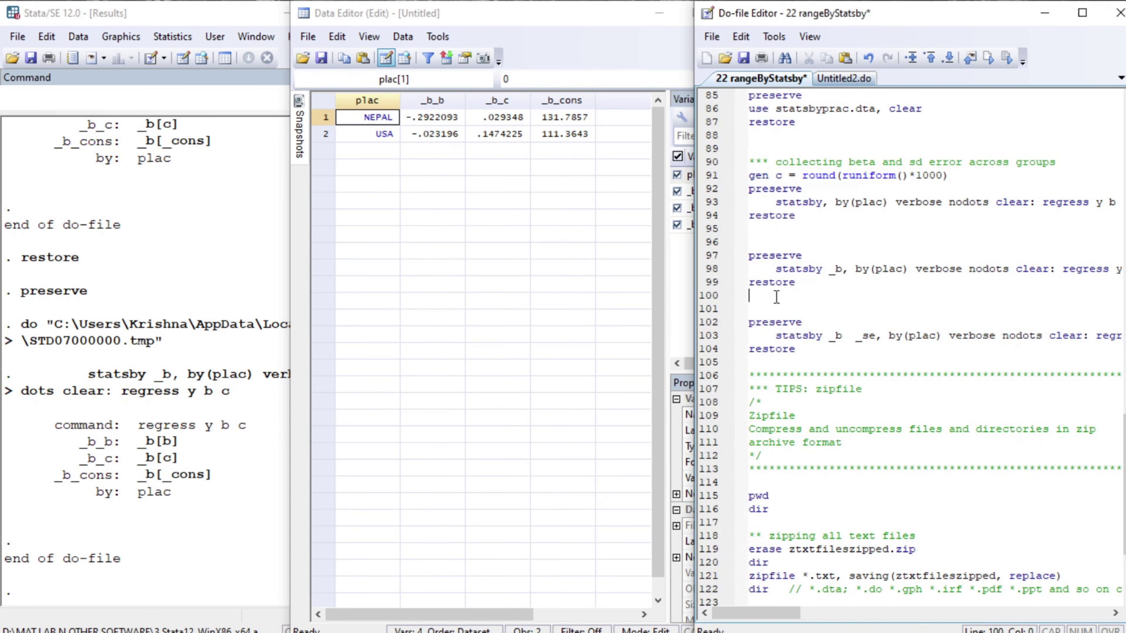
# Step: Restore the original data and preserve it again
pyautogui.click(186, 100)
pyautogui.write('restore')
pyautogui.press('Return')
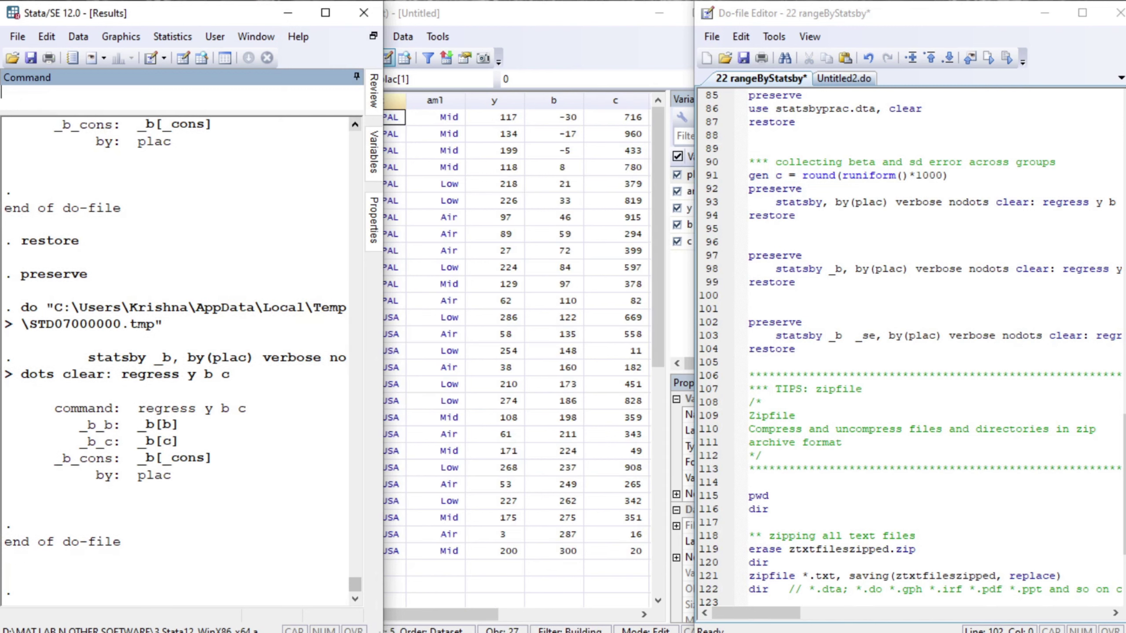
pyautogui.write('preserve')
pyautogui.press('Return')
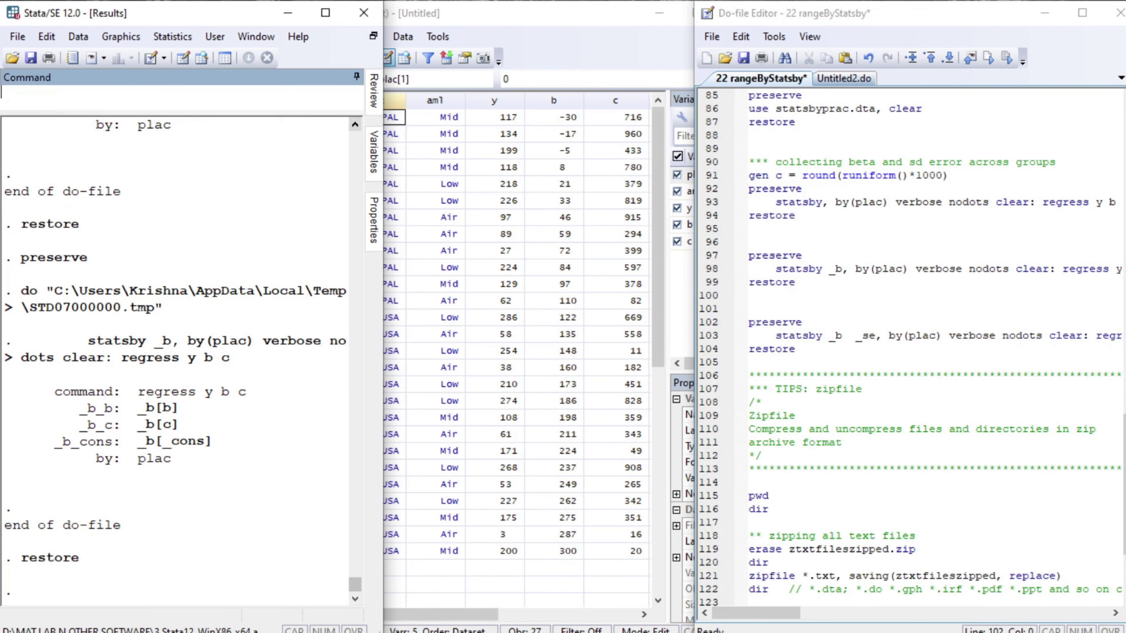
pyautogui.click(832, 311)
# Step: Locate the statsby _b _se command on line 103
pyautogui.press('Down')
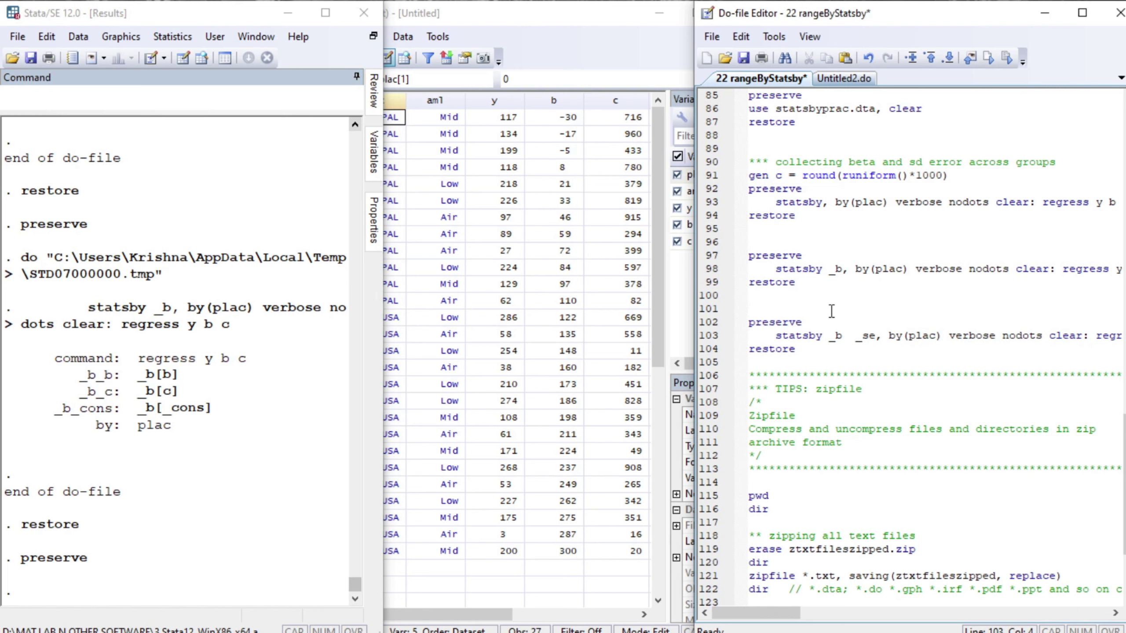
pyautogui.click(860, 338)
pyautogui.hotkey('shift', 'Right')
pyautogui.hotkey('shift', 'Right')
pyautogui.hotkey('shift', 'Right')
pyautogui.press('Home')
# Step: Run statsby _b _se by plac and inspect the NEPAL and USA coefficients and standard errors
pyautogui.hotkey('shift', 'End')
pyautogui.hotkey('ctrl', 'd')
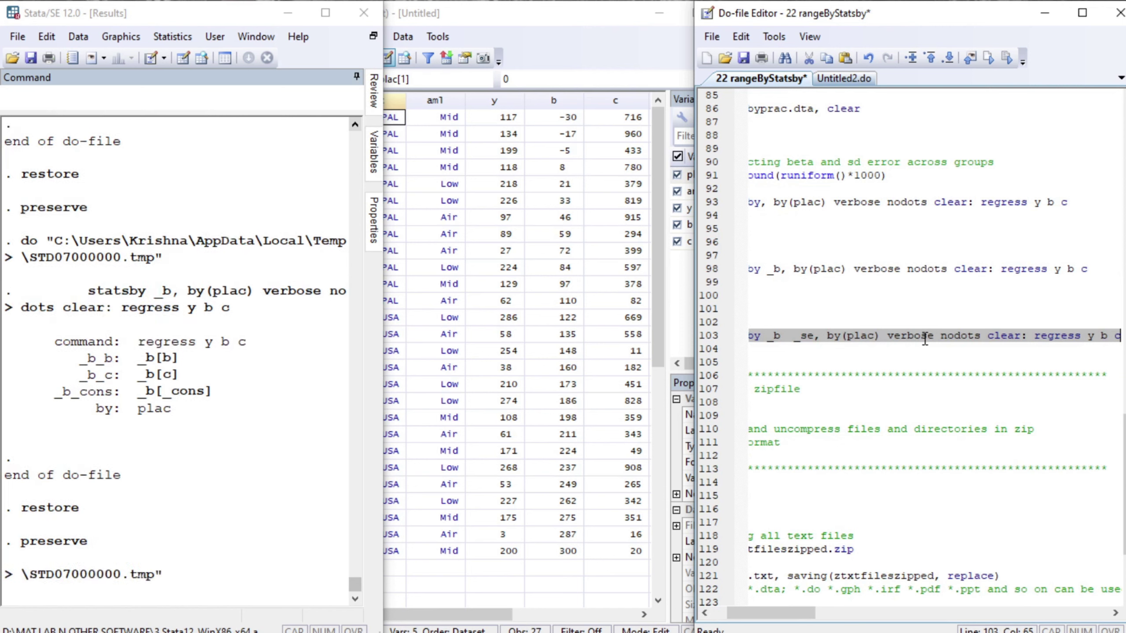
pyautogui.click(338, 195)
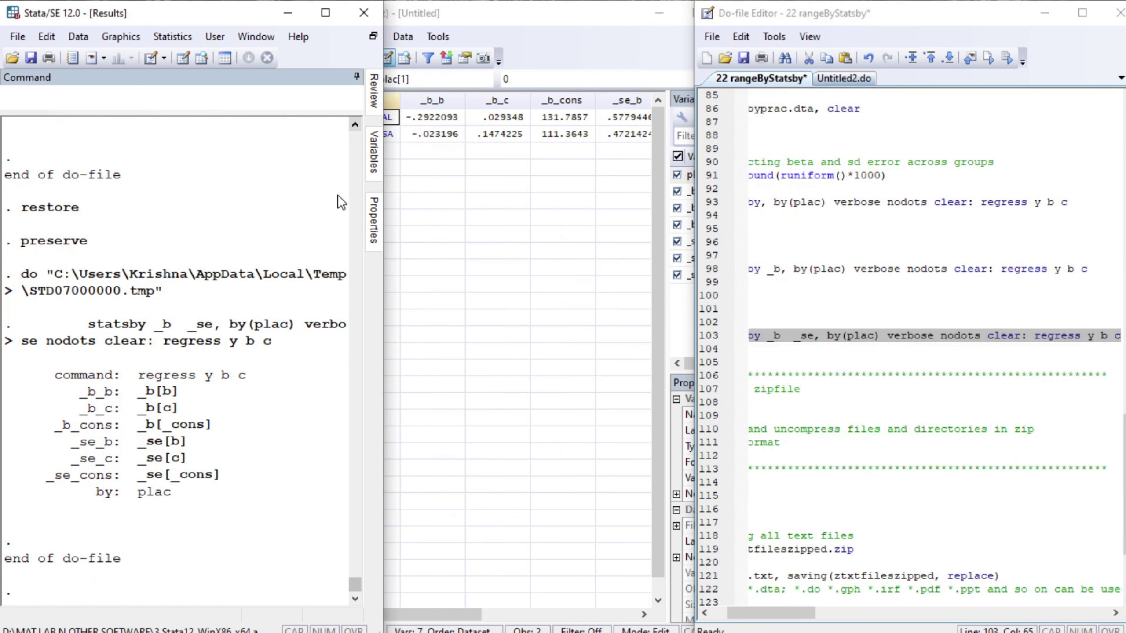
pyautogui.click(493, 118)
pyautogui.press('Right')
pyautogui.press('Right')
pyautogui.press('Right')
pyautogui.press('Right')
pyautogui.press('Right')
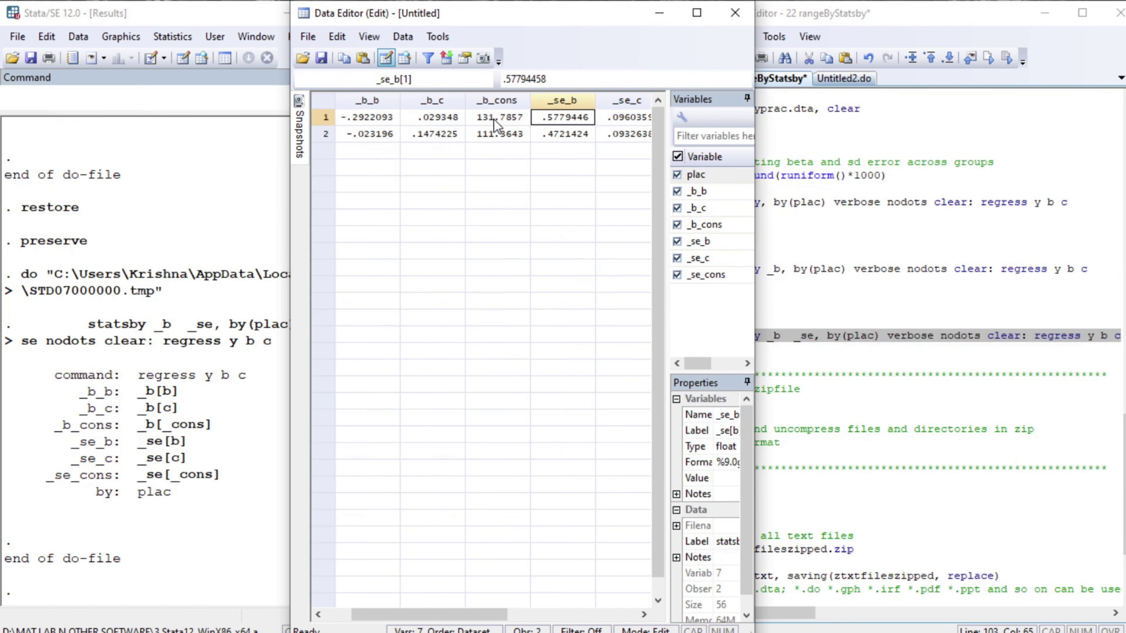
pyautogui.press('Left')
pyautogui.press('Left')
pyautogui.press('Left')
pyautogui.press('Left')
pyautogui.press('Left')
pyautogui.press('Left')
pyautogui.press('Left')
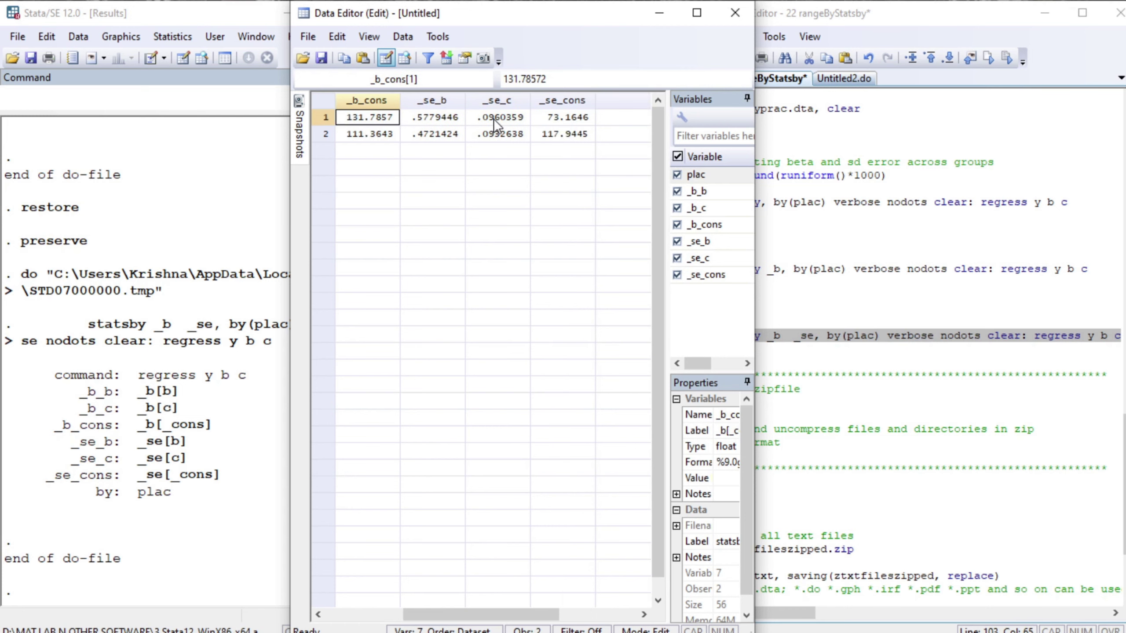
# Step: Restore the original 27-observation data and check it in the Data Editor
pyautogui.click(200, 102)
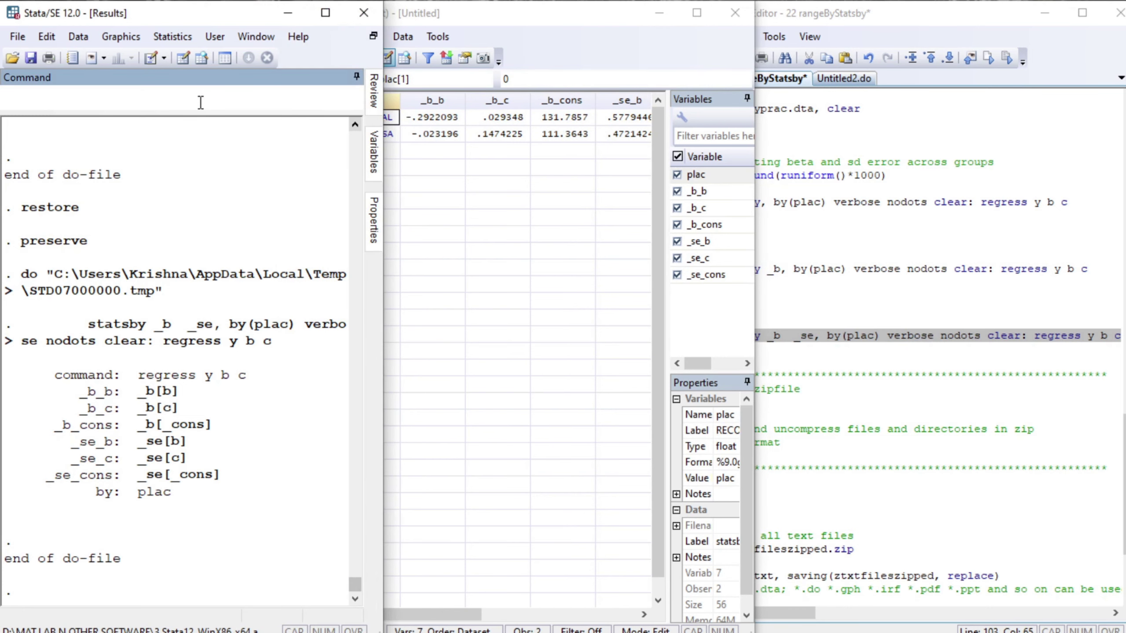
pyautogui.write('restore')
pyautogui.press('Return')
pyautogui.click(790, 360)
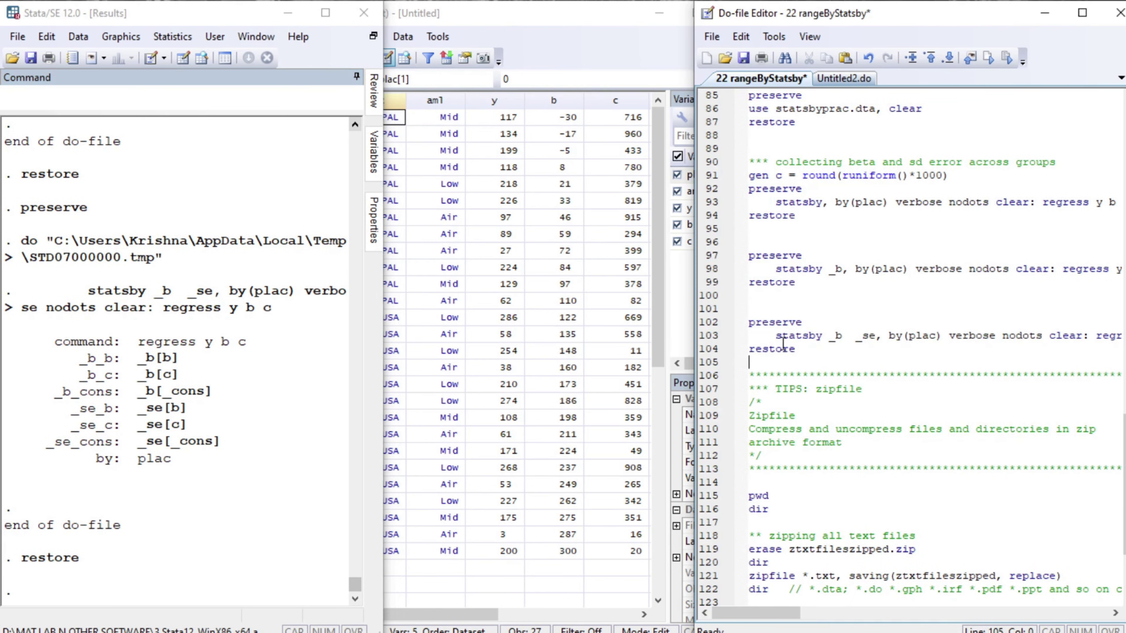
pyautogui.click(574, 39)
pyautogui.click(800, 351)
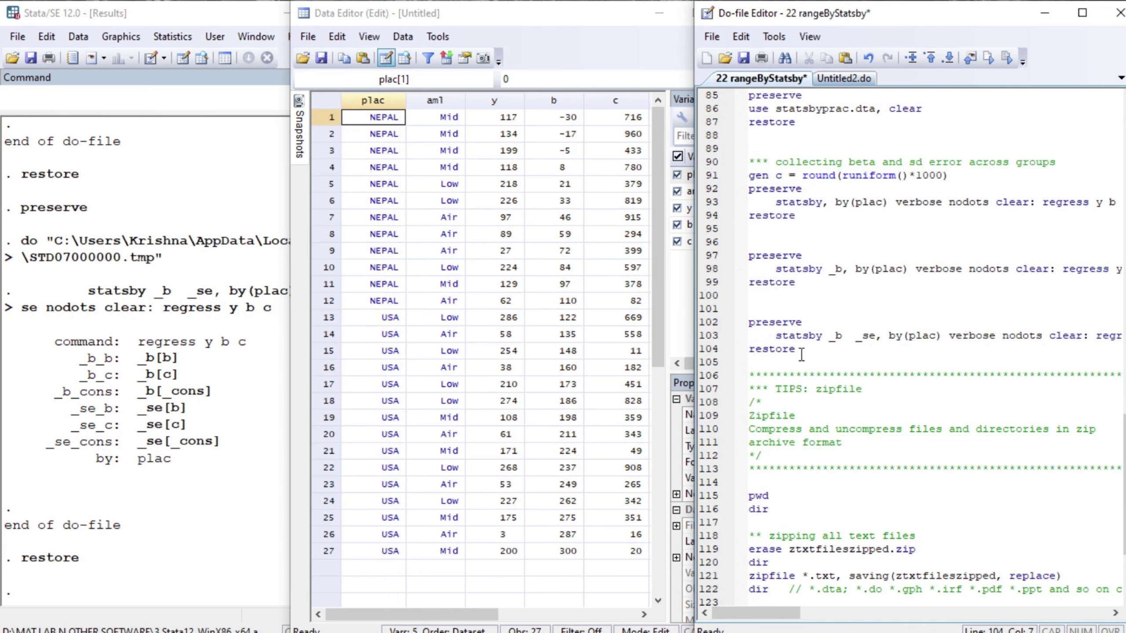
# Step: Show the current working directory path with pwd from line 115
pyautogui.scroll(-3, 801, 355)
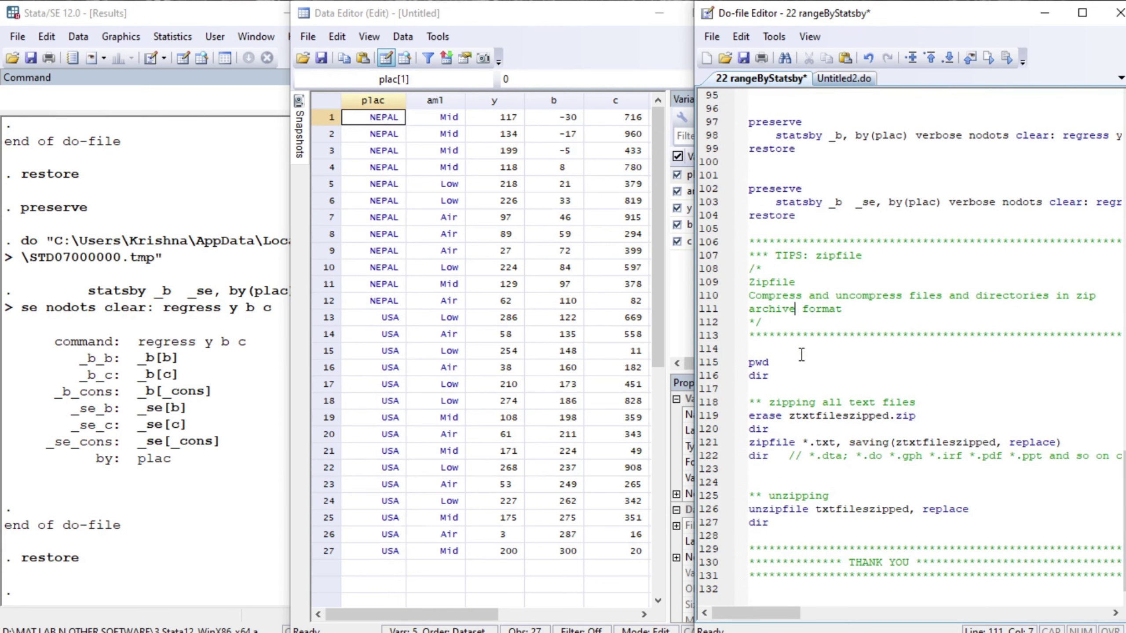
pyautogui.click(801, 354)
pyautogui.press('Left')
pyautogui.press('Left')
pyautogui.press('Left')
pyautogui.hotkey('shift', 'End')
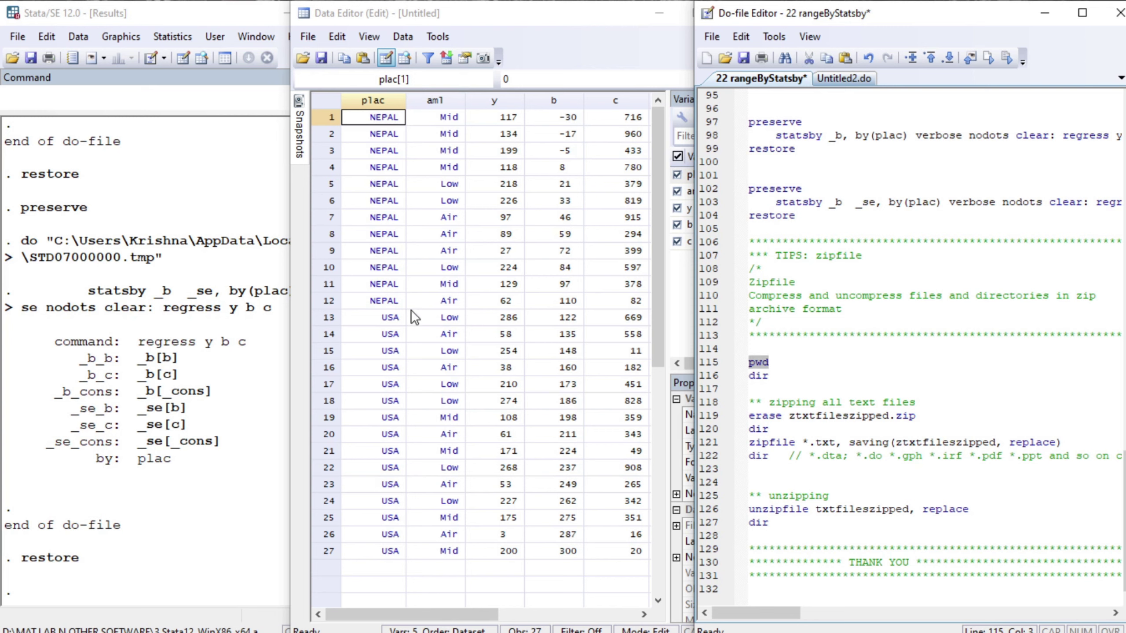
pyautogui.click(230, 388)
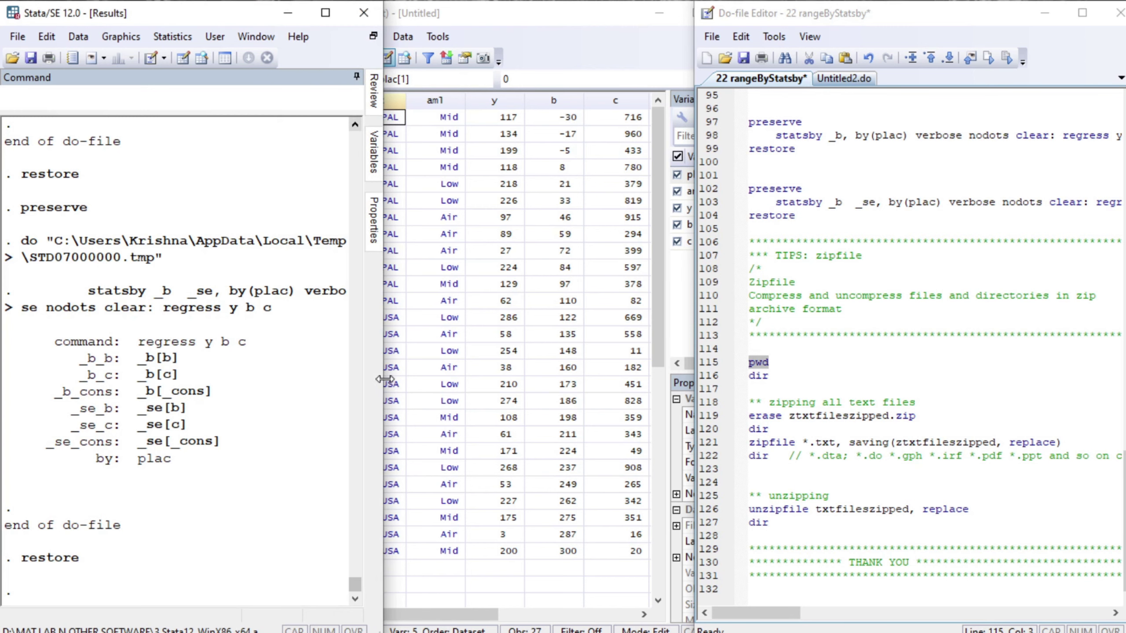
pyautogui.moveTo(383, 377); pyautogui.dragTo(559, 374)
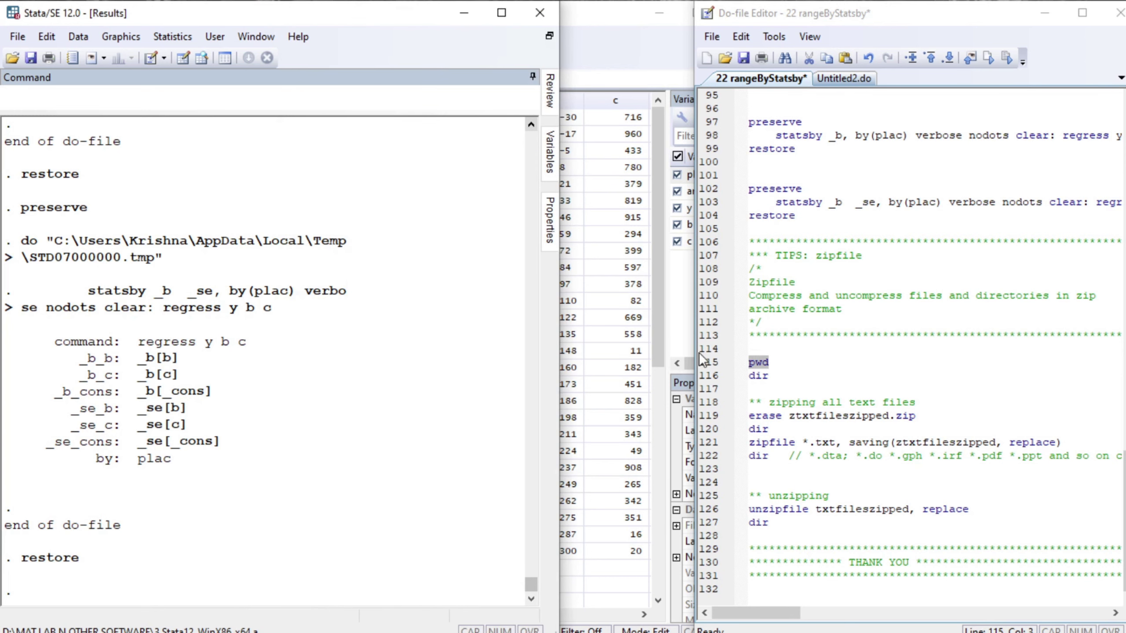
pyautogui.click(777, 362)
pyautogui.press('Up')
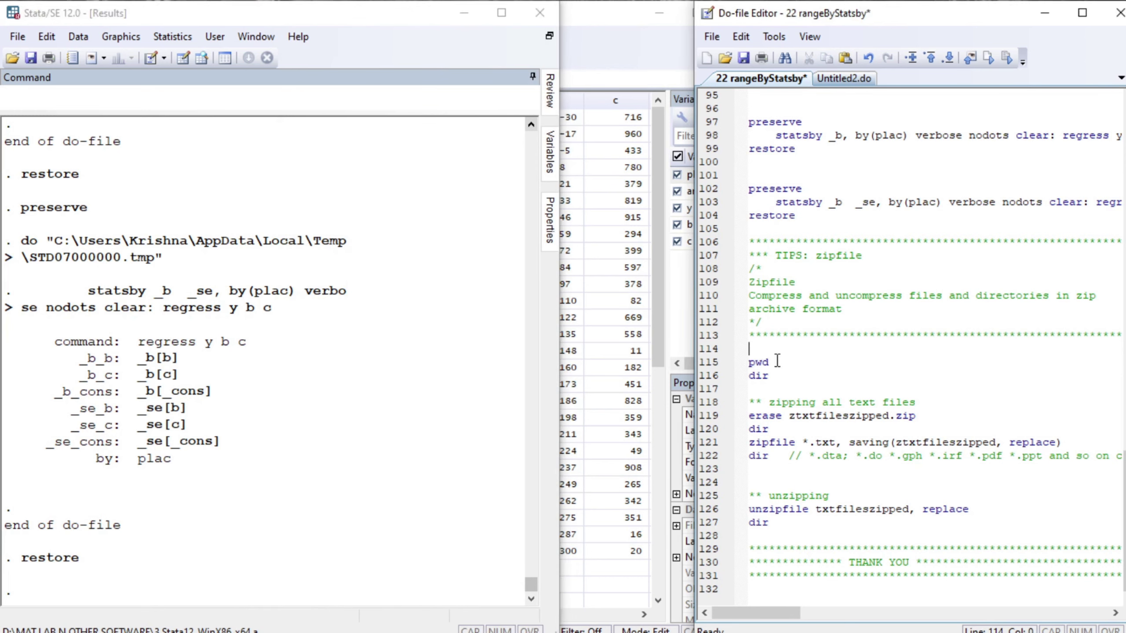
pyautogui.press('Down')
pyautogui.hotkey('shift', 'End')
pyautogui.hotkey('ctrl', 'd')
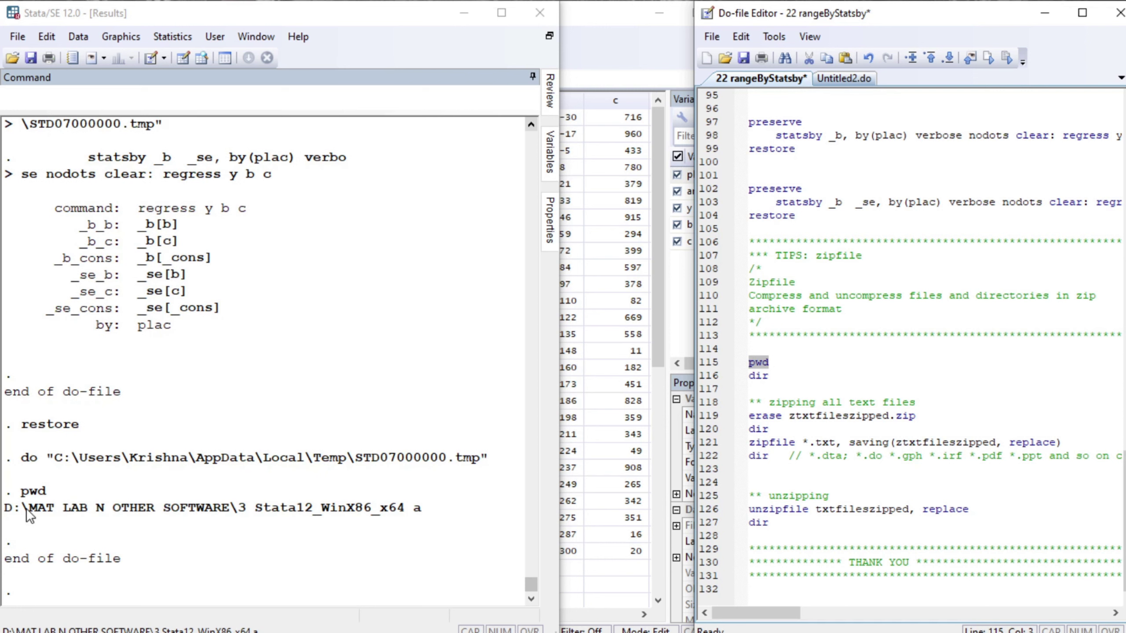
pyautogui.moveTo(21, 509); pyautogui.dragTo(362, 510)
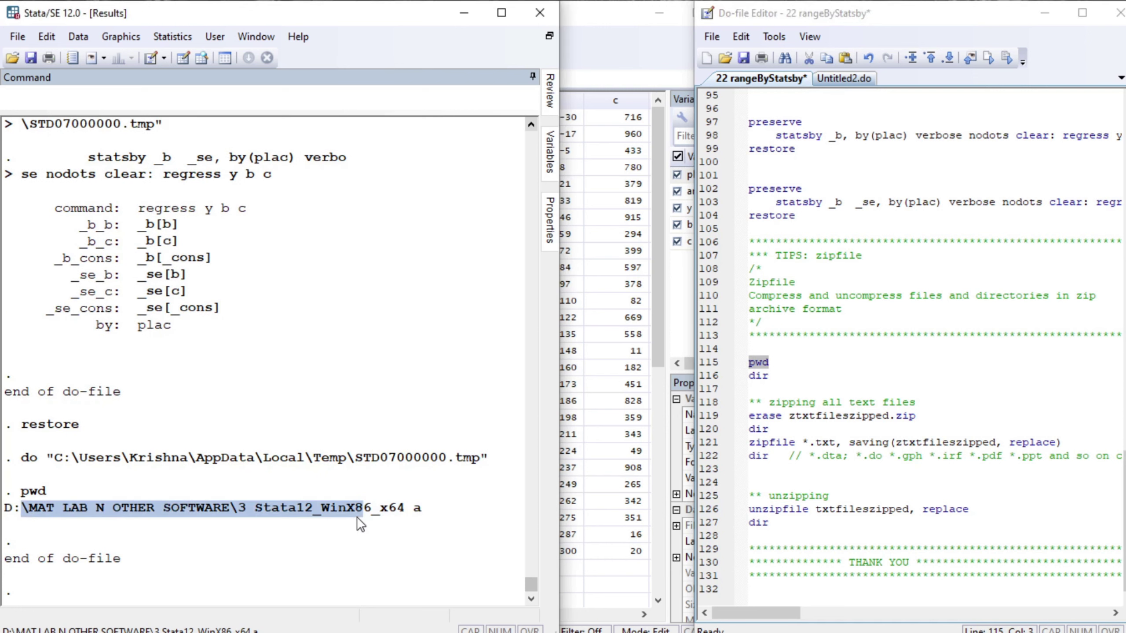
# Step: List the folder's files with dir, showing ztxtfileszipped.zip at 95.7k
pyautogui.click(785, 377)
pyautogui.press('Left')
pyautogui.press('Left')
pyautogui.press('Left')
pyautogui.hotkey('shift', 'End')
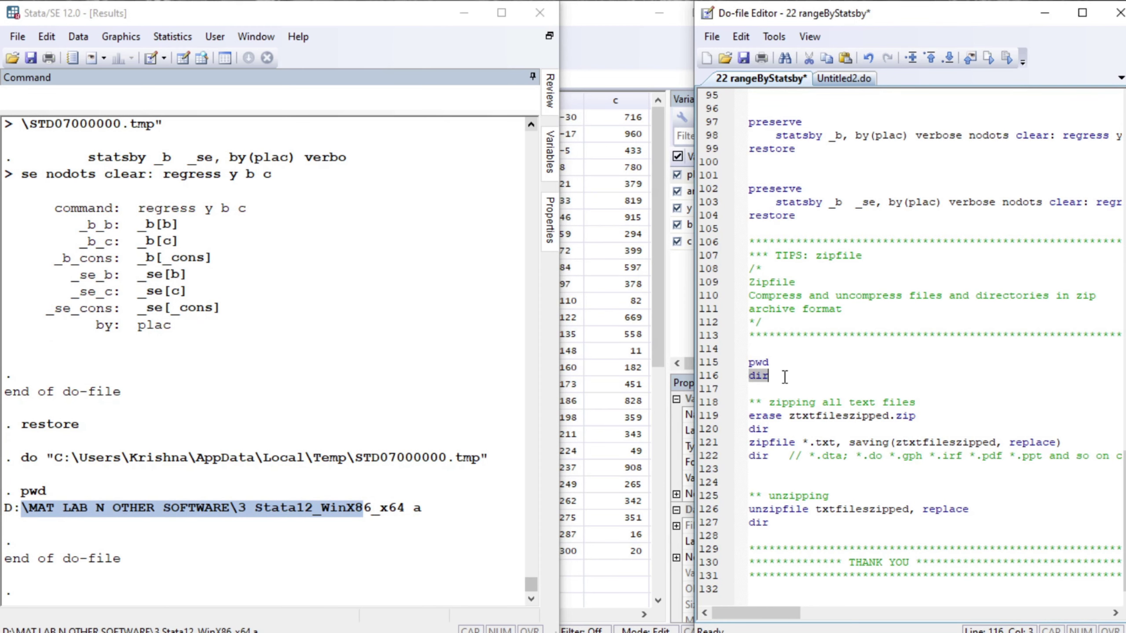
pyautogui.hotkey('ctrl', 'd')
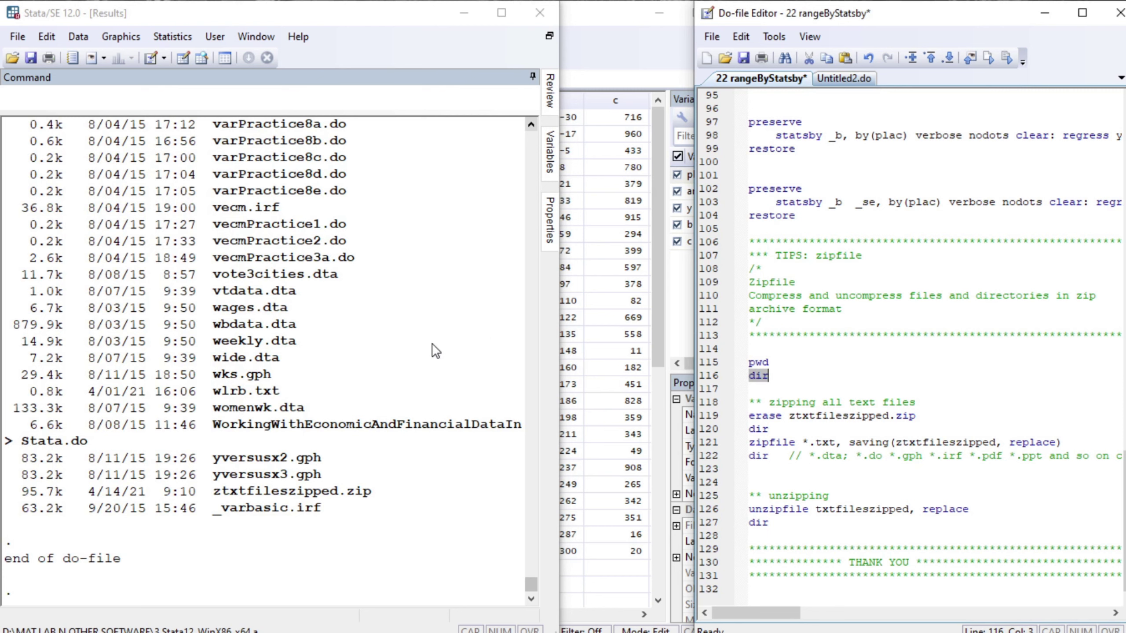
pyautogui.click(769, 388)
# Step: Erase the old ztxtfileszipped.zip and list files to confirm it is gone
pyautogui.press('Down')
pyautogui.press('Down')
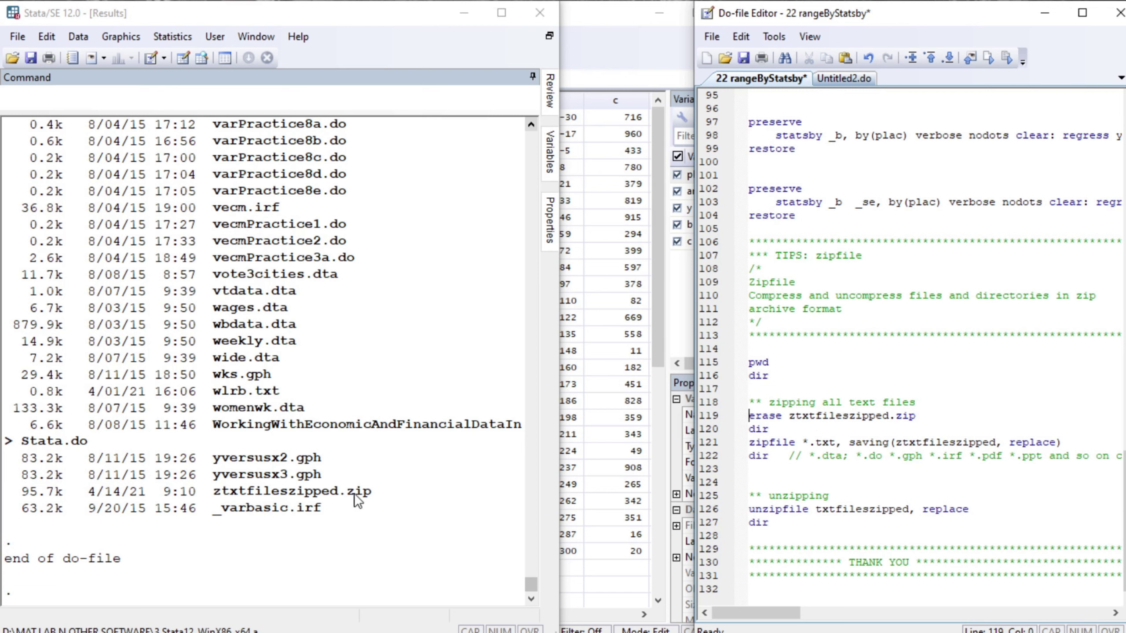
pyautogui.hotkey('shift', 'End')
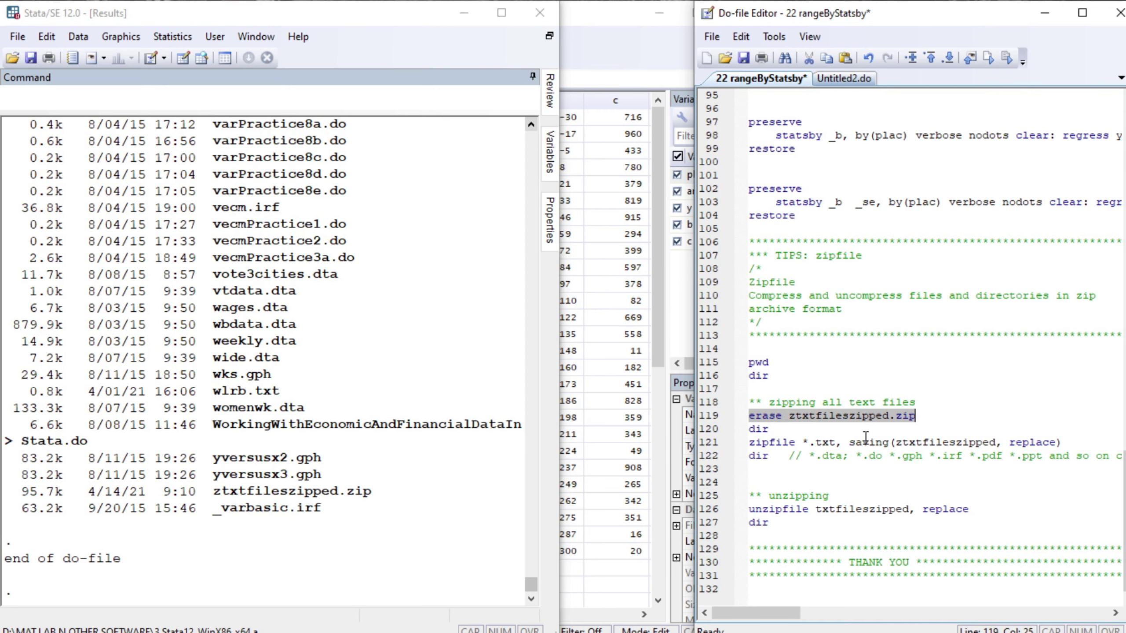
pyautogui.hotkey('ctrl', 'd')
pyautogui.press('Down')
pyautogui.hotkey('shift', 'End')
pyautogui.hotkey('ctrl', 'd')
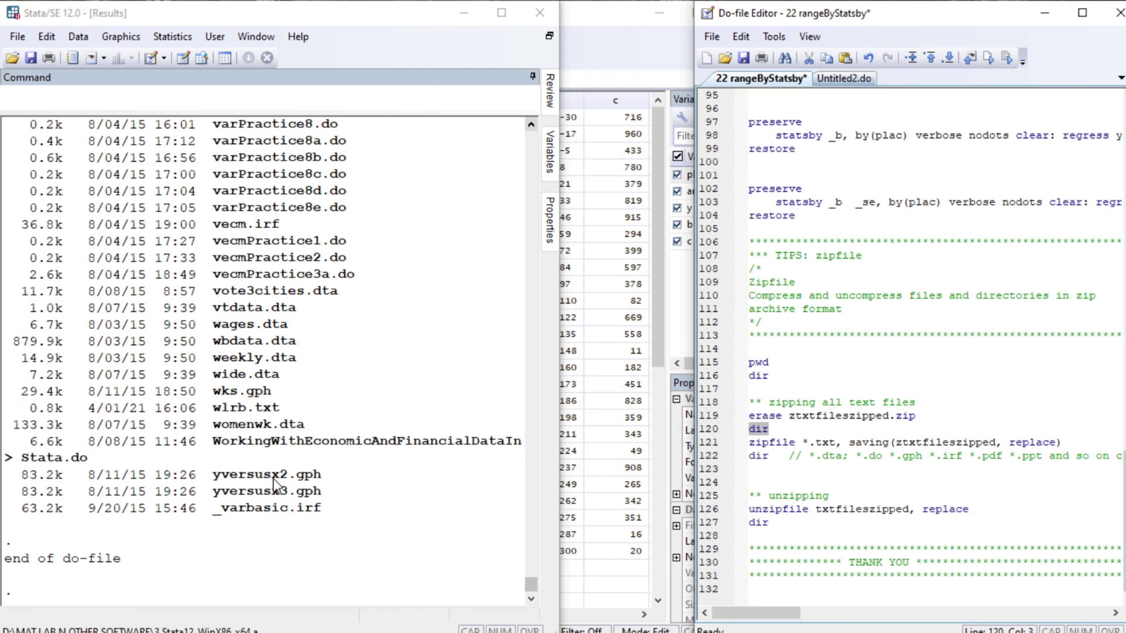
# Step: Zip all *.txt files into ztxtfileszipped with saving(ztxtfileszipped, replace)
pyautogui.click(753, 444)
pyautogui.hotkey('shift', 'Left')
pyautogui.press('Left')
pyautogui.hotkey('shift', 'Right')
pyautogui.press('Left')
pyautogui.click(783, 444)
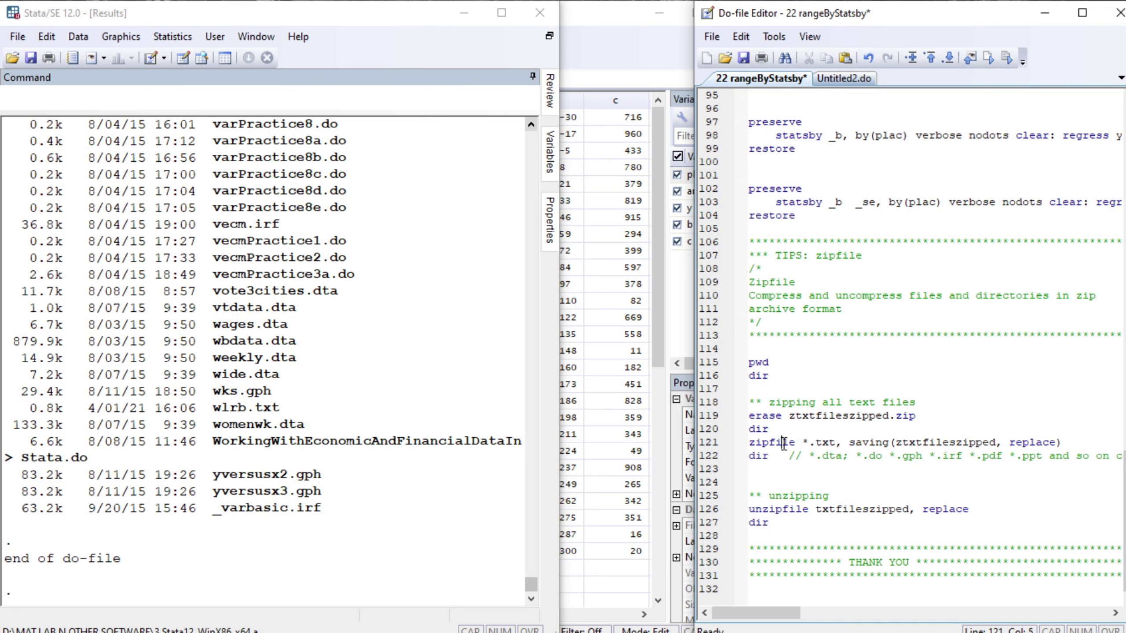
pyautogui.press('Left')
pyautogui.press('Left')
pyautogui.hotkey('shift', 'End')
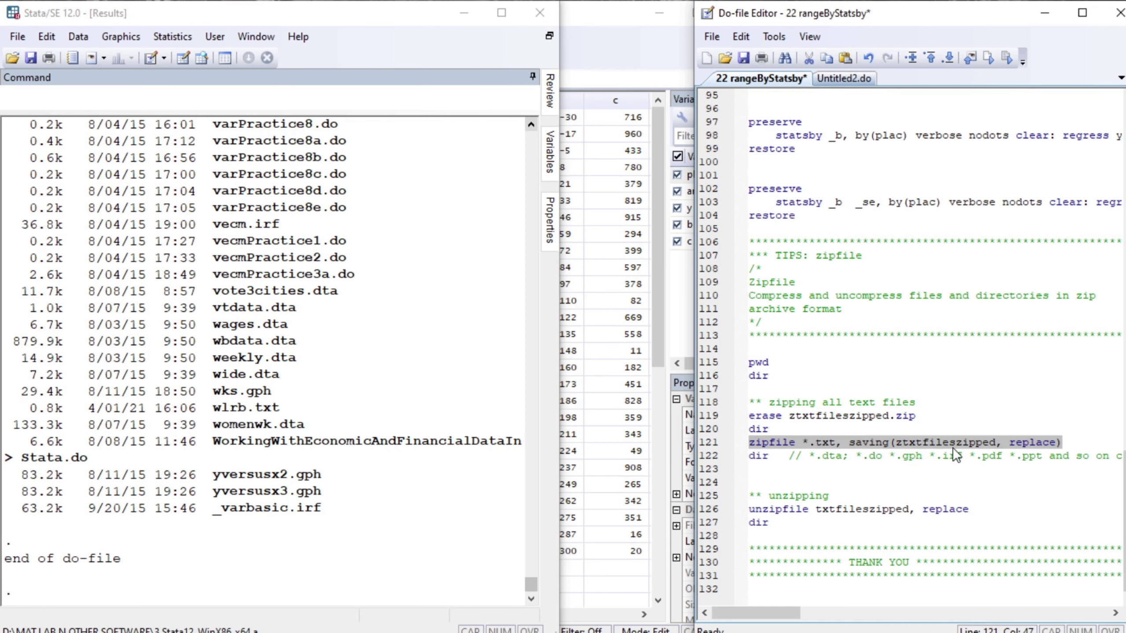
pyautogui.hotkey('ctrl', 'd')
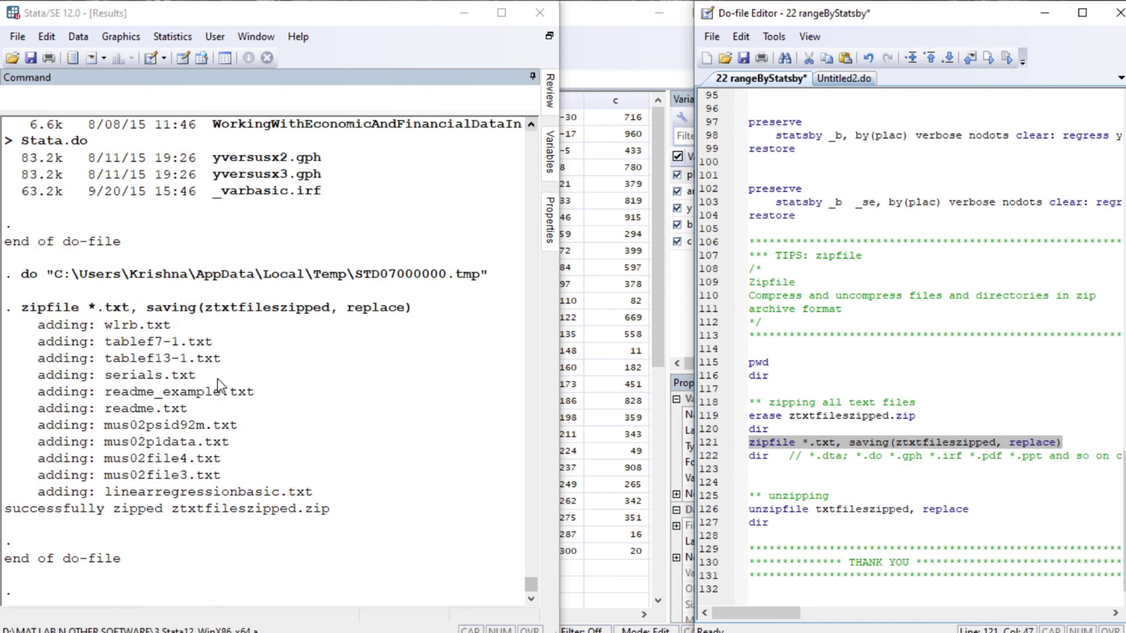
# Step: List the directory to show the new ztxtfileszipped.zip at 96.0k
pyautogui.click(782, 457)
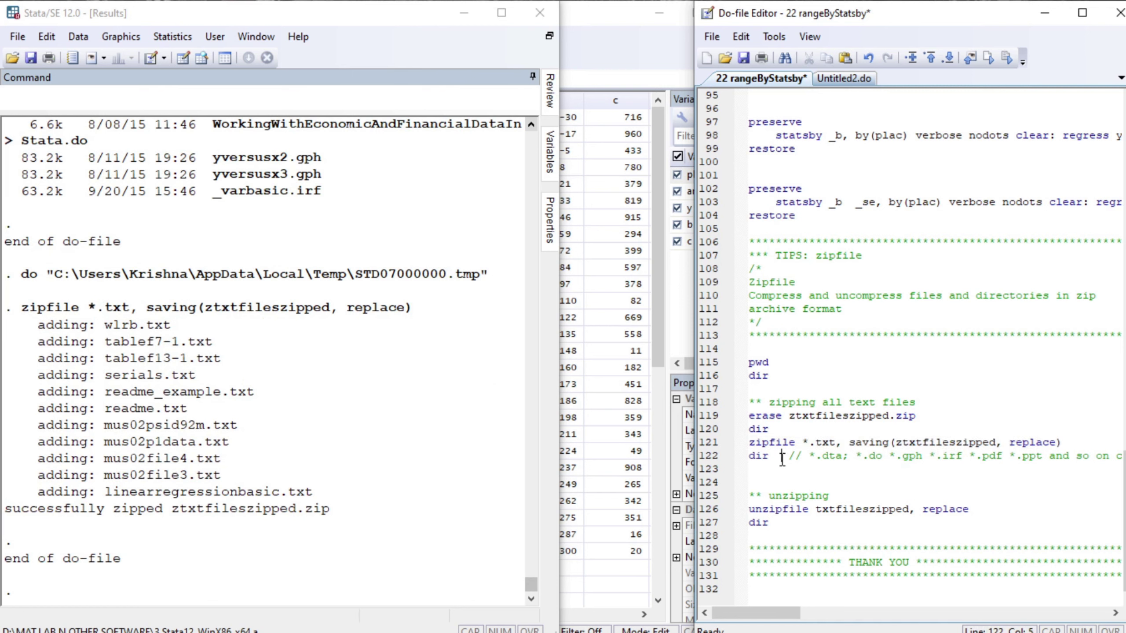
pyautogui.press('Left')
pyautogui.press('Left')
pyautogui.press('Left')
pyautogui.press('Left')
pyautogui.hotkey('shift', 'End')
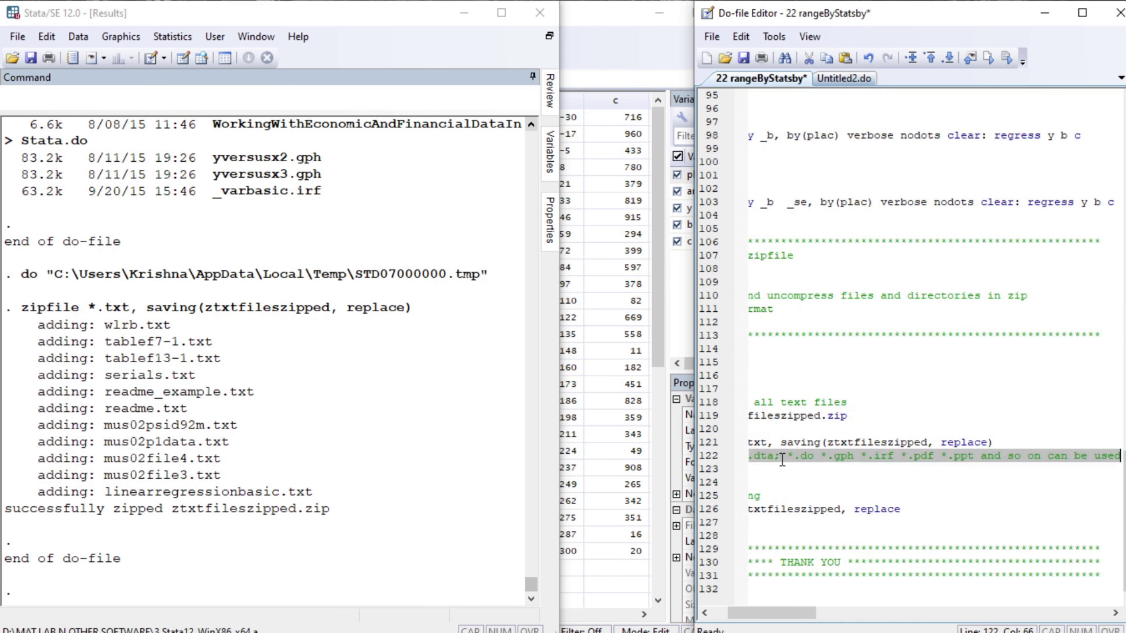
pyautogui.hotkey('ctrl', 'd')
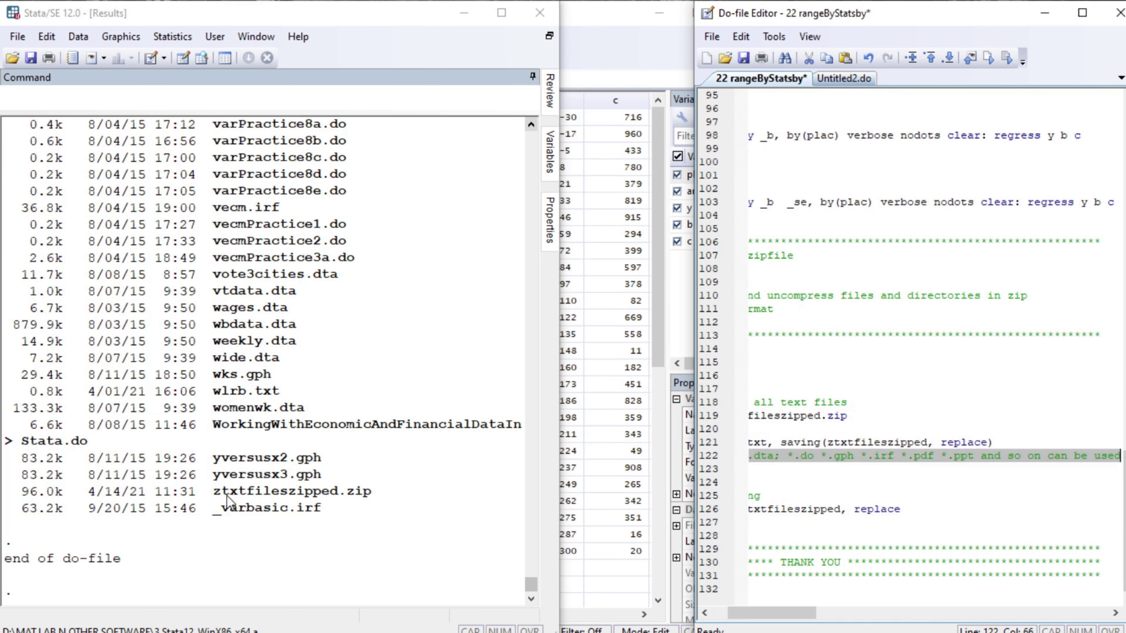
pyautogui.click(792, 472)
# Step: Extract the text files with unzipfile txtfileszipped, replace, then list the directory
pyautogui.press('Down')
pyautogui.press('Down')
pyautogui.press('Down')
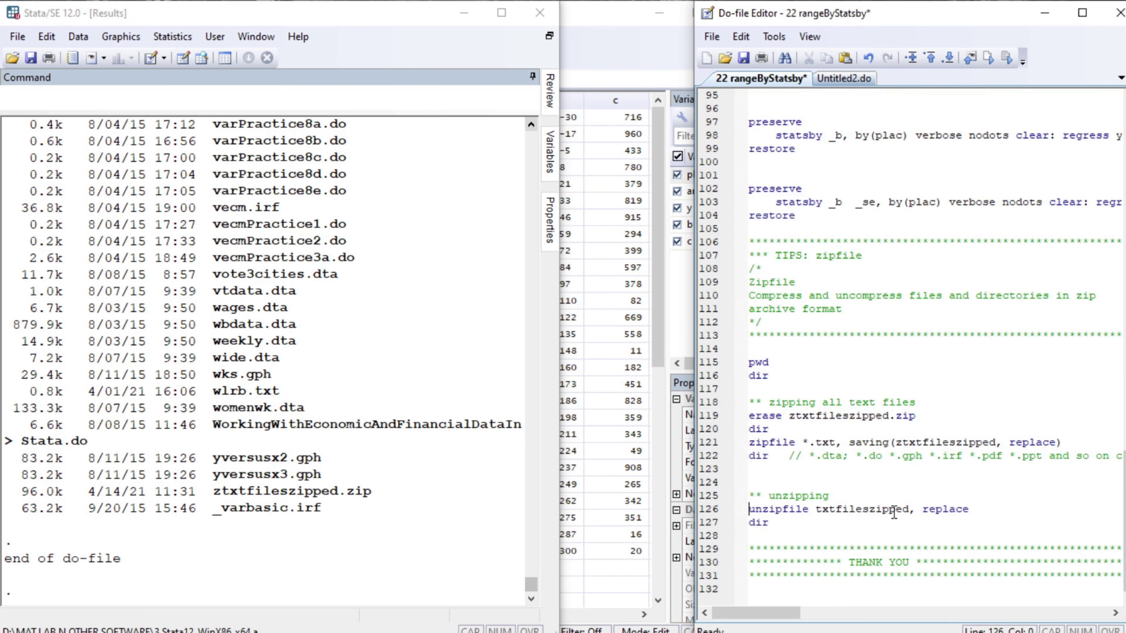
pyautogui.hotkey('shift', 'End')
pyautogui.hotkey('ctrl', 'd')
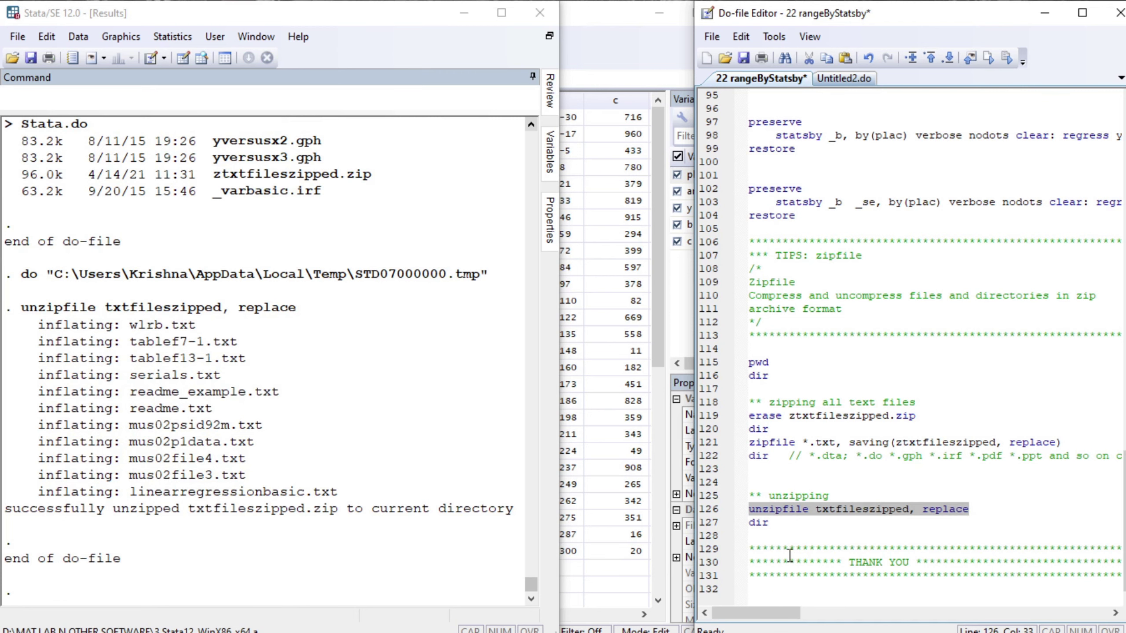
pyautogui.click(783, 531)
pyautogui.hotkey('shift', 'End')
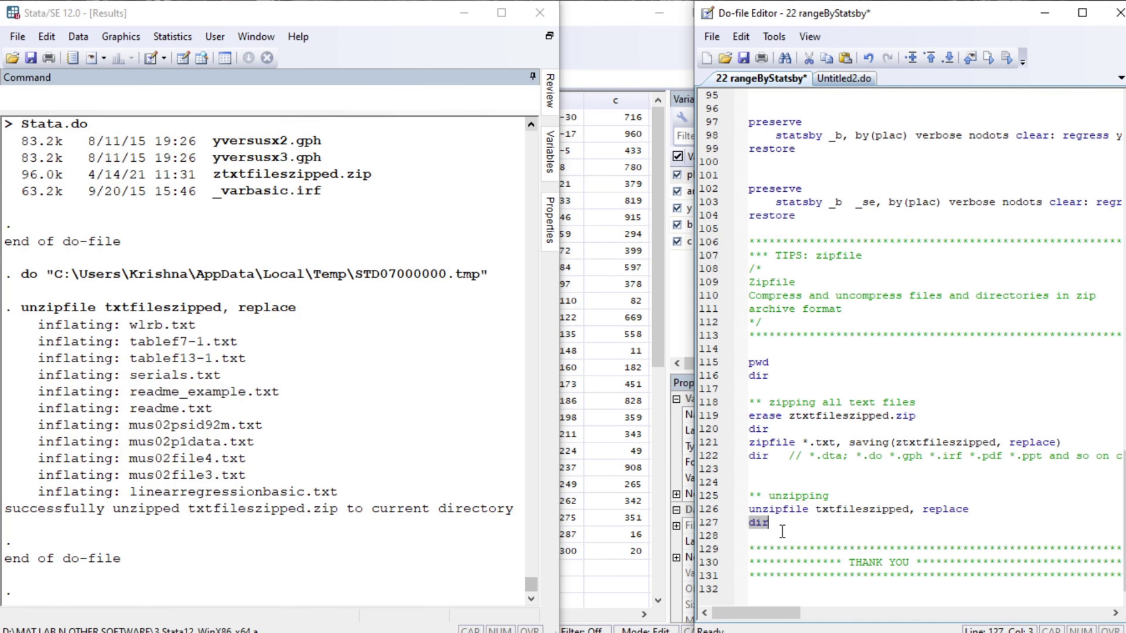
pyautogui.hotkey('ctrl', 'd')
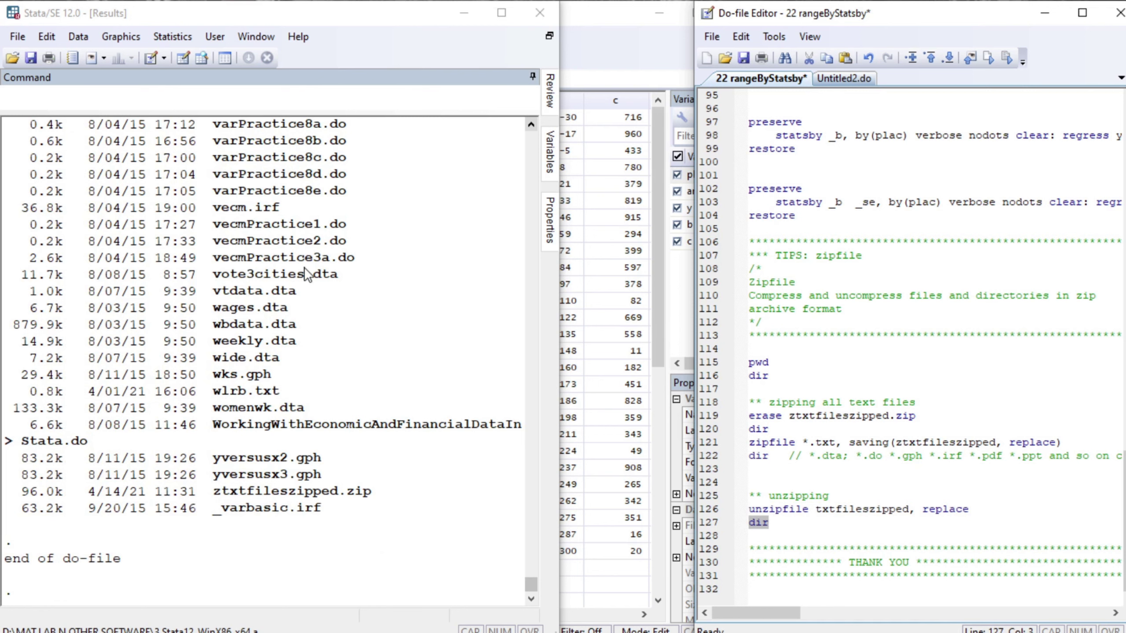
pyautogui.click(786, 525)
# Step: Highlight the txt extension in *.txt, then move to the end of the script
pyautogui.press('Up')
pyautogui.press('Up')
pyautogui.press('Up')
pyautogui.press('Up')
pyautogui.press('Up')
pyautogui.press('Right')
pyautogui.press('Right')
pyautogui.press('Right')
pyautogui.press('Right')
pyautogui.press('Right')
pyautogui.press('Right')
pyautogui.hotkey('shift', 'Right')
pyautogui.hotkey('shift', 'Right')
pyautogui.hotkey('shift', 'Right')
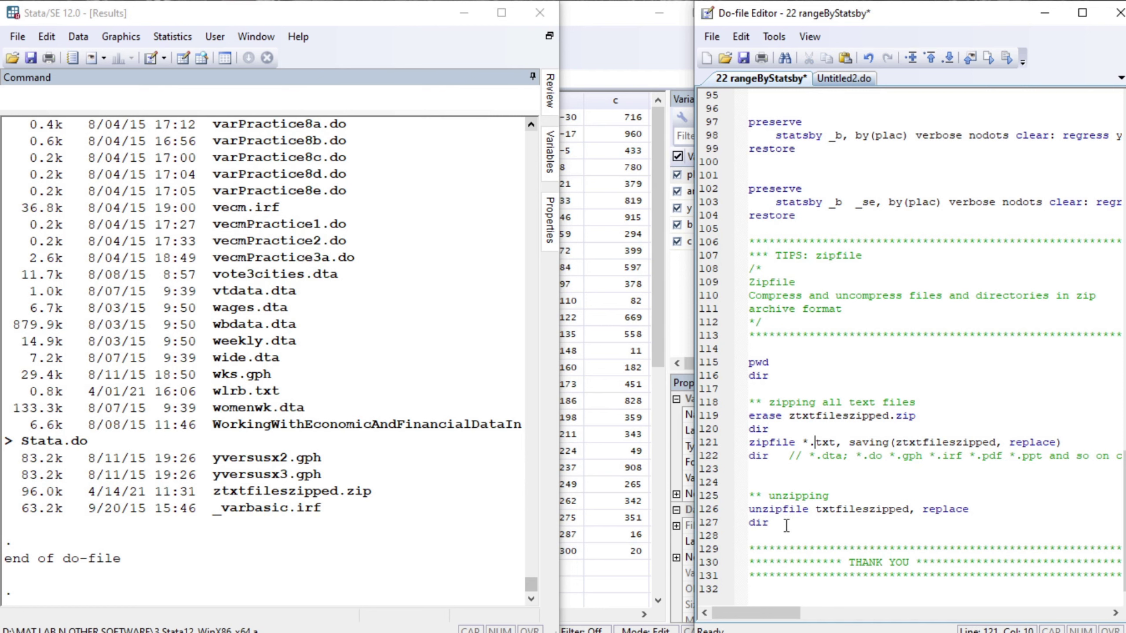
pyautogui.press('Left')
pyautogui.hotkey('shift', 'Right')
pyautogui.hotkey('shift', 'Right')
pyautogui.hotkey('shift', 'Right')
pyautogui.press('Left')
pyautogui.hotkey('shift', 'Right')
pyautogui.hotkey('shift', 'Right')
pyautogui.hotkey('shift', 'Right')
pyautogui.press('Left')
pyautogui.hotkey('shift', 'Right')
pyautogui.hotkey('shift', 'Right')
pyautogui.hotkey('shift', 'Right')
pyautogui.press('Down')
pyautogui.press('Down')
pyautogui.press('Down')
pyautogui.press('Down')
pyautogui.press('Down')
pyautogui.press('Home')
pyautogui.hotkey('shift', 'Right')
pyautogui.hotkey('shift', 'Right')
pyautogui.hotkey('shift', 'Right')
pyautogui.hotkey('shift', 'Right')
pyautogui.hotkey('shift', 'Right')
pyautogui.hotkey('shift', 'Right')
pyautogui.hotkey('shift', 'Right')
pyautogui.hotkey('shift', 'Right')
pyautogui.hotkey('shift', 'Right')
pyautogui.press('Down')
pyautogui.press('Down')
pyautogui.press('Down')
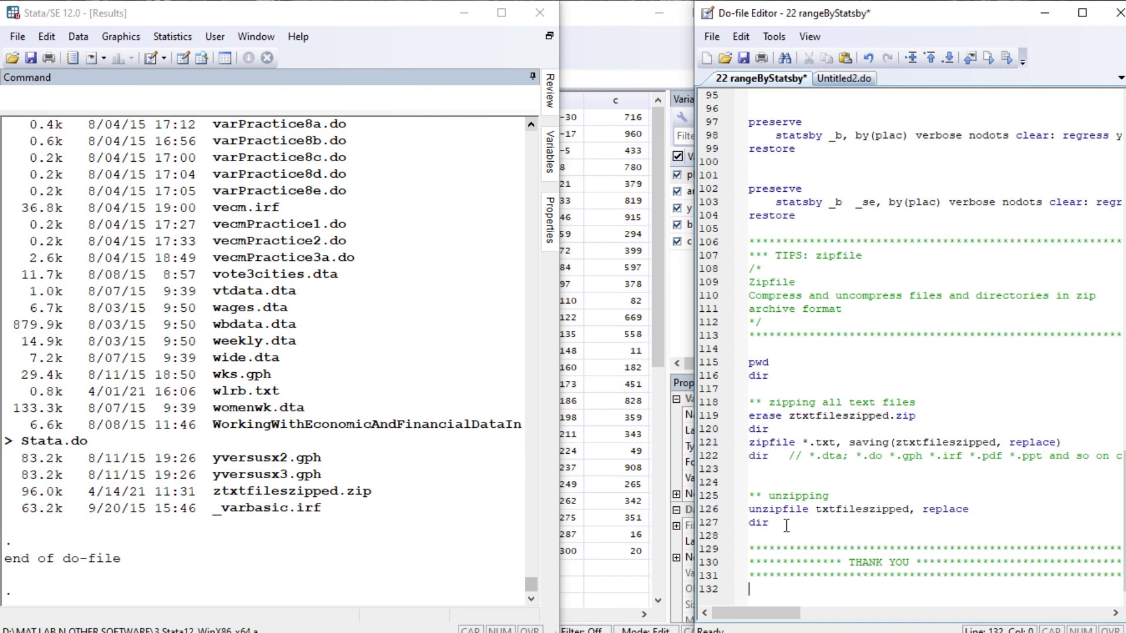